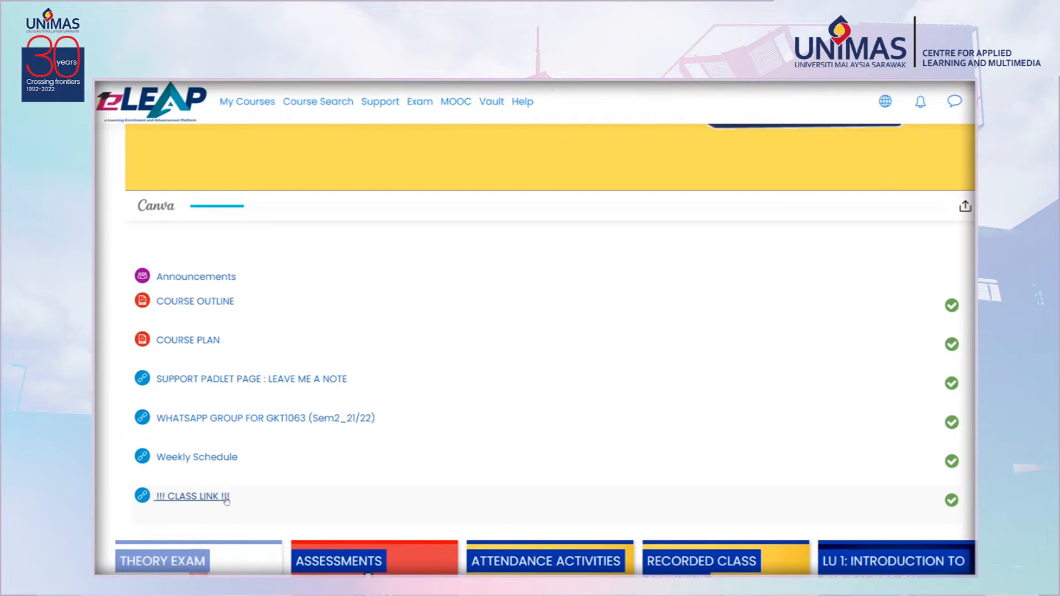
# Examine the course page's section tiles below the class link entries.
pyautogui.scroll(-3, 471, 449)
pyautogui.scroll(-3, 471, 449)
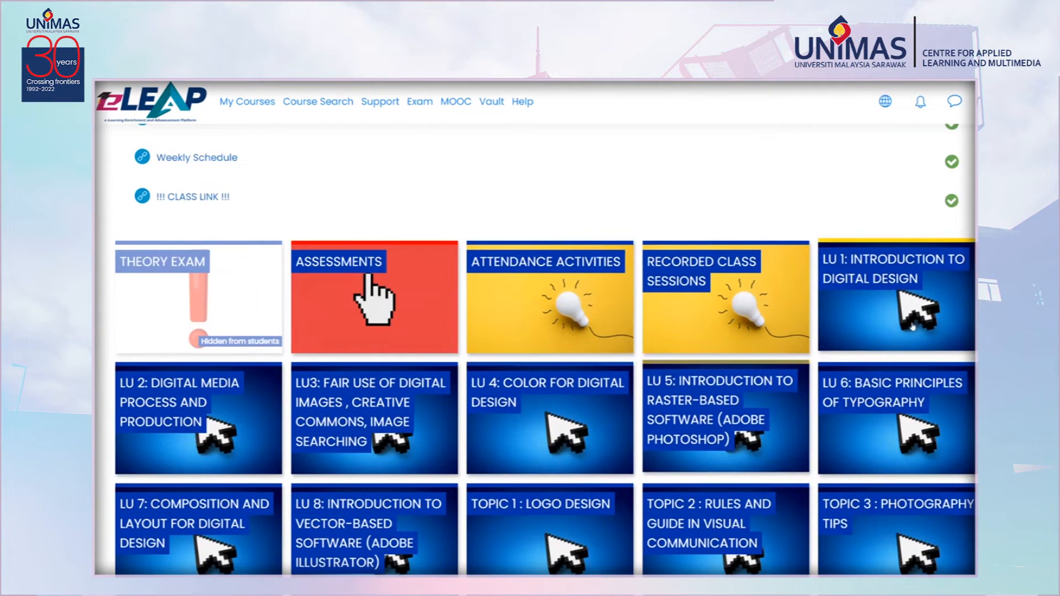
pyautogui.scroll(-3, 471, 449)
pyautogui.scroll(1, 535, 349)
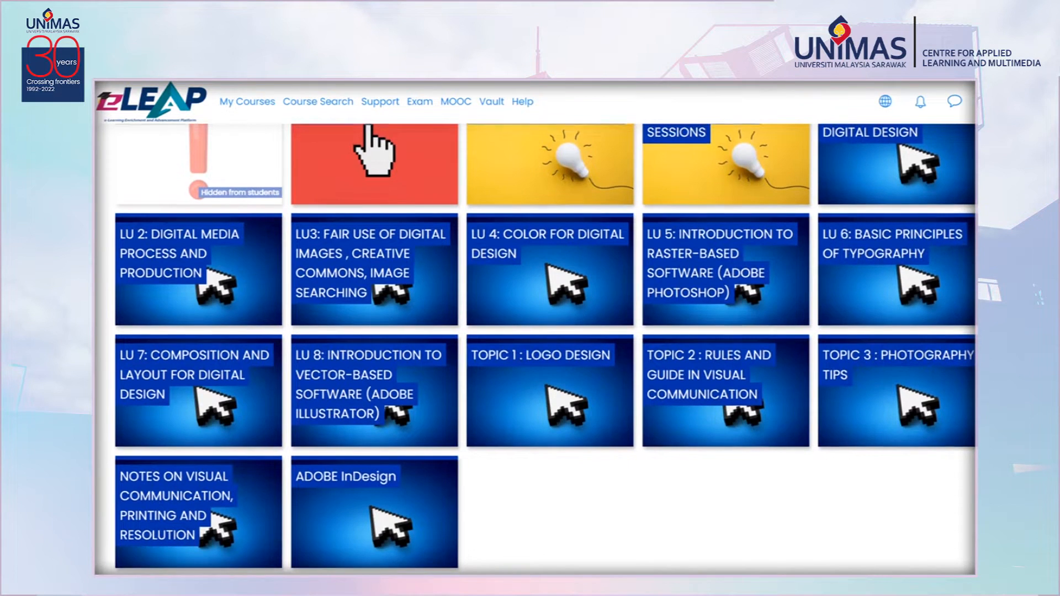
pyautogui.scroll(1, 547, 360)
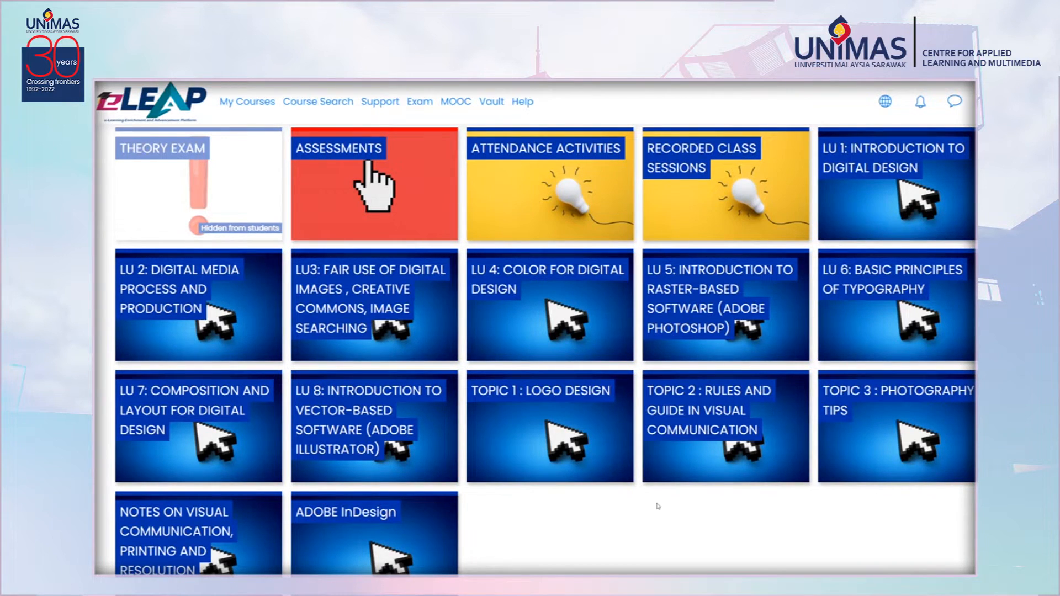
# Open the ASSESSMENTS section and review its project deadlines, project entries and the Project 2 submission board.
pyautogui.click(399, 221)
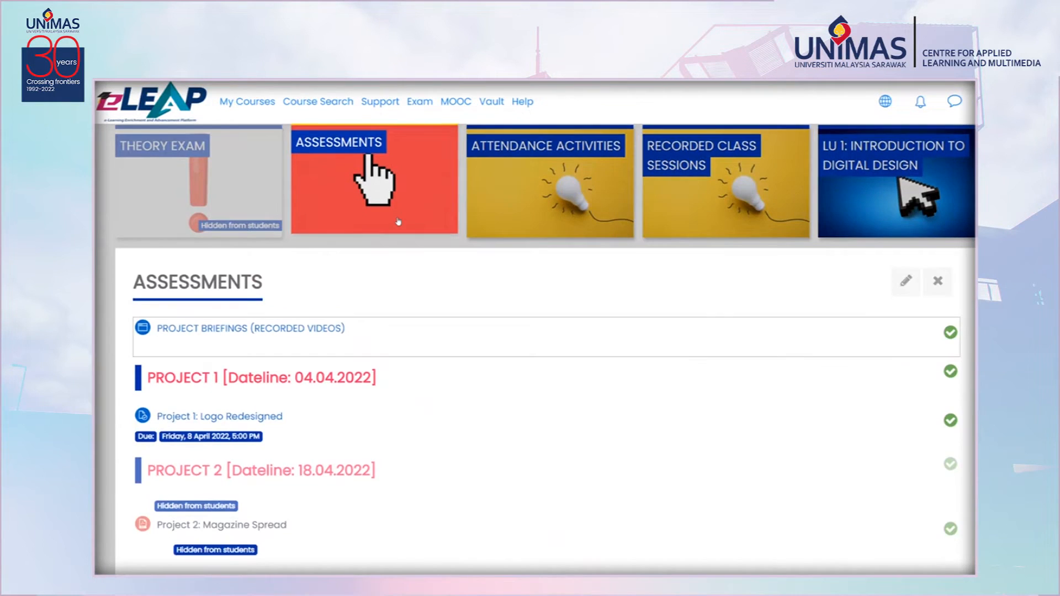
pyautogui.scroll(-3, 793, 250)
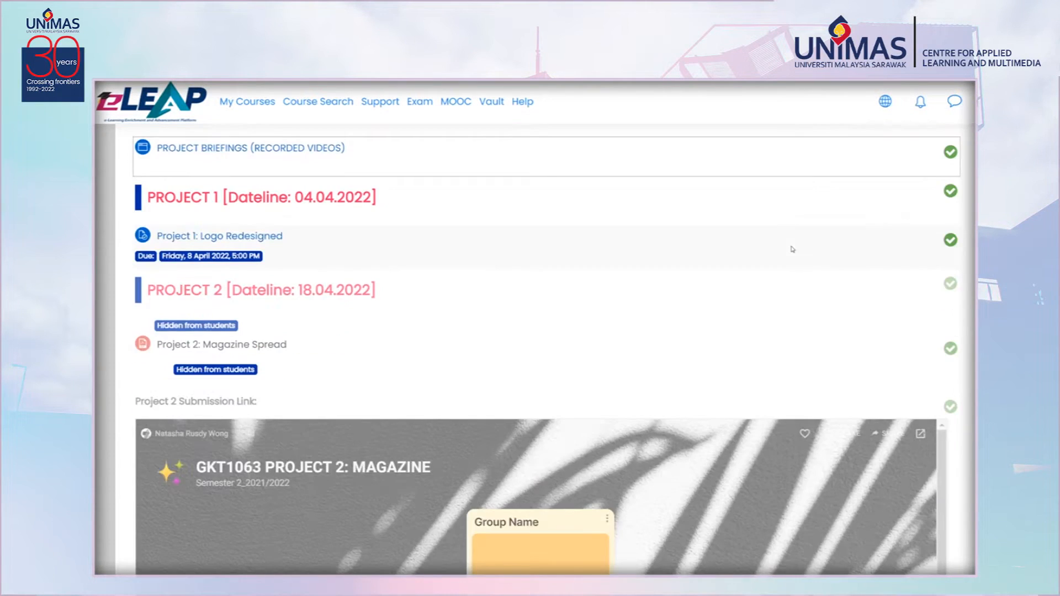
pyautogui.scroll(3, 469, 239)
pyautogui.scroll(-5, 352, 322)
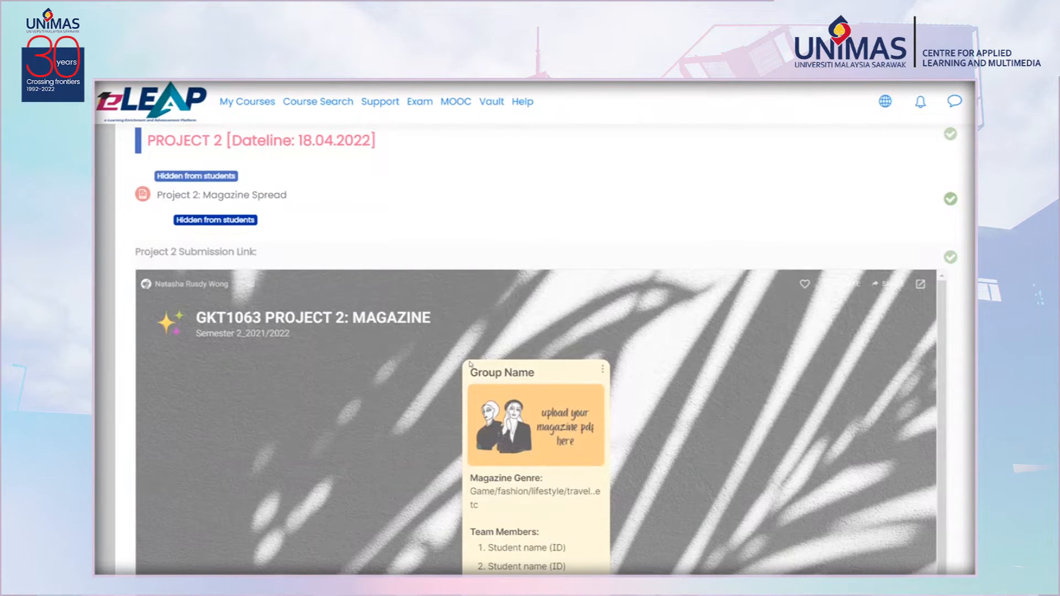
pyautogui.scroll(-1, 582, 334)
pyautogui.scroll(-5, 941, 279)
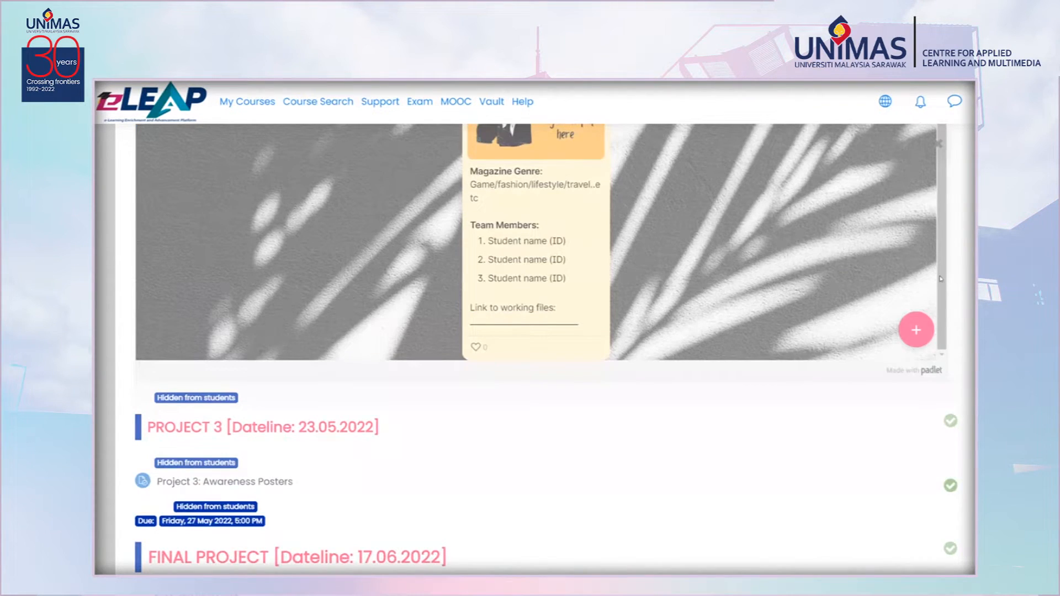
pyautogui.scroll(-3, 889, 296)
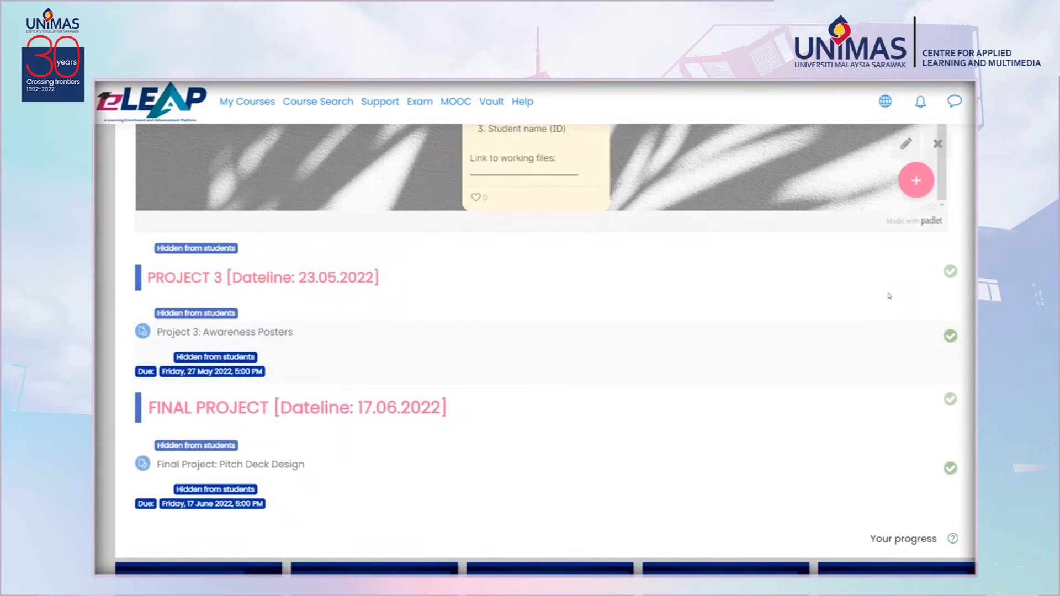
pyautogui.scroll(3, 889, 296)
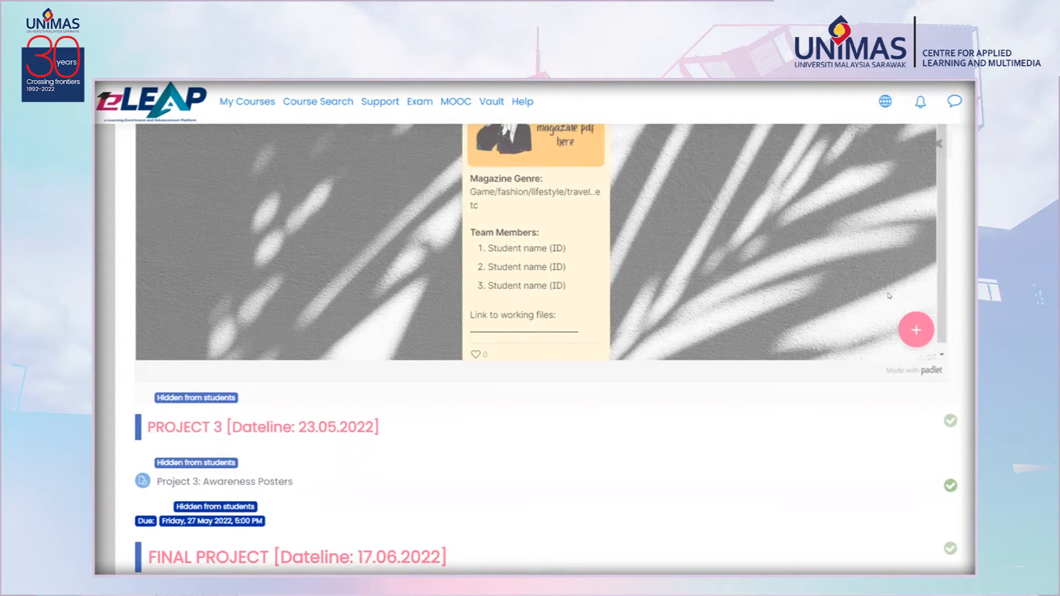
pyautogui.scroll(12, 889, 296)
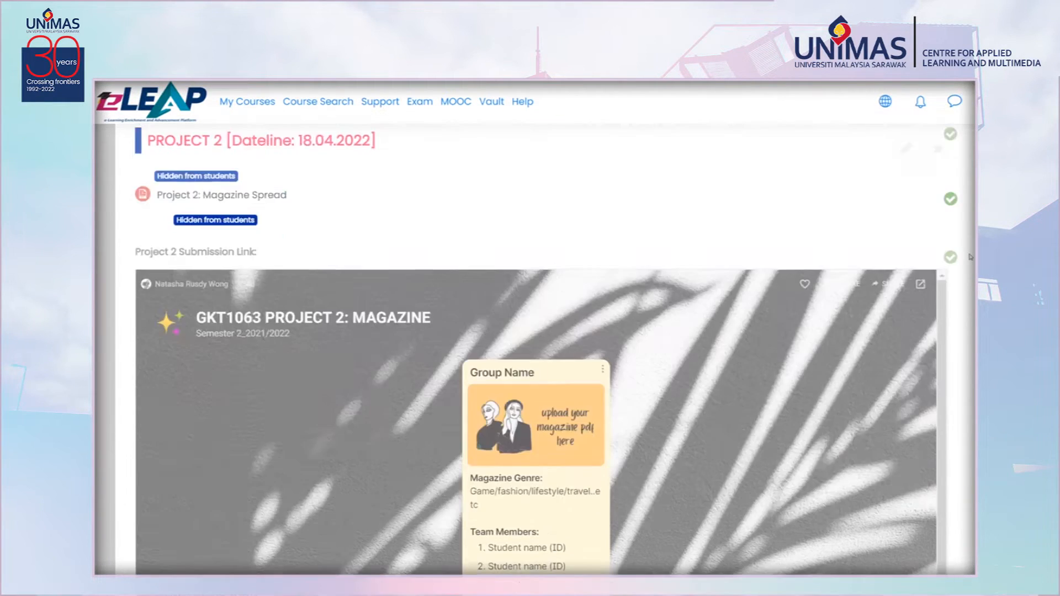
pyautogui.scroll(1, 971, 257)
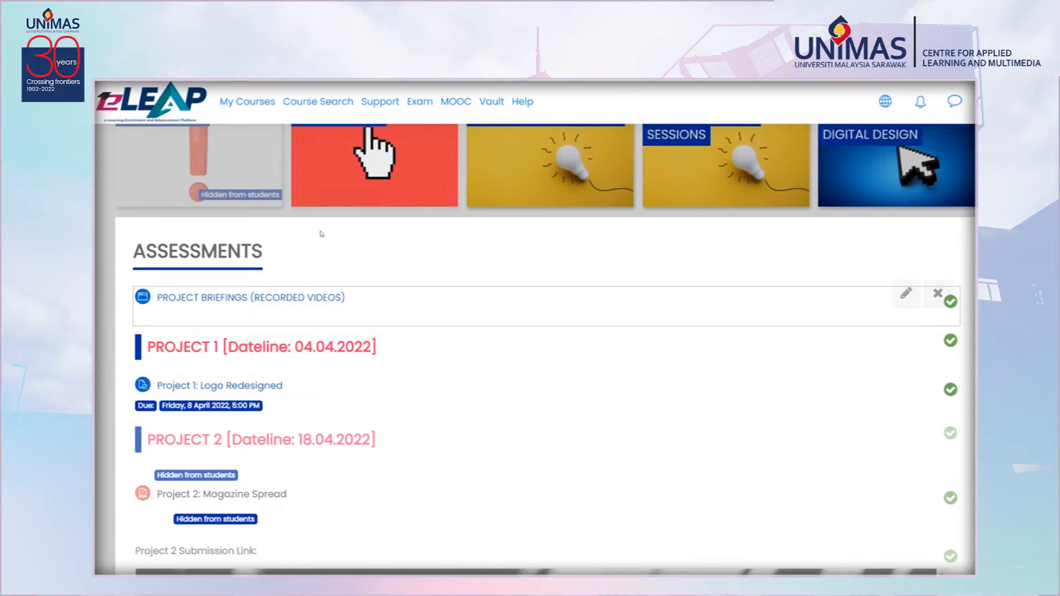
# Open the ATTENDANCE ACTIVITIES section, review its weekly activity list, and switch back to ASSESSMENTS.
pyautogui.click(470, 205)
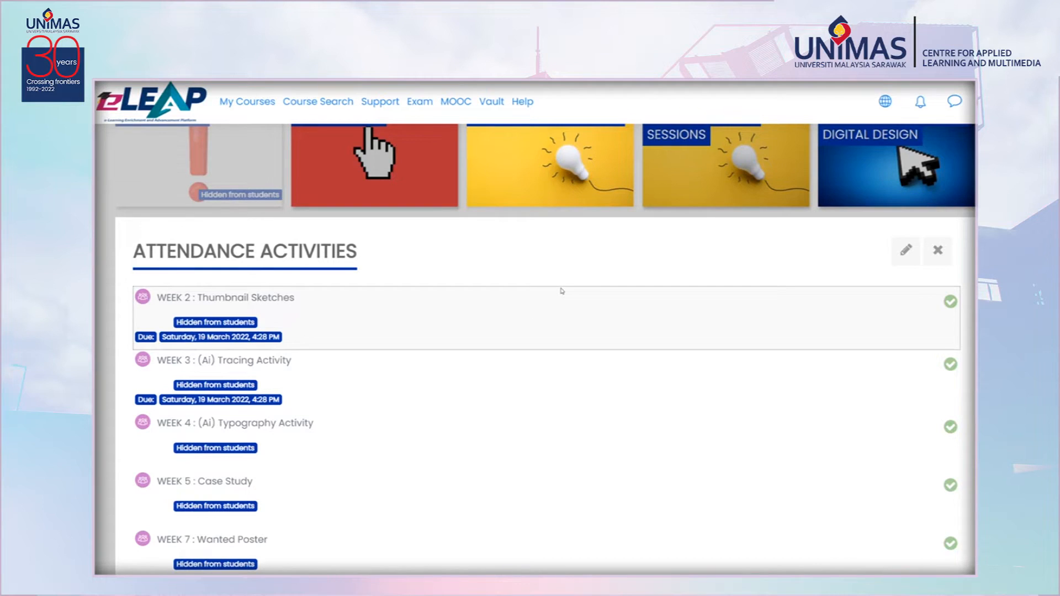
pyautogui.scroll(-3, 553, 312)
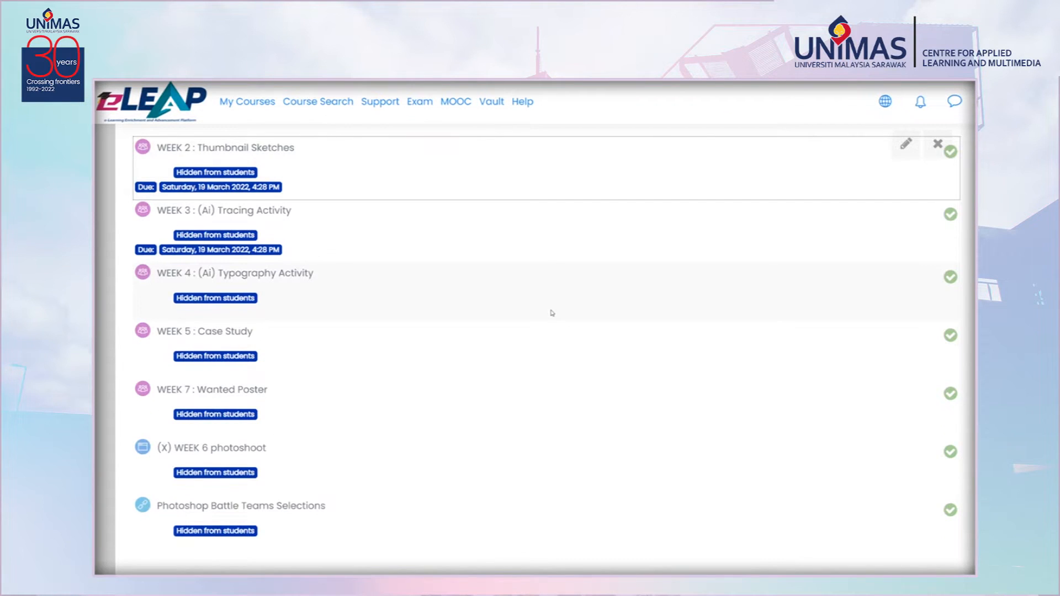
pyautogui.scroll(3, 553, 312)
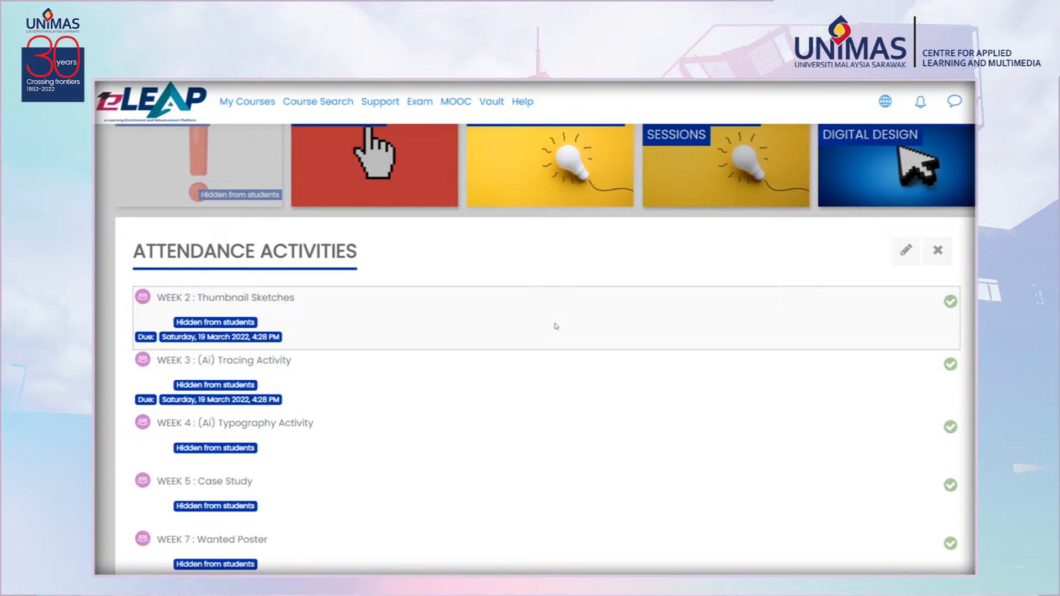
pyautogui.scroll(-3, 575, 346)
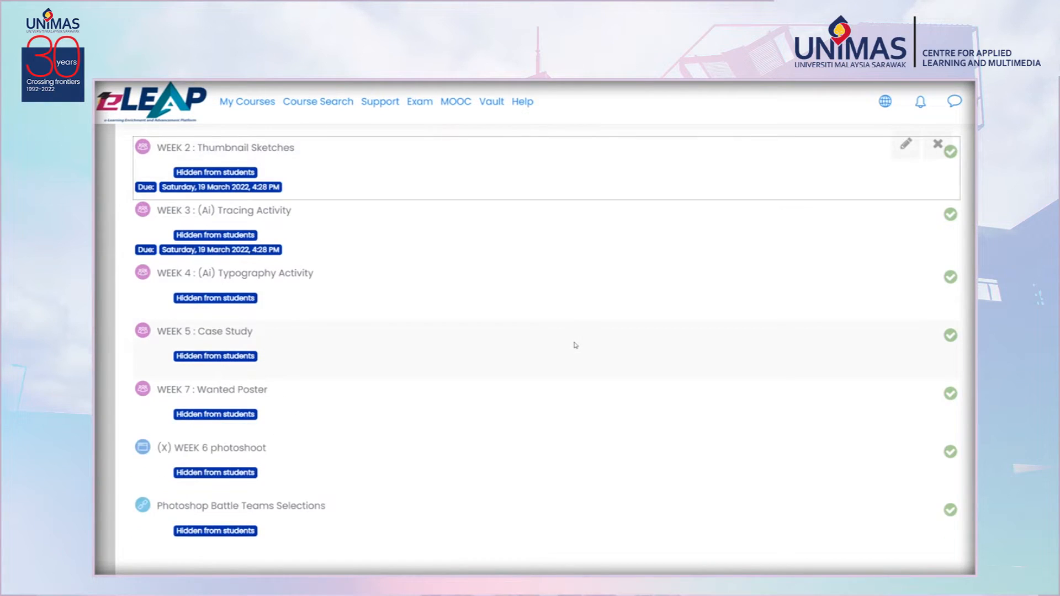
pyautogui.scroll(3, 576, 345)
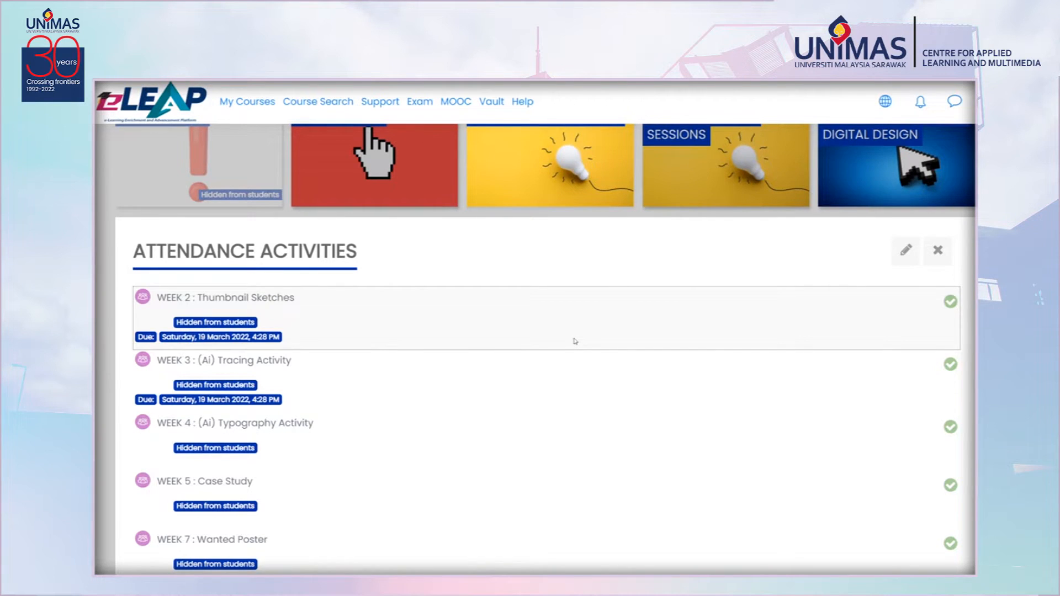
pyautogui.scroll(2, 575, 341)
pyautogui.click(371, 288)
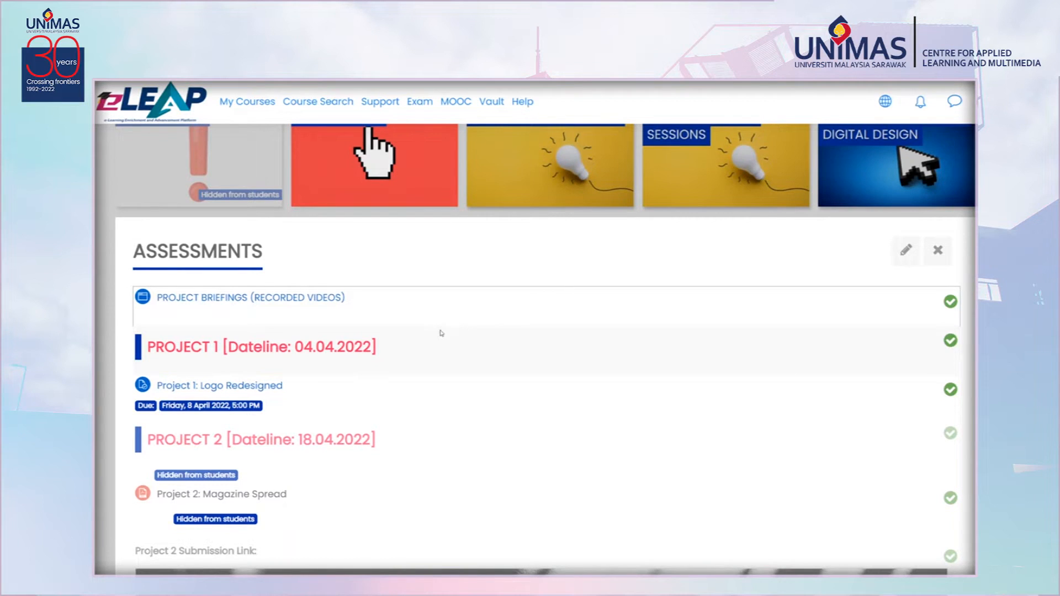
pyautogui.scroll(3, 556, 250)
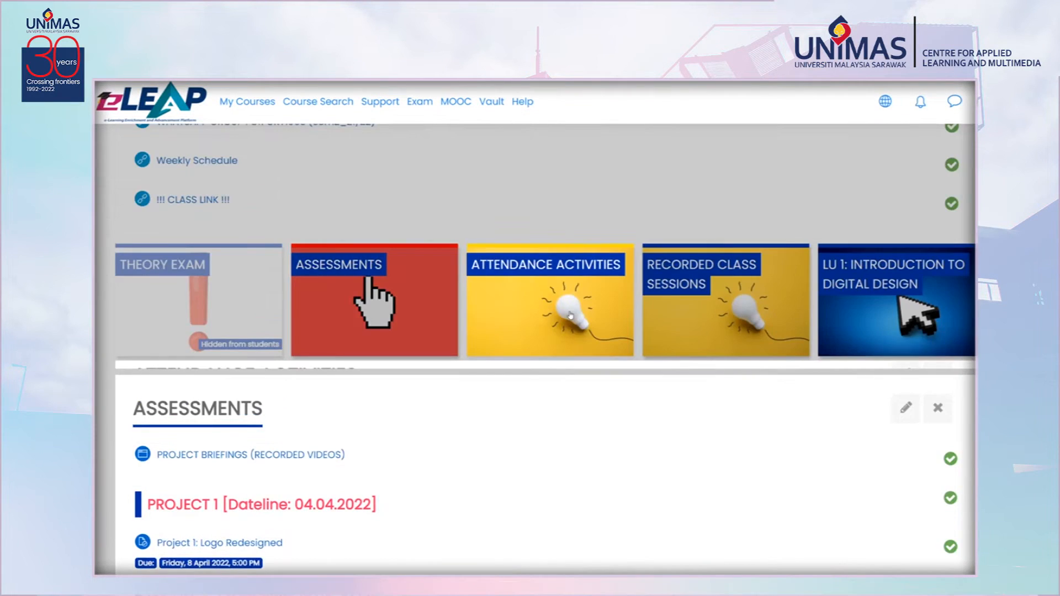
# Reopen ATTENDANCE ACTIVITIES and review the later weekly activities, including the Psd Battle rounds and course evaluation.
pyautogui.click(571, 316)
pyautogui.scroll(-3, 573, 320)
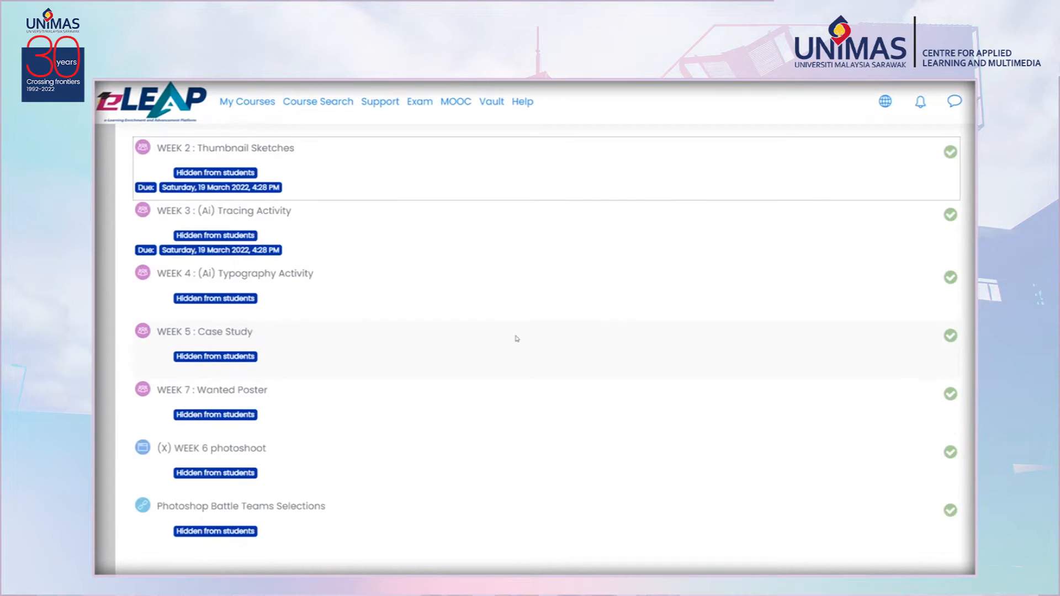
pyautogui.scroll(-10, 497, 342)
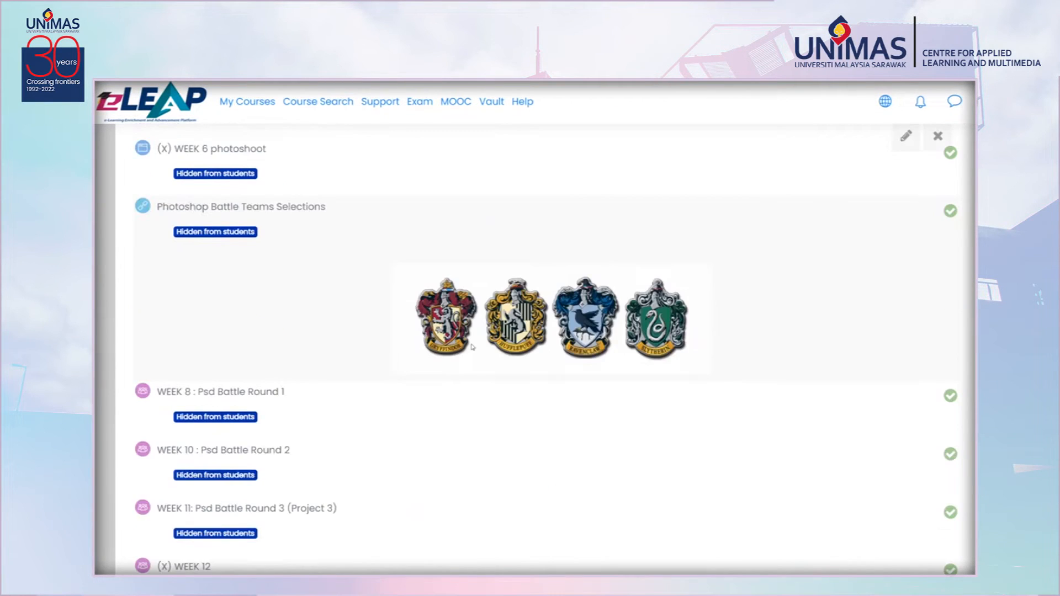
pyautogui.scroll(3, 472, 348)
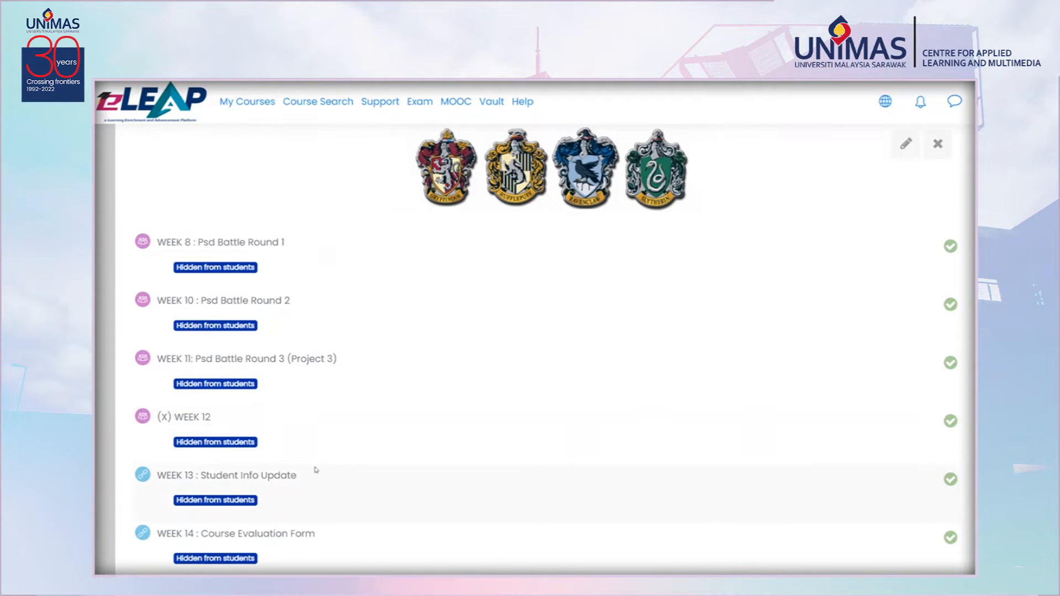
pyautogui.scroll(3, 317, 470)
pyautogui.scroll(8, 321, 463)
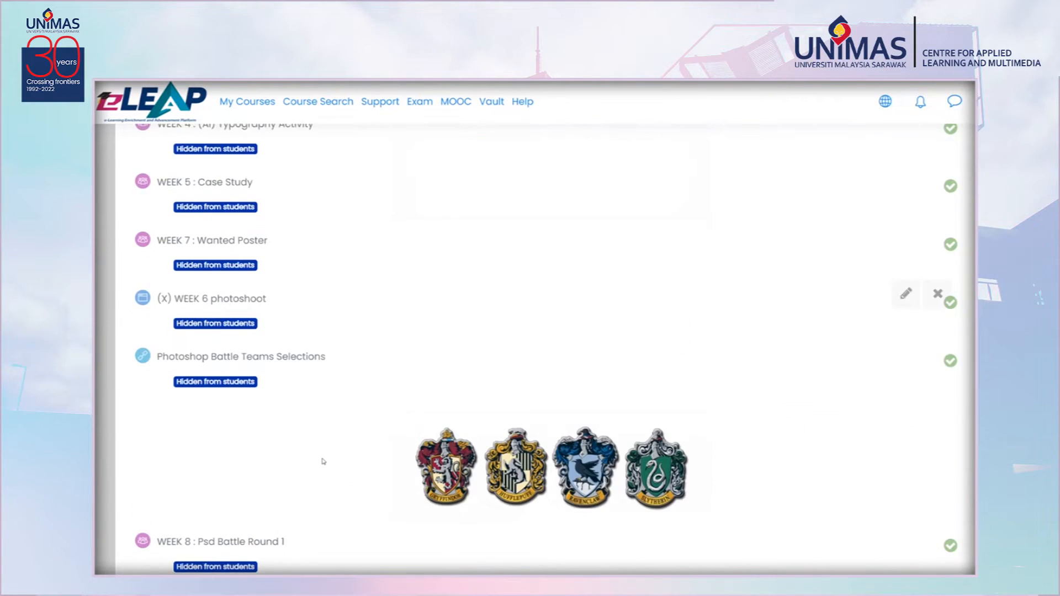
pyautogui.scroll(1, 324, 429)
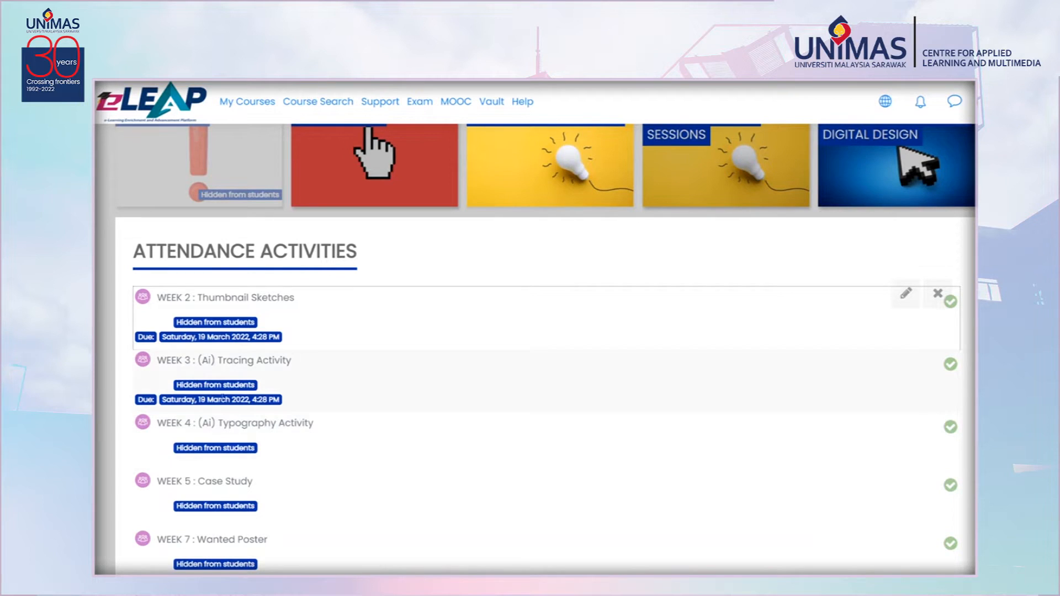
# Open the RECORDED CLASS SESSIONS section and preview the WEEK 1 : LU1 & LU2 recording, then close it.
pyautogui.scroll(3, 400, 371)
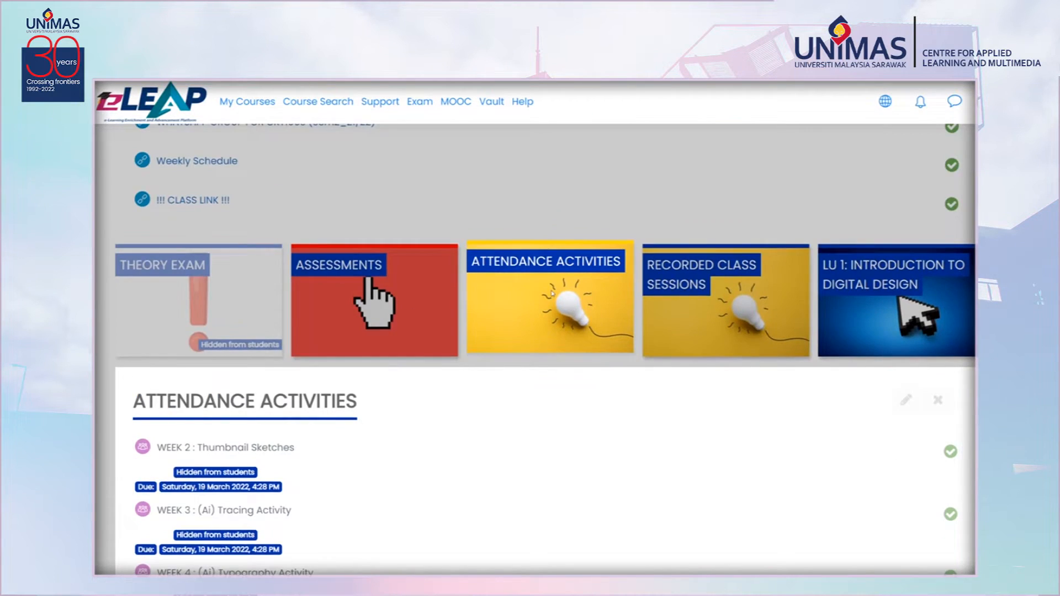
pyautogui.click(552, 291)
pyautogui.click(716, 275)
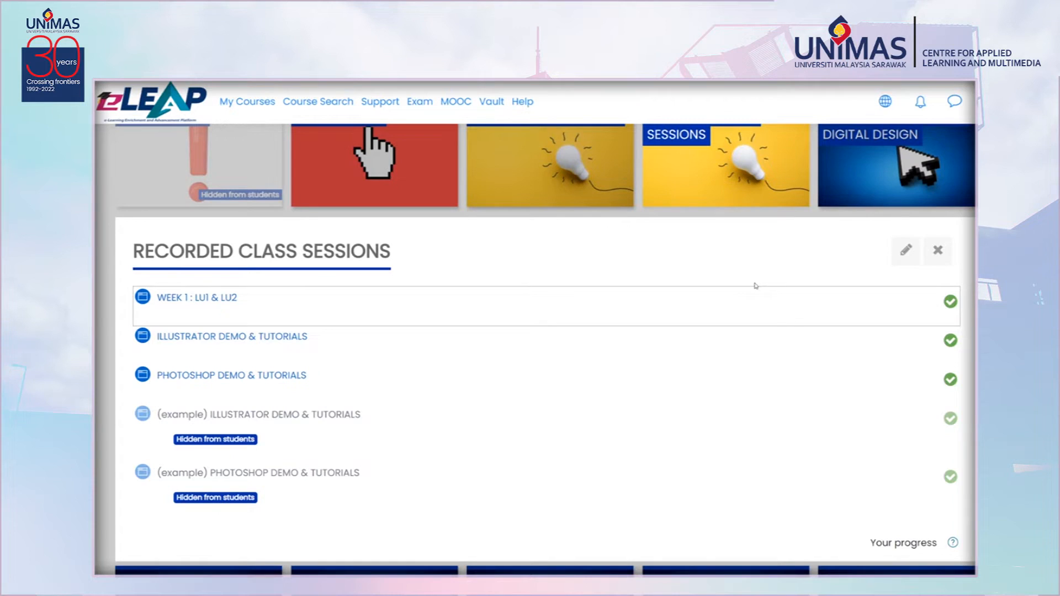
pyautogui.click(196, 298)
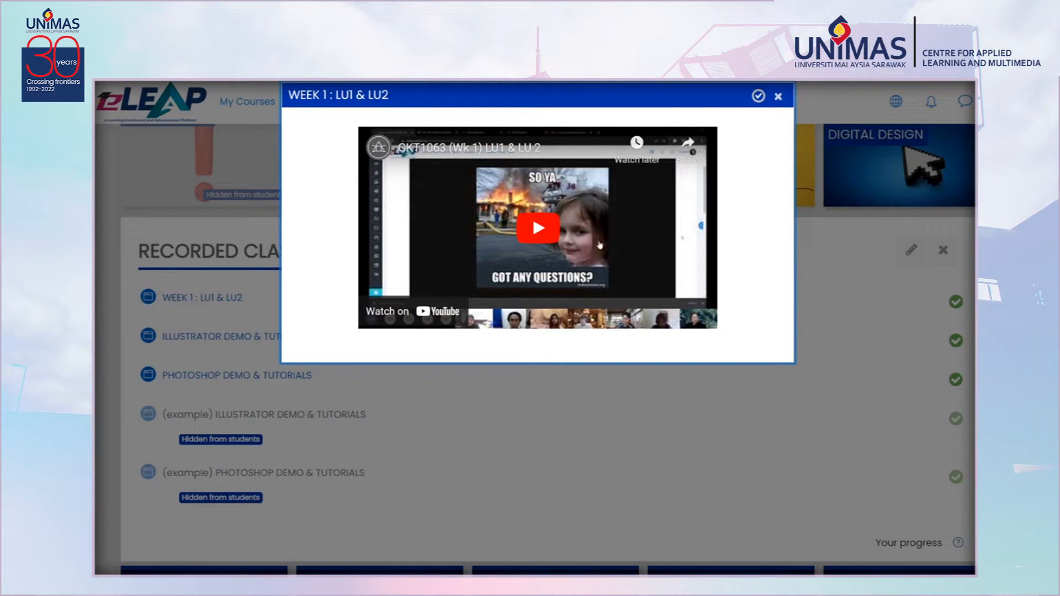
pyautogui.click(779, 98)
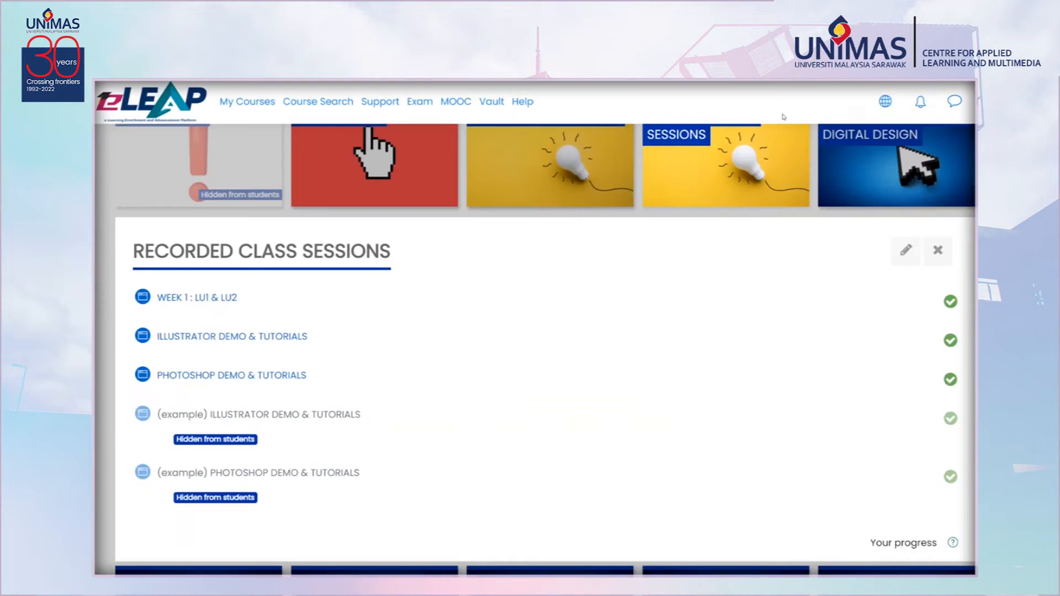
# Collapse the open section and return to the grid of course section tiles.
pyautogui.click(752, 193)
pyautogui.scroll(3, 752, 193)
pyautogui.scroll(-3, 906, 210)
pyautogui.scroll(3, 906, 211)
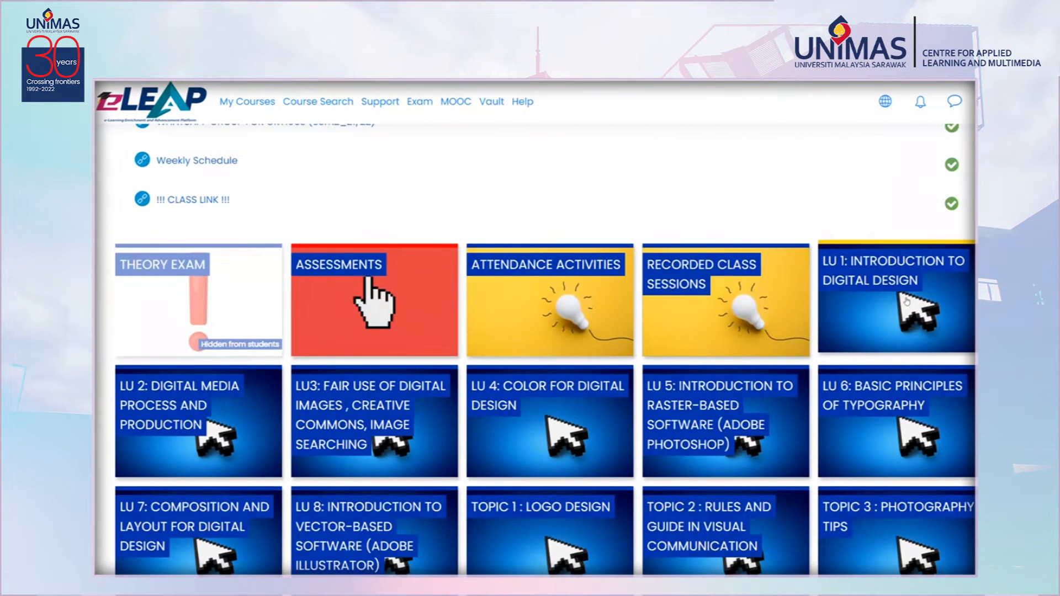
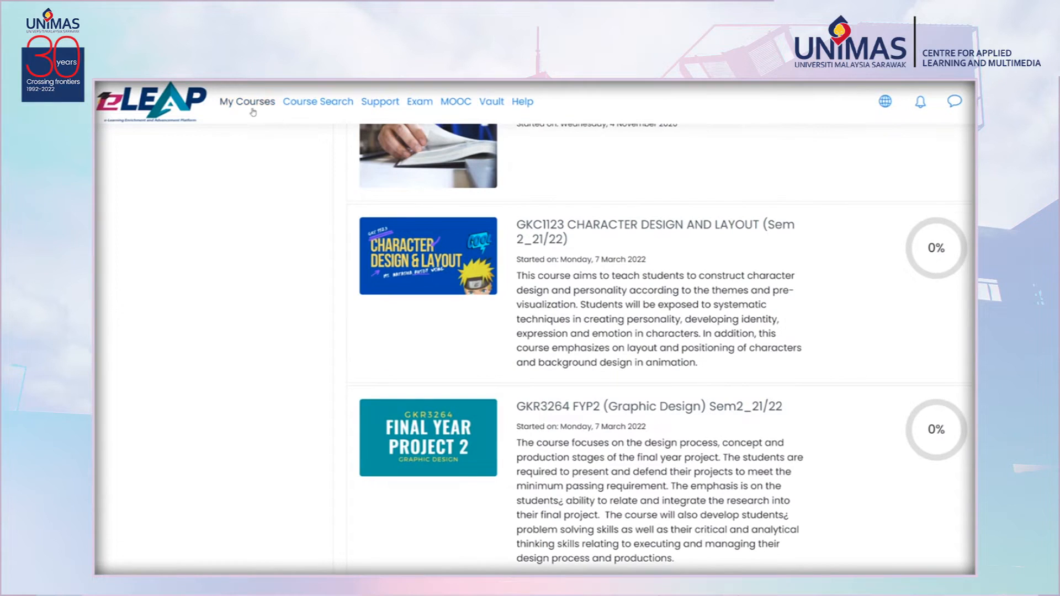
# Open the Byte-Size FACA course from the profile's course list and browse through its topic sections.
pyautogui.scroll(-4, 766, 283)
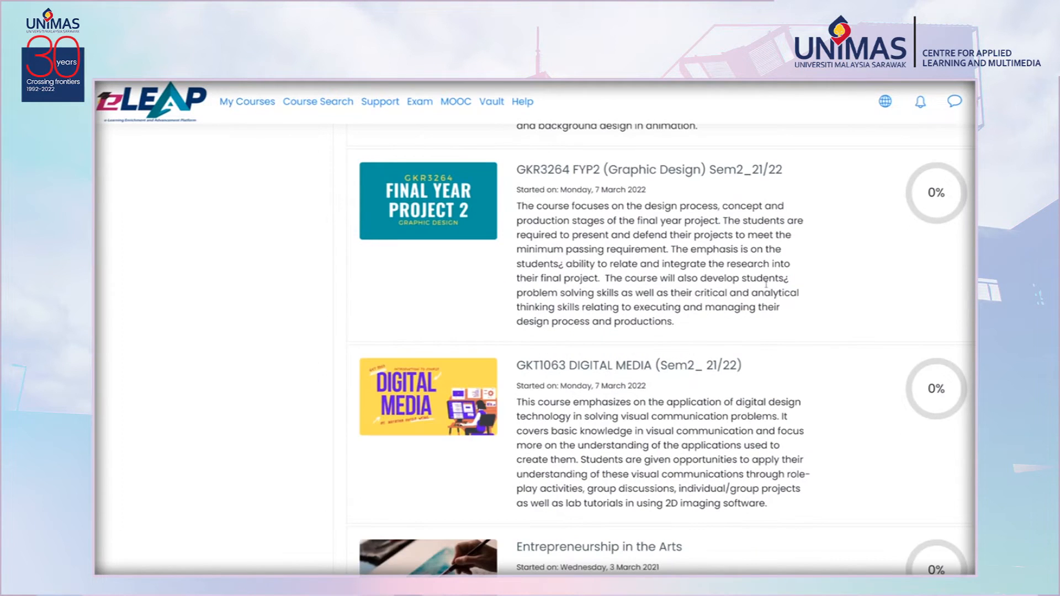
pyautogui.scroll(10, 766, 284)
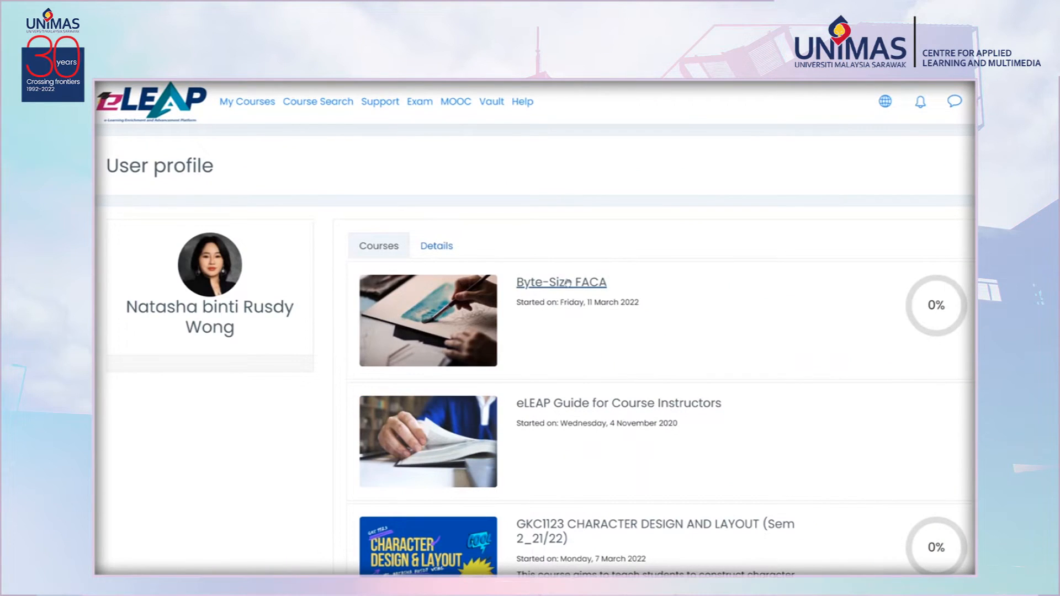
pyautogui.click(568, 283)
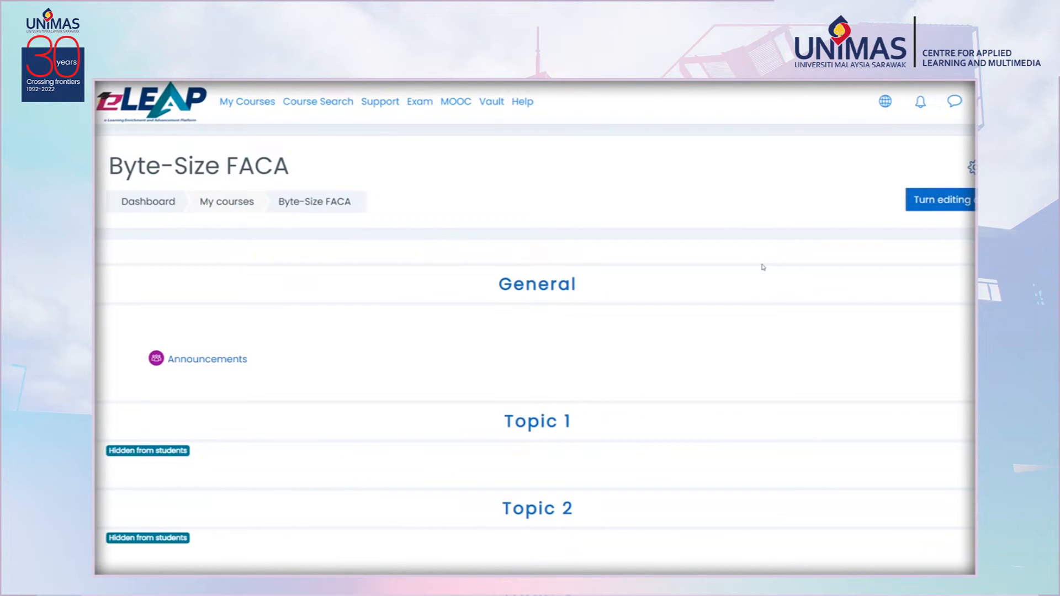
pyautogui.scroll(-5, 765, 276)
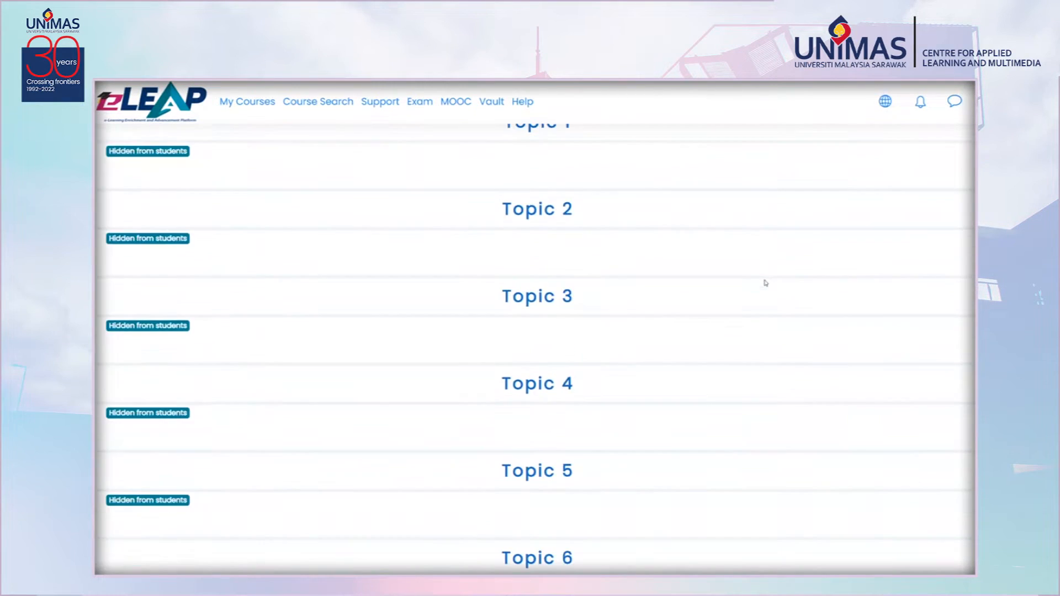
pyautogui.scroll(-3, 766, 282)
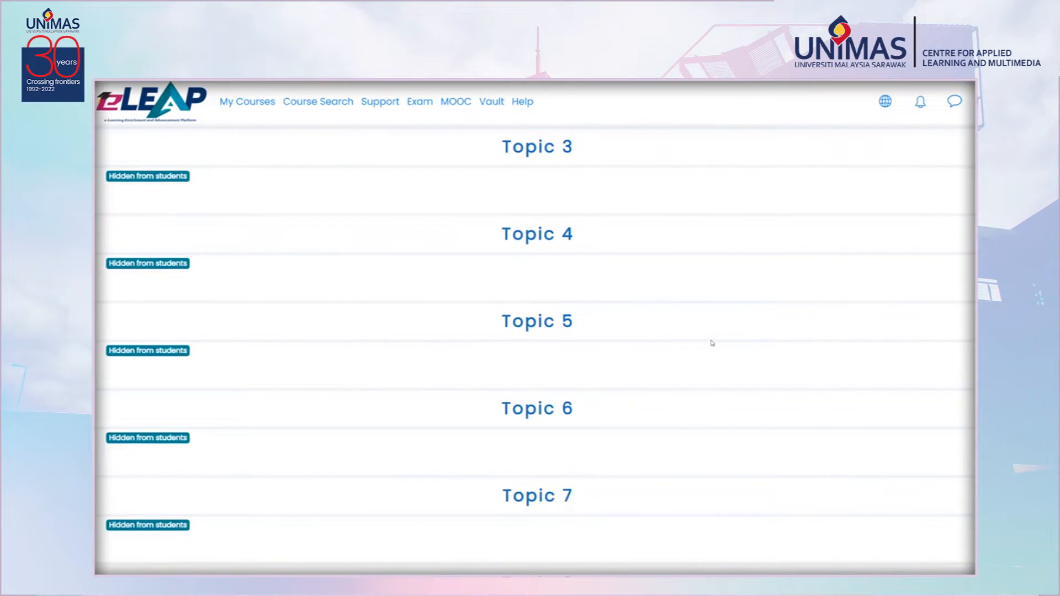
pyautogui.scroll(8, 714, 343)
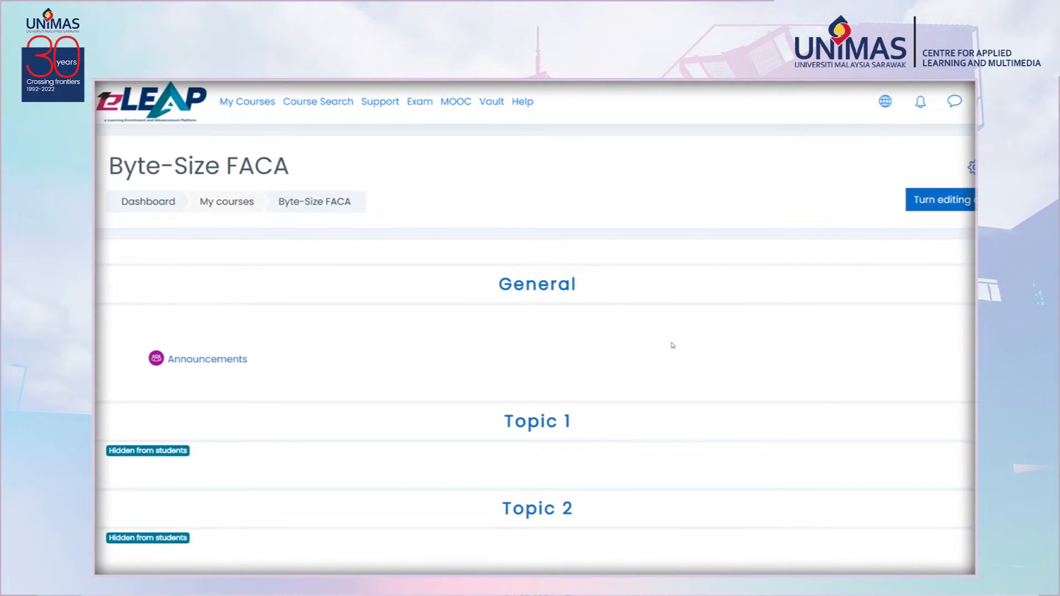
pyautogui.scroll(-15, 672, 345)
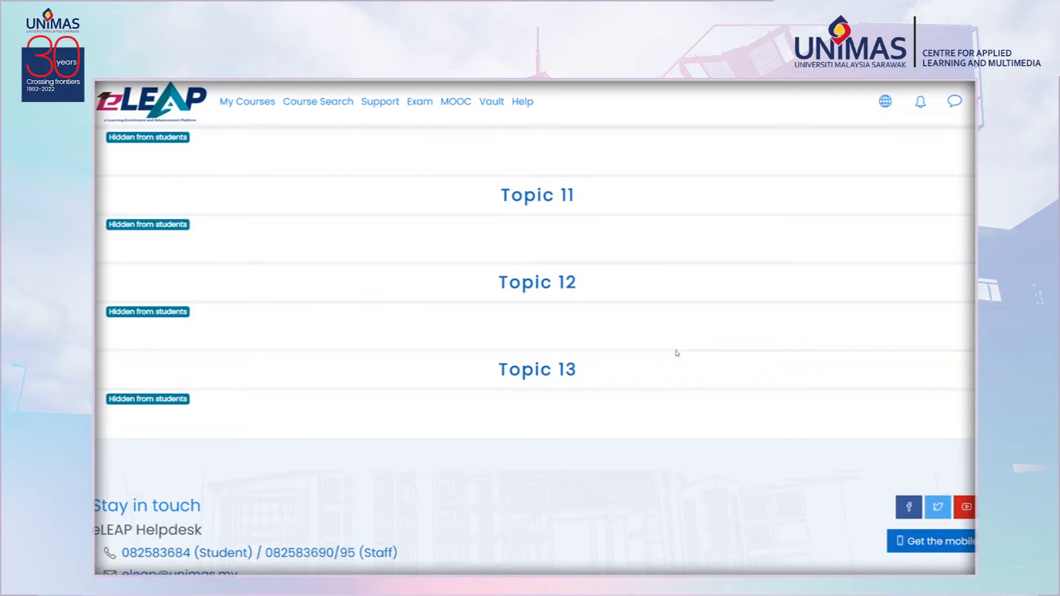
pyautogui.scroll(10, 677, 353)
pyautogui.scroll(5, 677, 354)
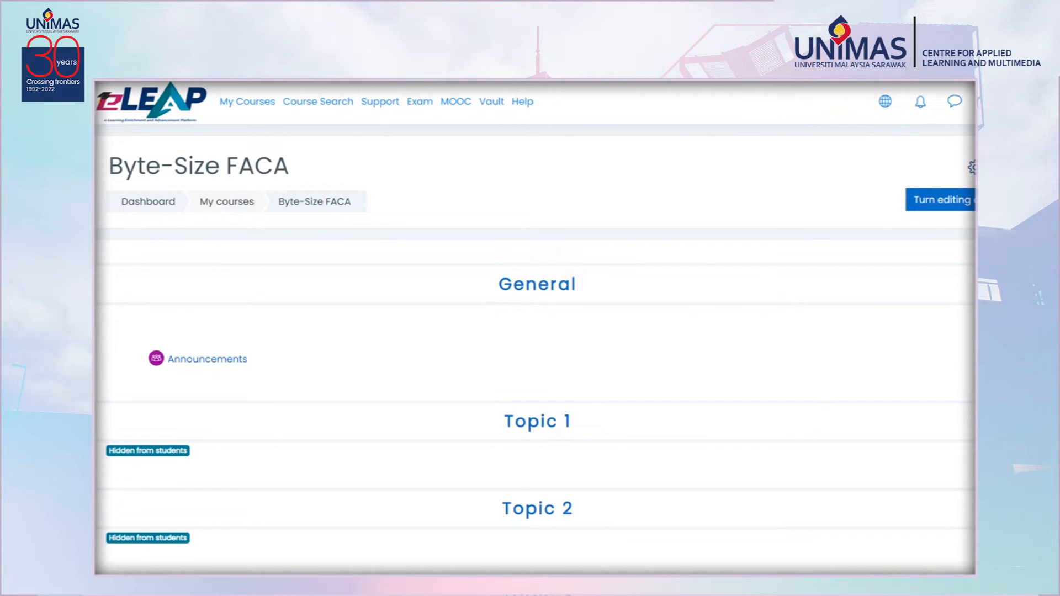
# Open the course's edit settings and change the course format to Tiles format.
pyautogui.click(972, 167)
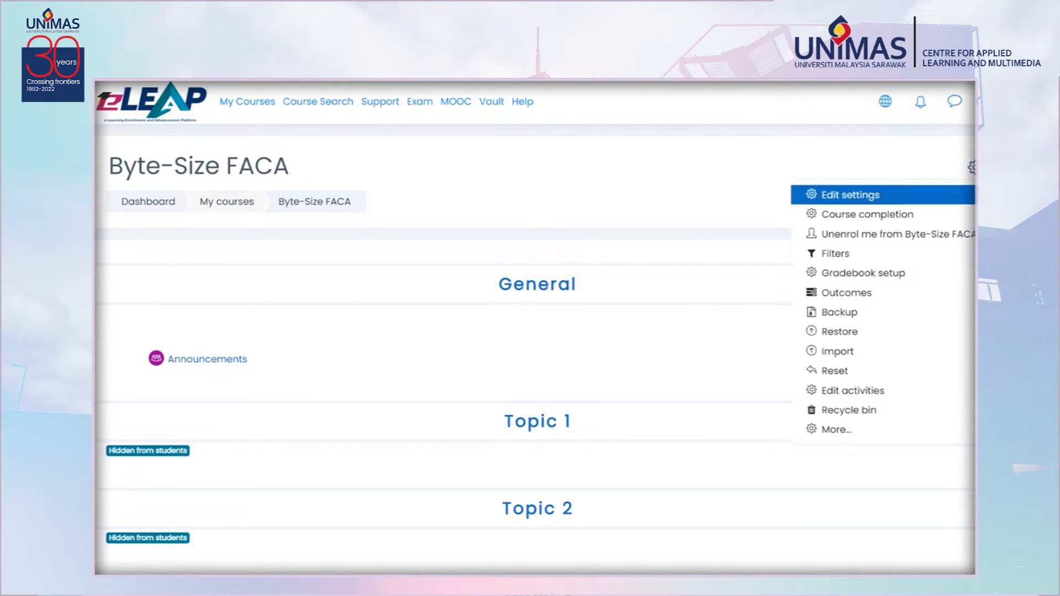
pyautogui.click(852, 197)
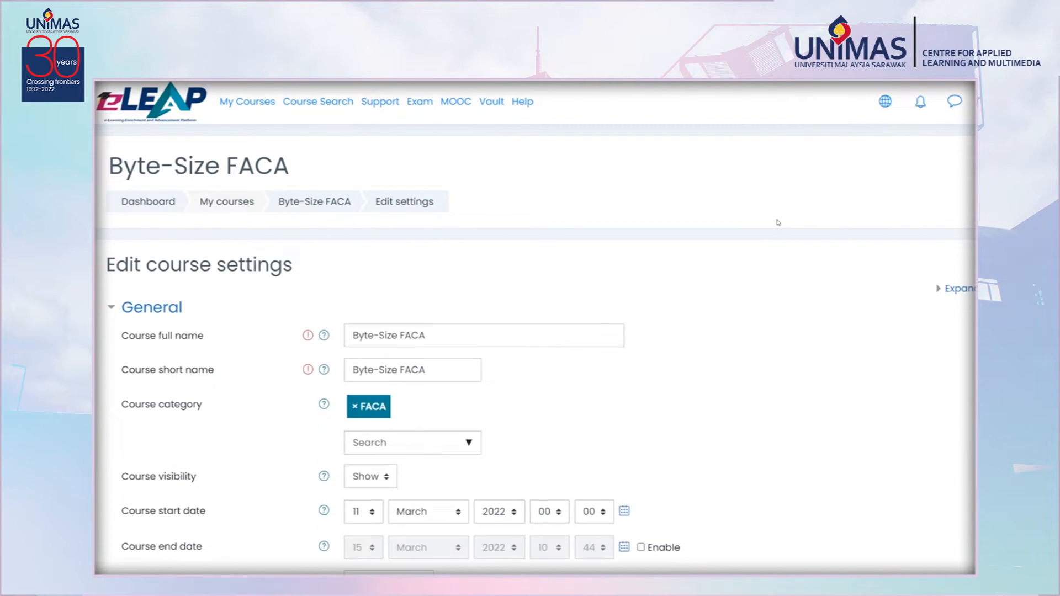
pyautogui.scroll(-10, 778, 221)
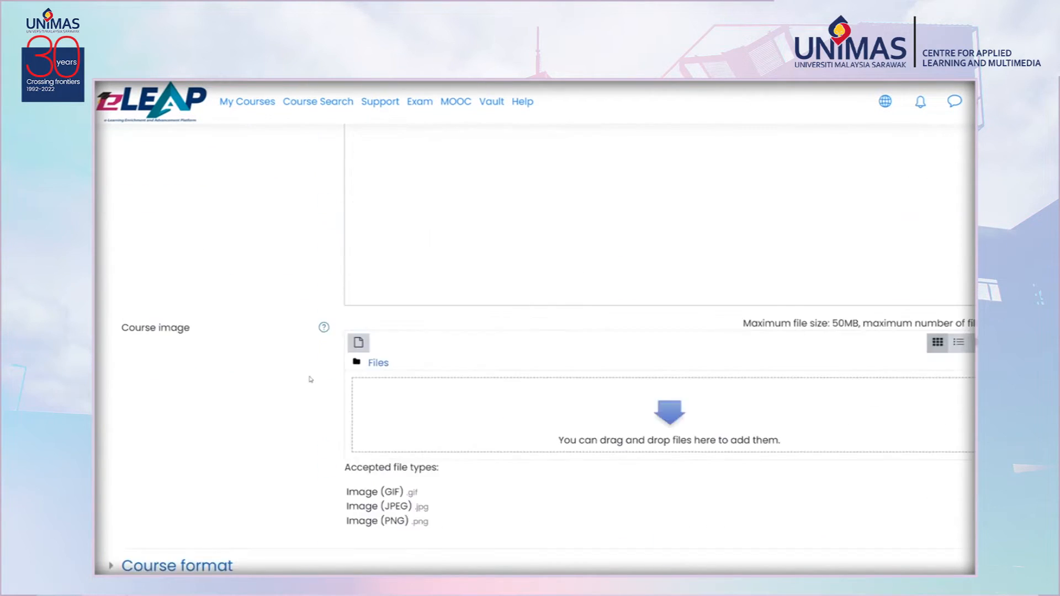
pyautogui.scroll(-3, 311, 379)
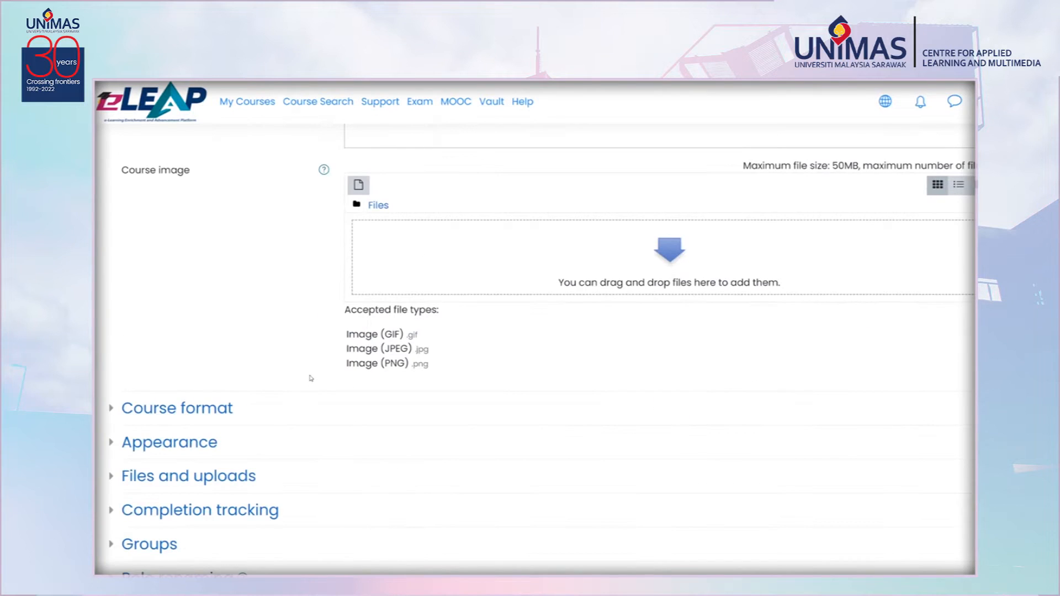
pyautogui.click(220, 408)
pyautogui.click(474, 437)
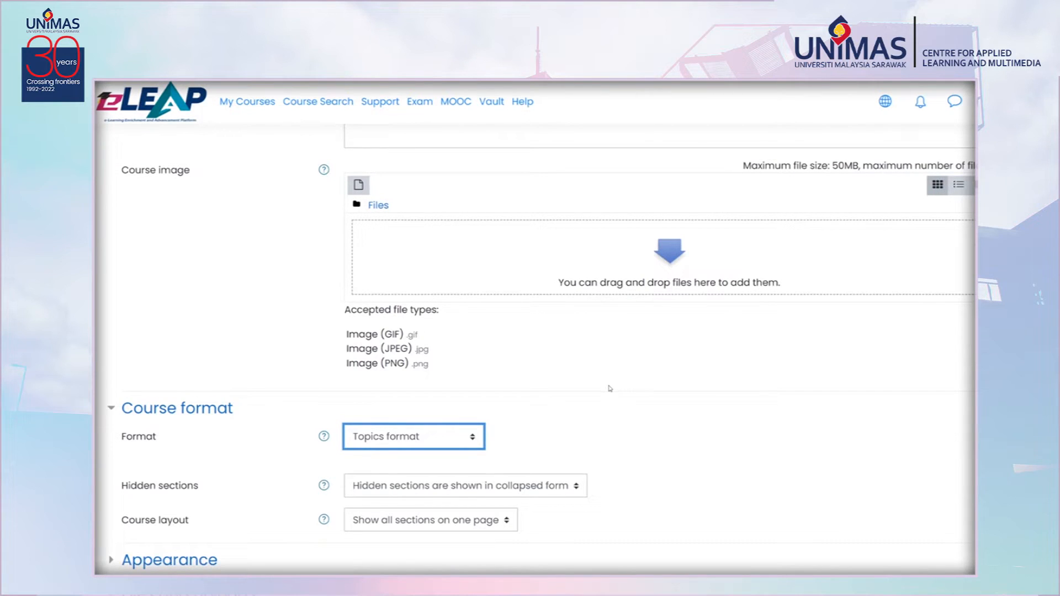
pyautogui.click(404, 533)
# Set the colour for tiles to purple and save the course settings.
pyautogui.scroll(-5, 486, 505)
pyautogui.scroll(-4, 514, 500)
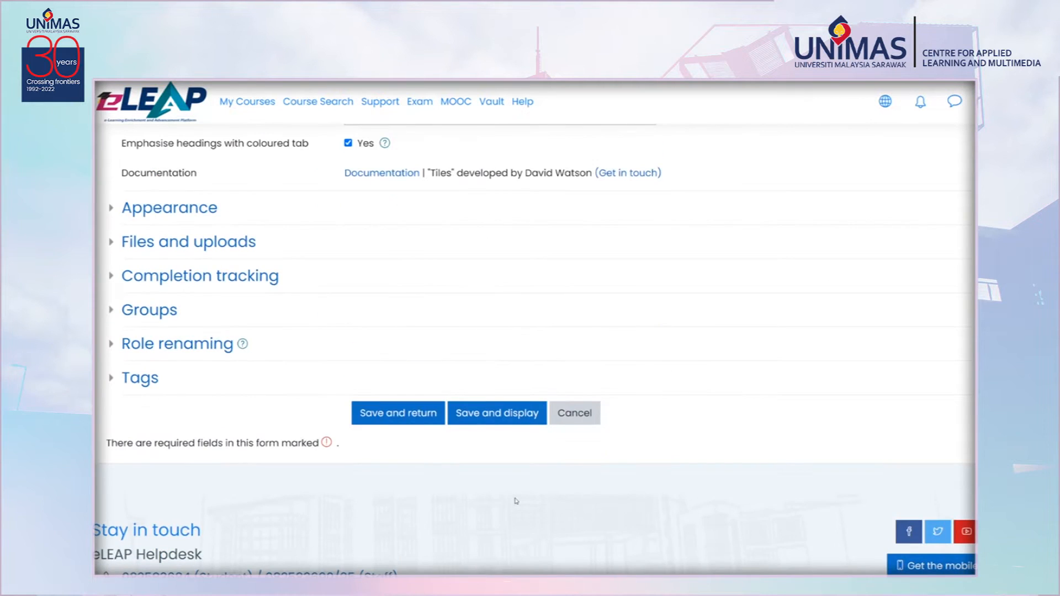
pyautogui.scroll(8, 516, 501)
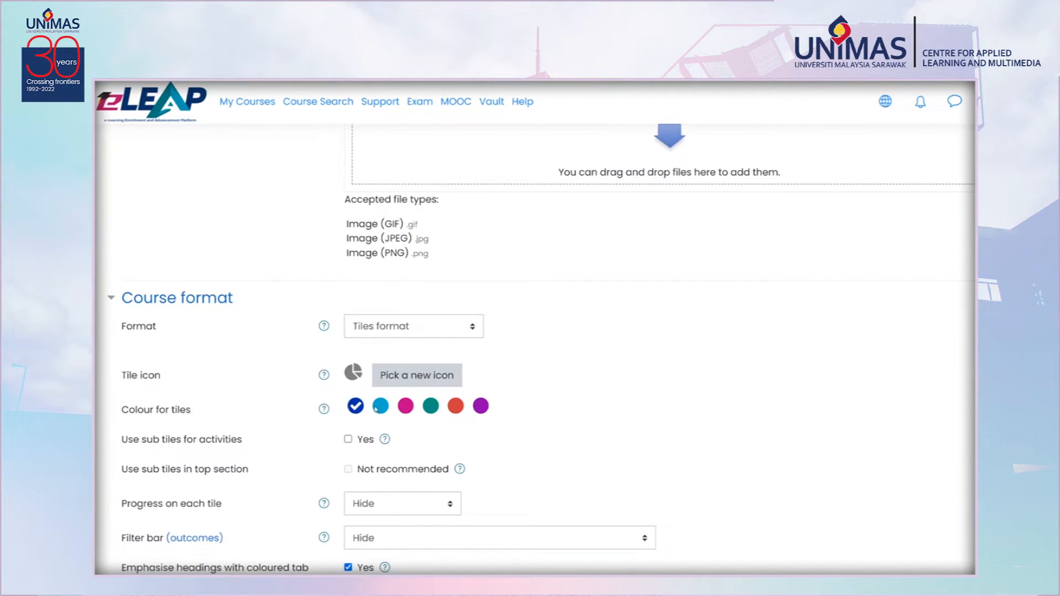
pyautogui.click(481, 406)
pyautogui.scroll(-8, 569, 434)
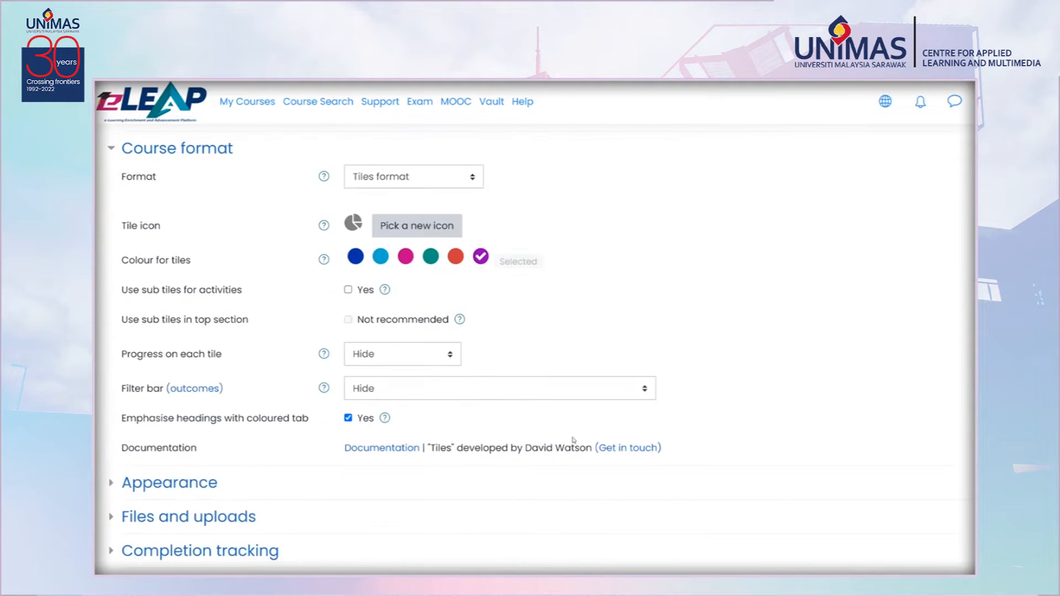
pyautogui.click(497, 390)
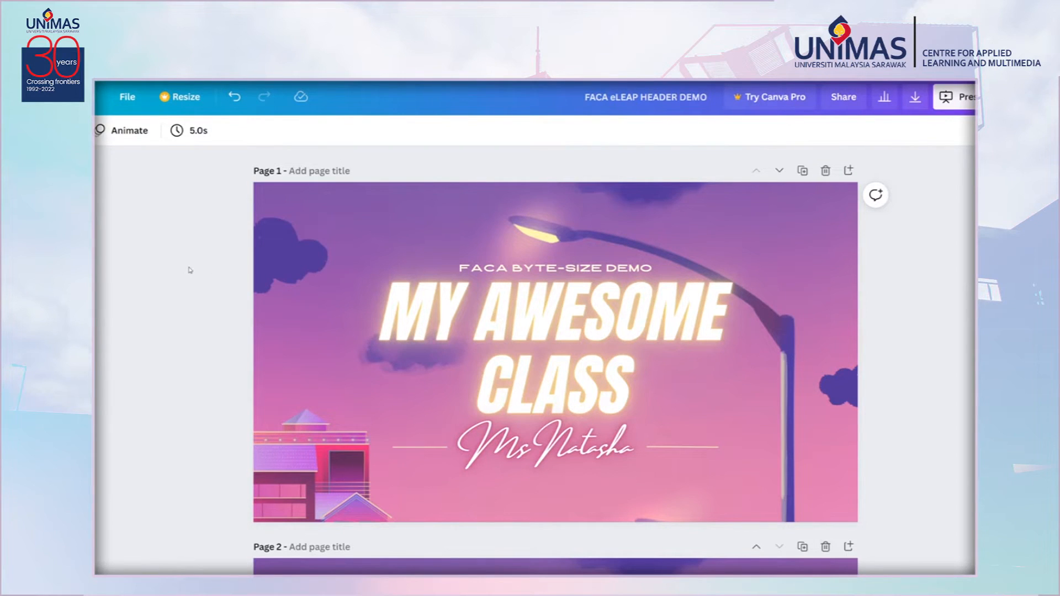
# Switch to the FACA eLEAP HEADER DEMO design in Canva and add a brush stroke element to page 1.
pyautogui.click(71, 183)
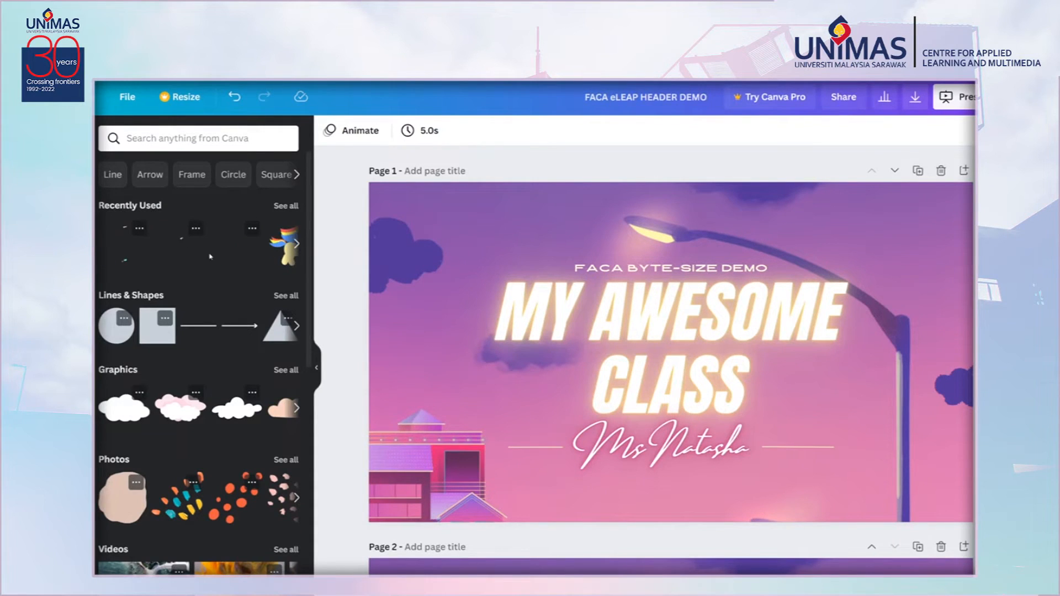
pyautogui.click(135, 259)
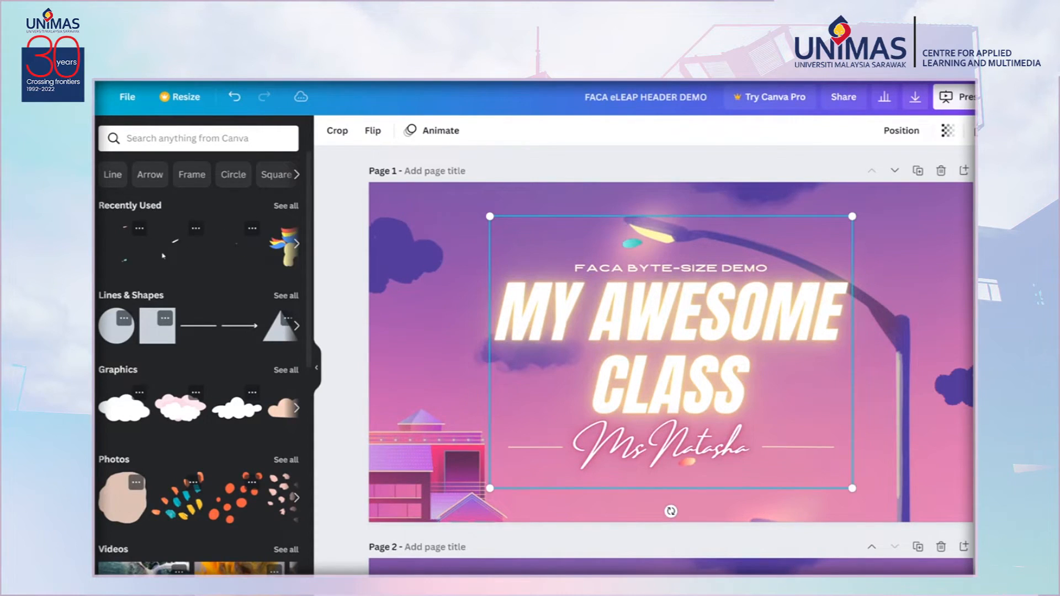
pyautogui.click(207, 141)
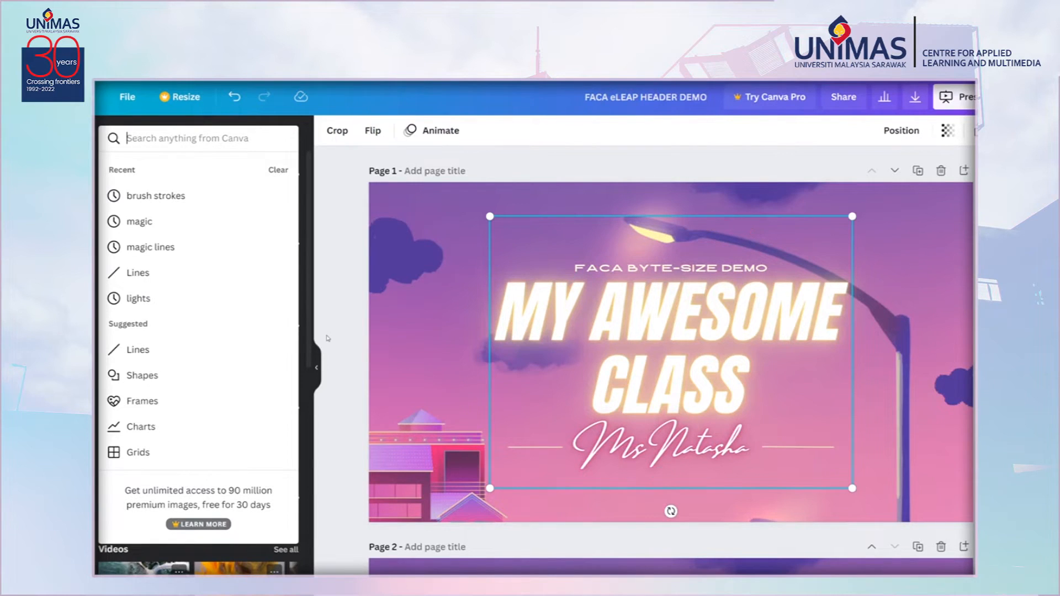
pyautogui.click(316, 373)
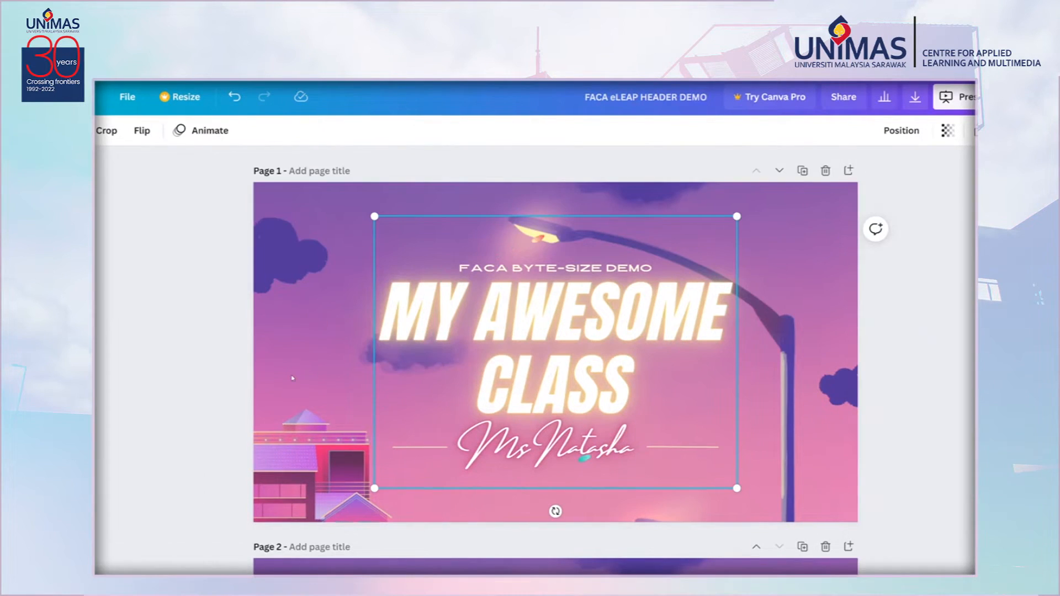
pyautogui.click(180, 374)
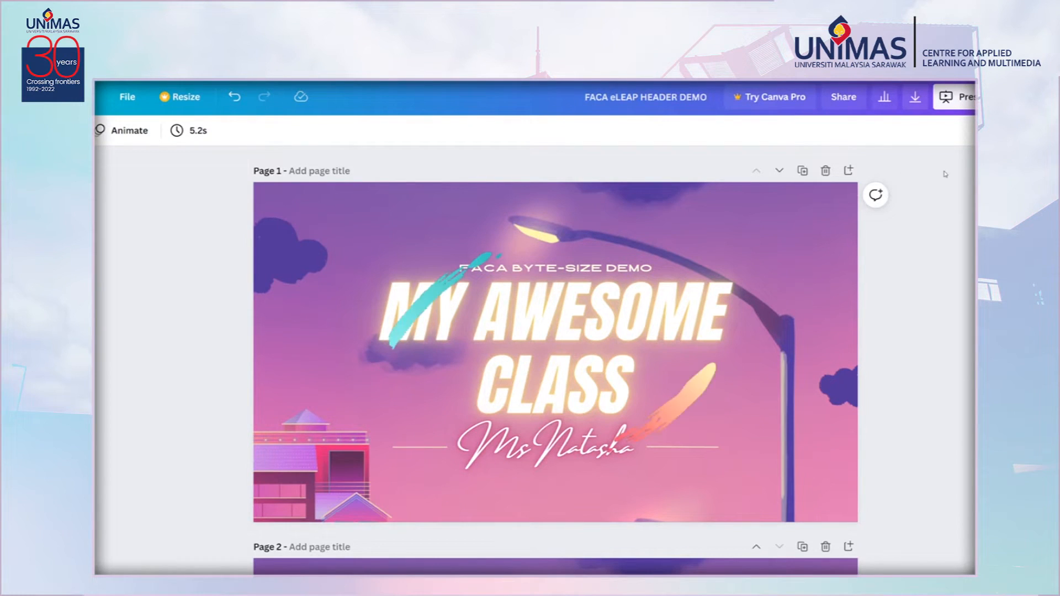
pyautogui.scroll(-5, 947, 172)
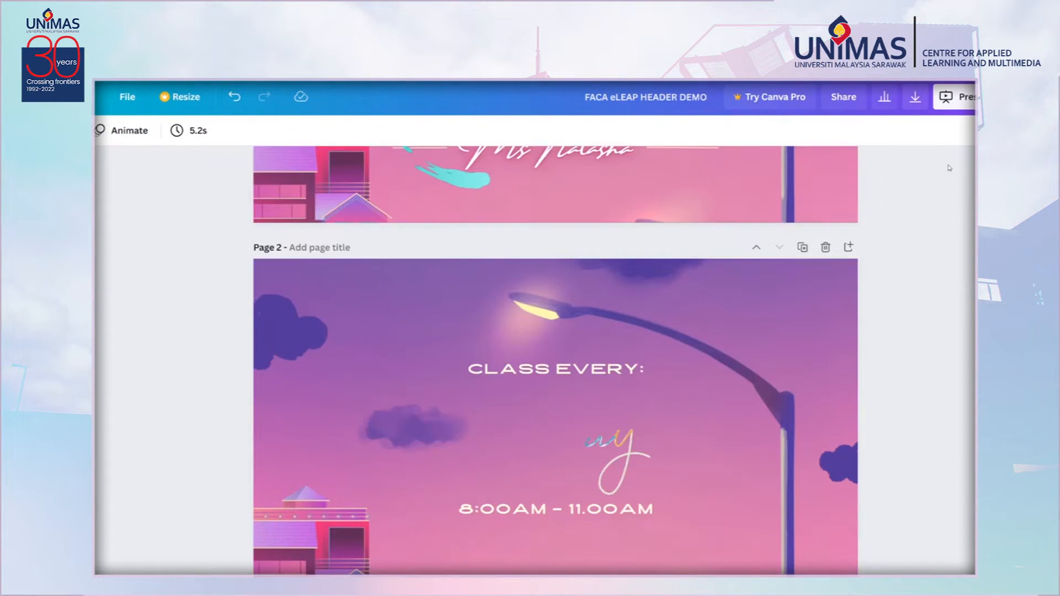
pyautogui.scroll(-2, 949, 168)
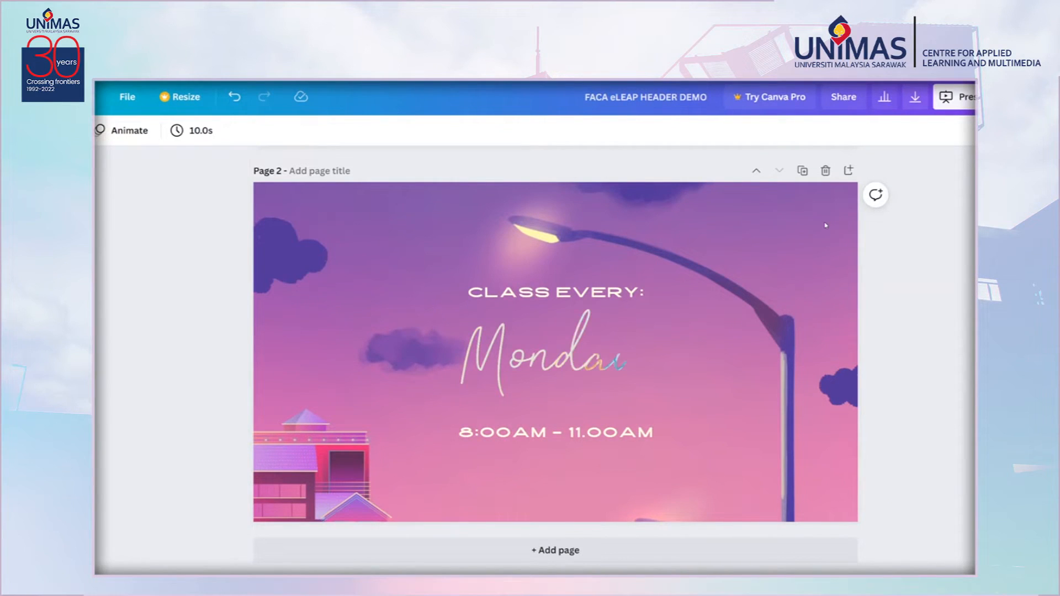
pyautogui.scroll(5, 826, 225)
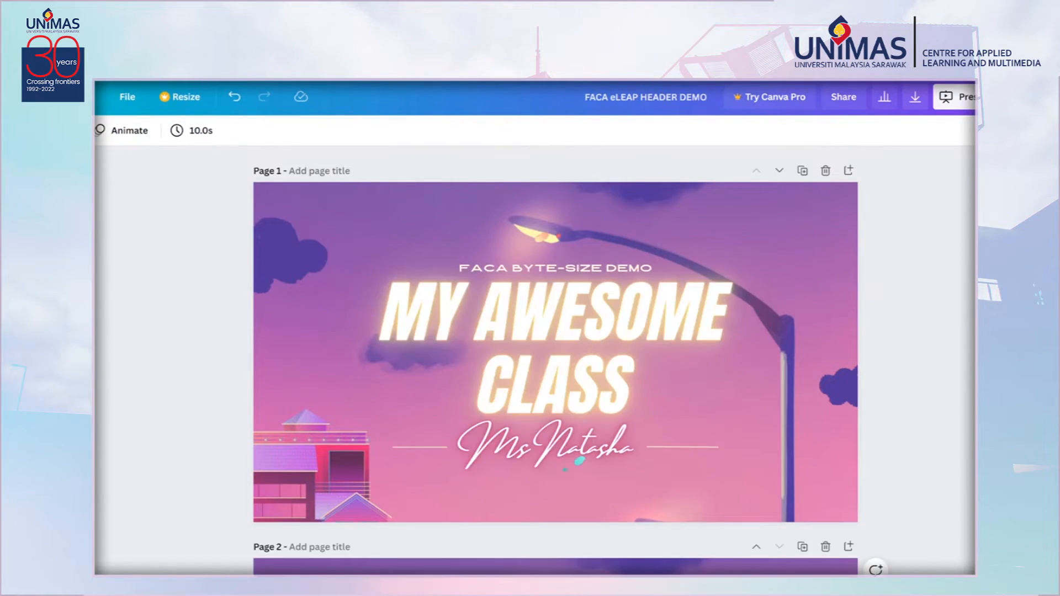
# Open the design's share options and copy its Embed code.
pyautogui.click(1024, 97)
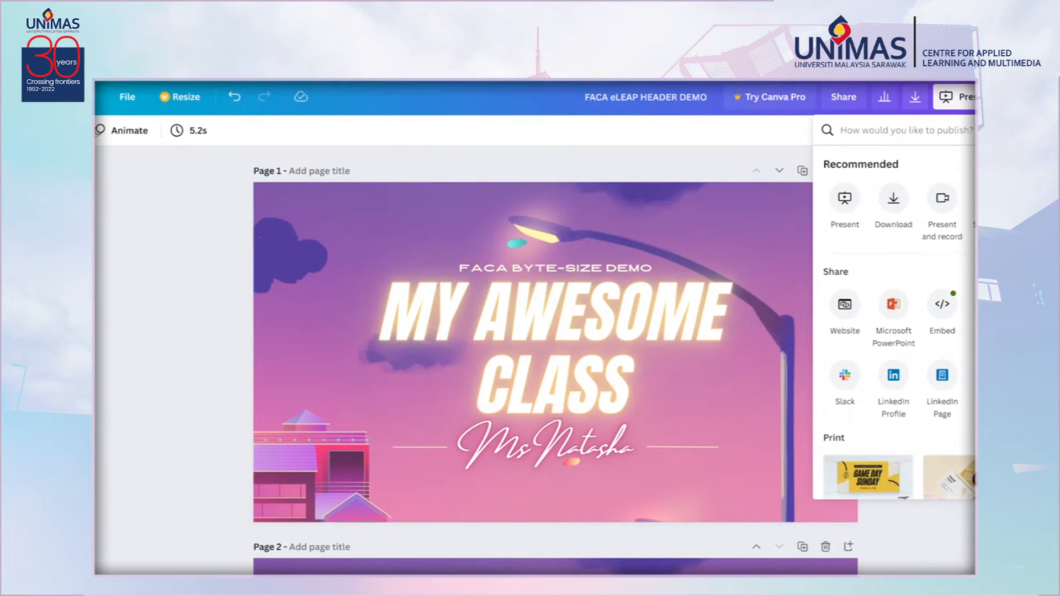
pyautogui.click(944, 312)
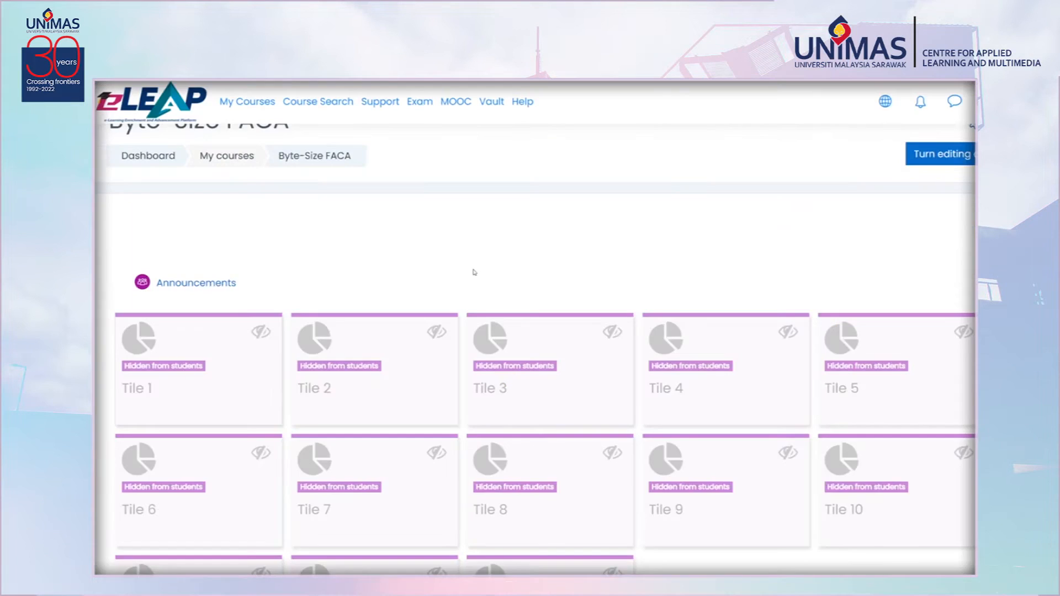
# Turn editing on in the course and open the General section's summary for editing.
pyautogui.scroll(1, 473, 272)
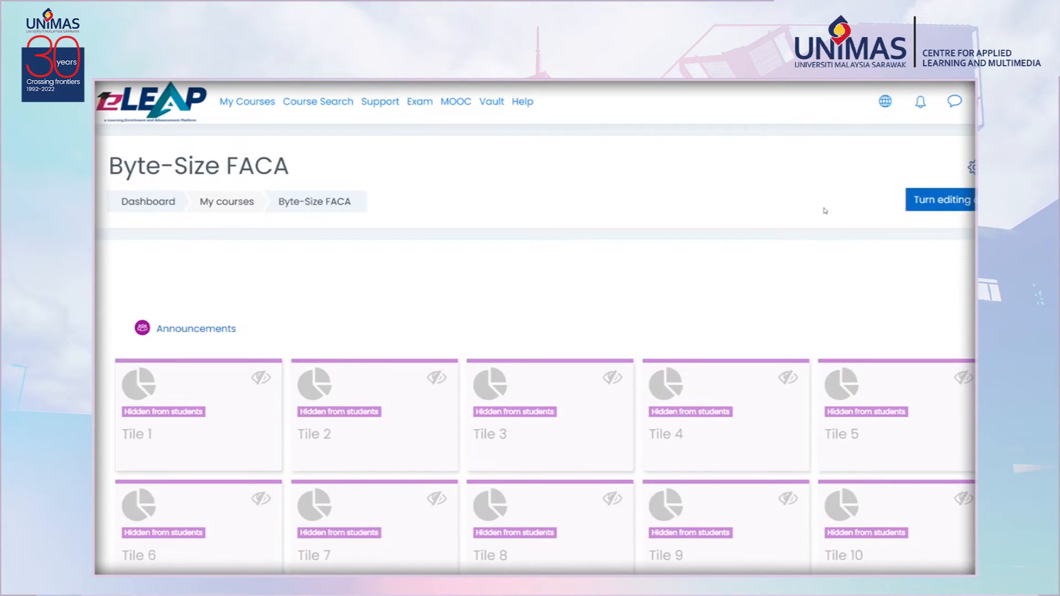
pyautogui.click(953, 206)
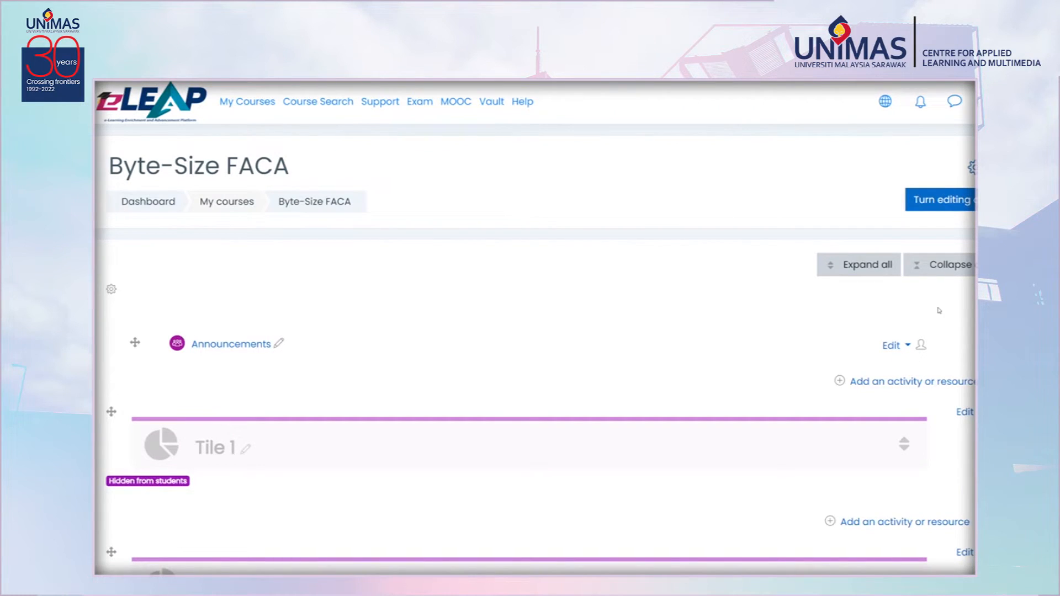
pyautogui.scroll(-1, 941, 301)
pyautogui.scroll(1, 947, 298)
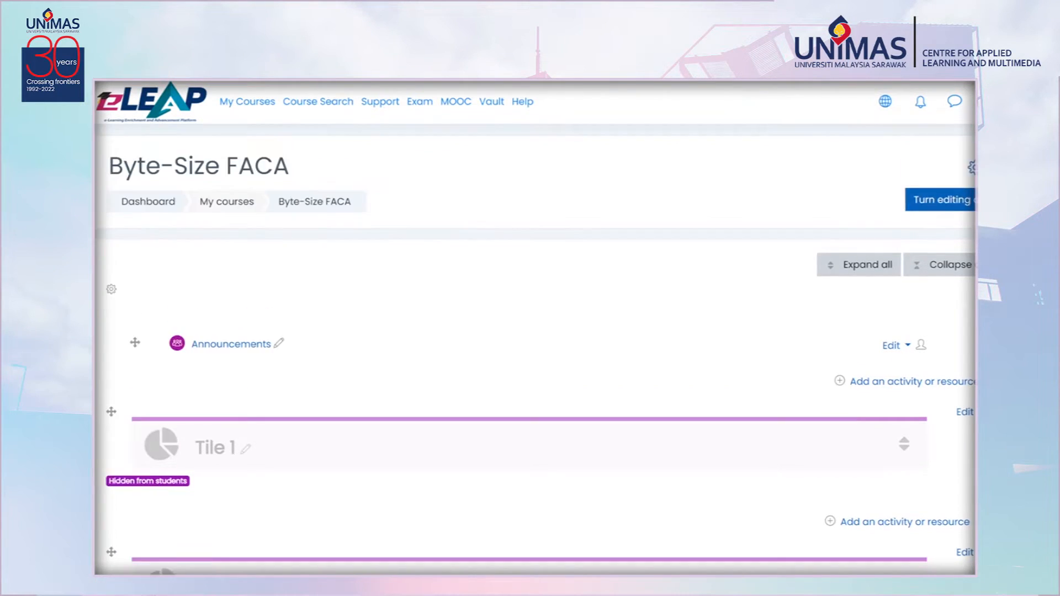
pyautogui.click(909, 346)
pyautogui.click(878, 367)
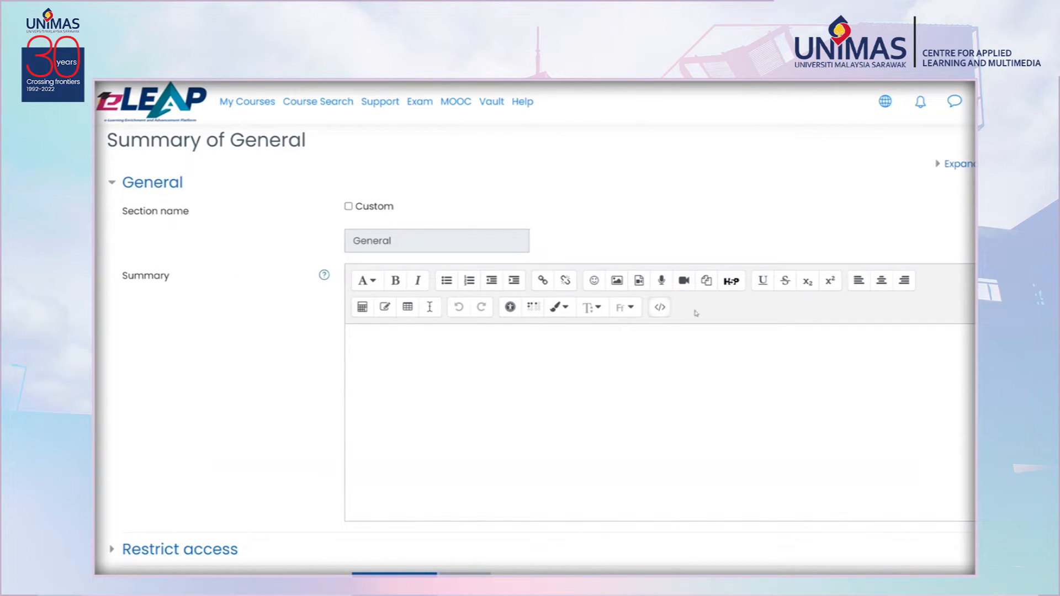
# Replace the General summary's HTML source with the pasted Canva embed code and return to the visual editor.
pyautogui.click(663, 312)
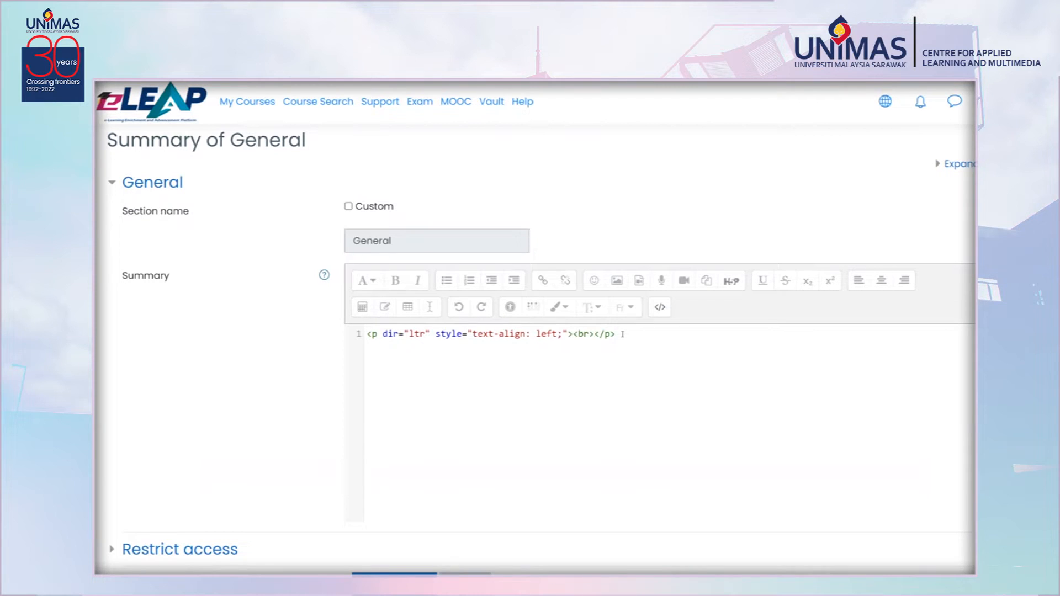
pyautogui.hotkey('ctrl', 'a')
pyautogui.hotkey('ctrl', 'v')
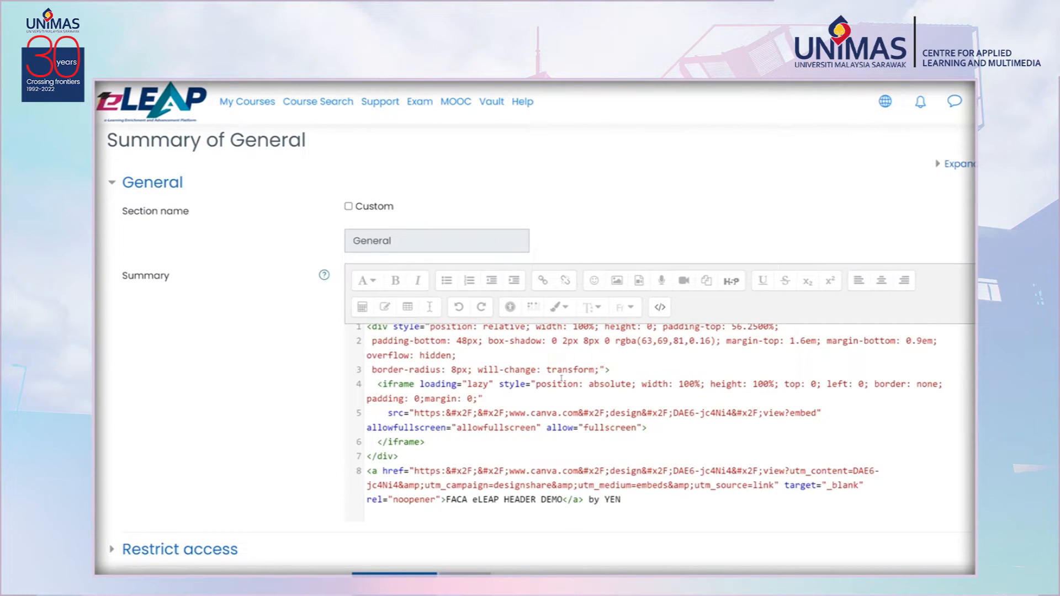
pyautogui.click(660, 307)
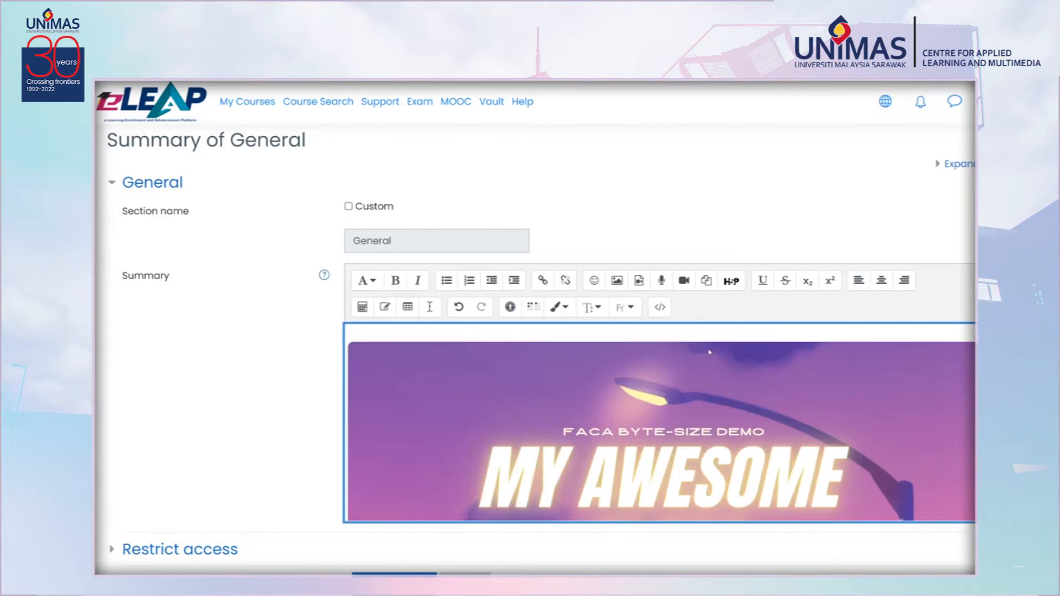
# Delete the "FACA eLEAP HEADER DEMO by YEN" caption line beneath the embedded design and save the General summary.
pyautogui.scroll(-3, 535, 364)
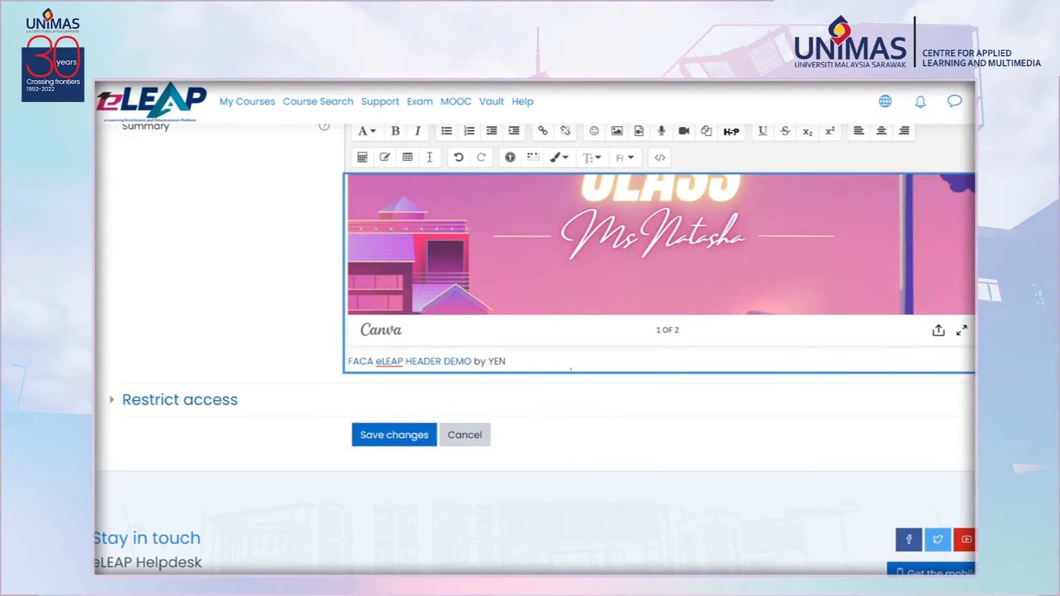
pyautogui.click(535, 365)
pyautogui.press('BackSpace')
pyautogui.press('BackSpace')
pyautogui.press('BackSpace')
pyautogui.press('BackSpace')
pyautogui.press('BackSpace')
pyautogui.press('BackSpace')
pyautogui.press('BackSpace')
pyautogui.press('BackSpace')
pyautogui.press('BackSpace')
pyautogui.press('BackSpace')
pyautogui.press('BackSpace')
pyautogui.press('BackSpace')
pyautogui.press('BackSpace')
pyautogui.press('BackSpace')
pyautogui.press('BackSpace')
pyautogui.press('BackSpace')
pyautogui.press('BackSpace')
pyautogui.press('BackSpace')
pyautogui.press('BackSpace')
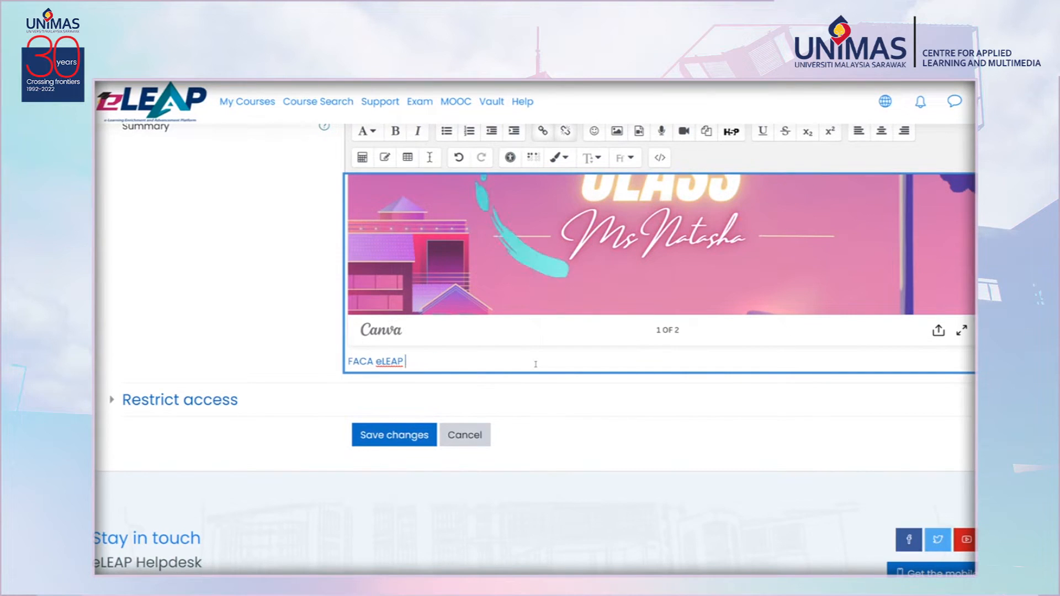
pyautogui.press('BackSpace')
pyautogui.press('BackSpace')
pyautogui.press('BackSpace')
pyautogui.press('BackSpace')
pyautogui.press('BackSpace')
pyautogui.press('BackSpace')
pyautogui.press('BackSpace')
pyautogui.press('BackSpace')
pyautogui.press('BackSpace')
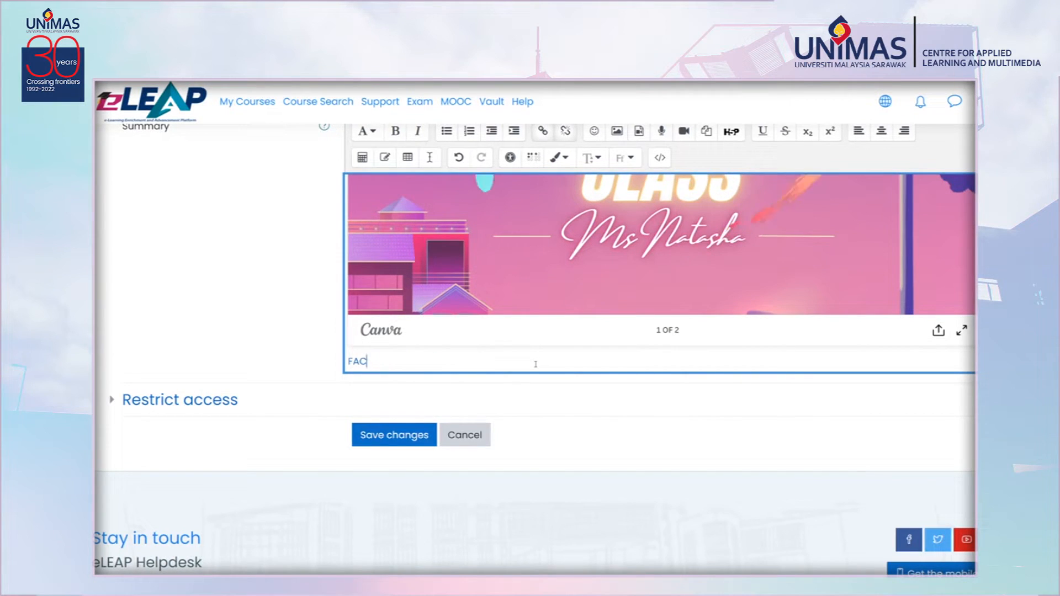
pyautogui.press('BackSpace')
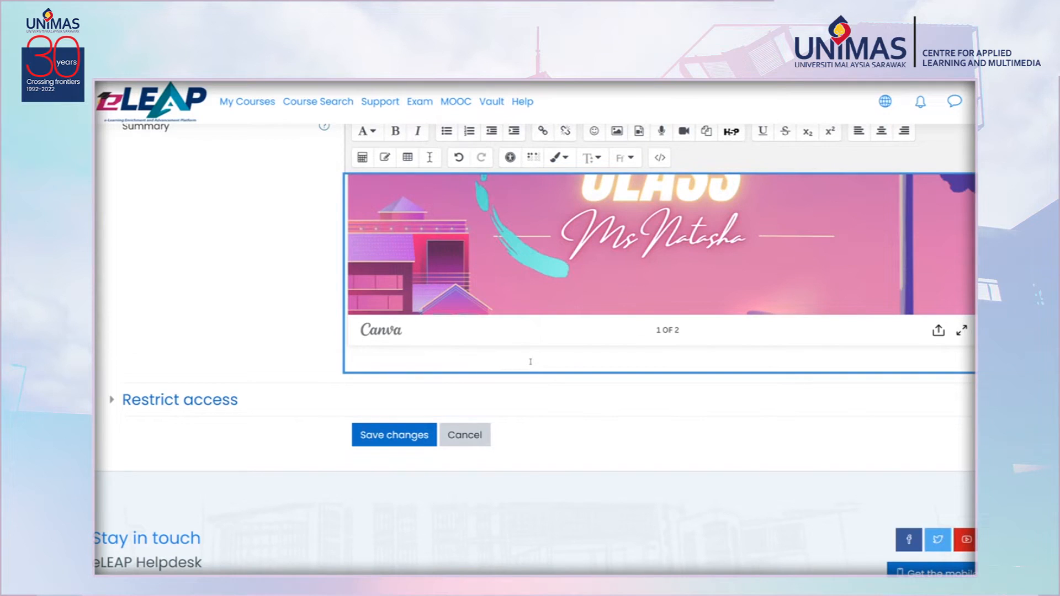
pyautogui.moveTo(531, 362); pyautogui.dragTo(437, 307)
pyautogui.click(296, 282)
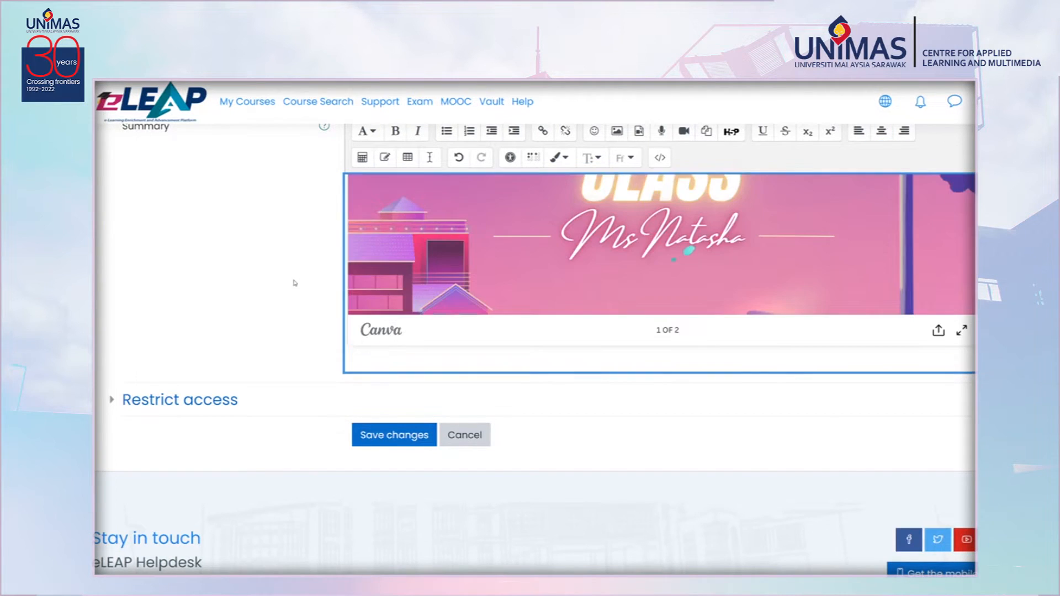
pyautogui.click(398, 434)
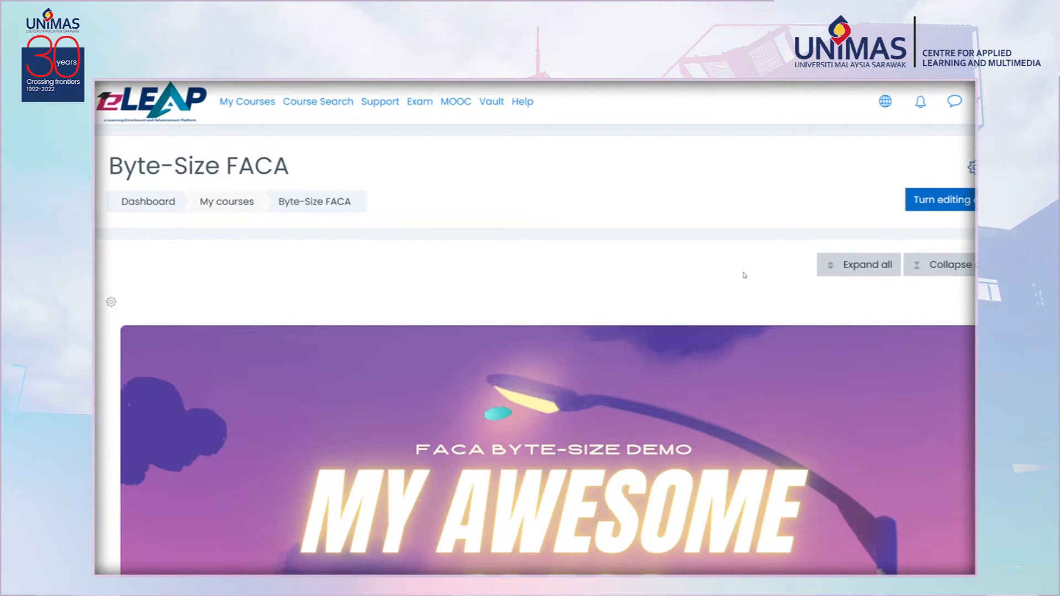
# Upload thumb-1920-318375.png as Tile 1's background photo and save it.
pyautogui.scroll(-5, 745, 275)
pyautogui.scroll(2, 852, 267)
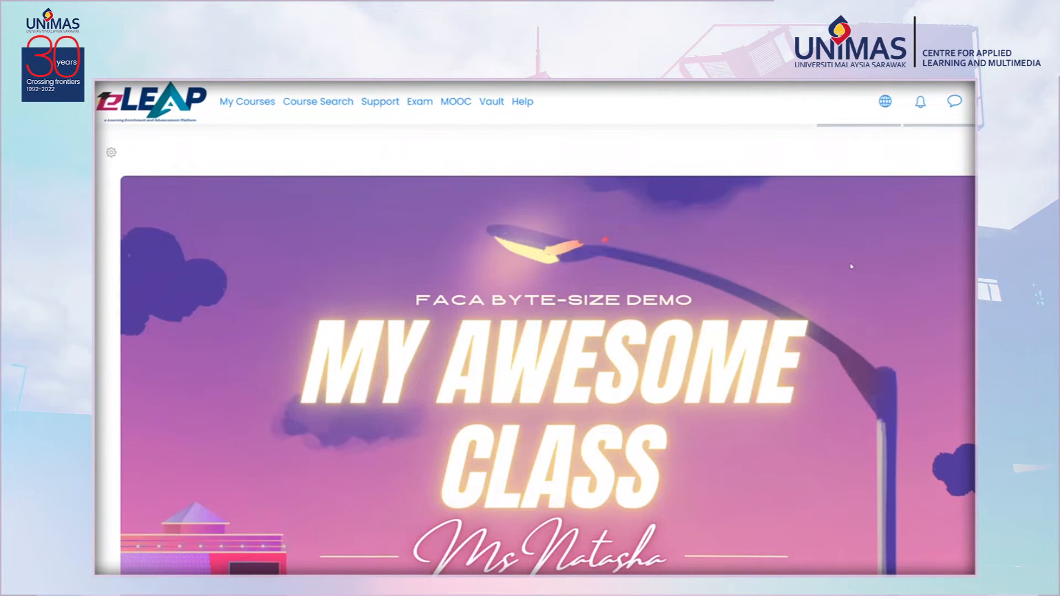
pyautogui.scroll(-8, 841, 273)
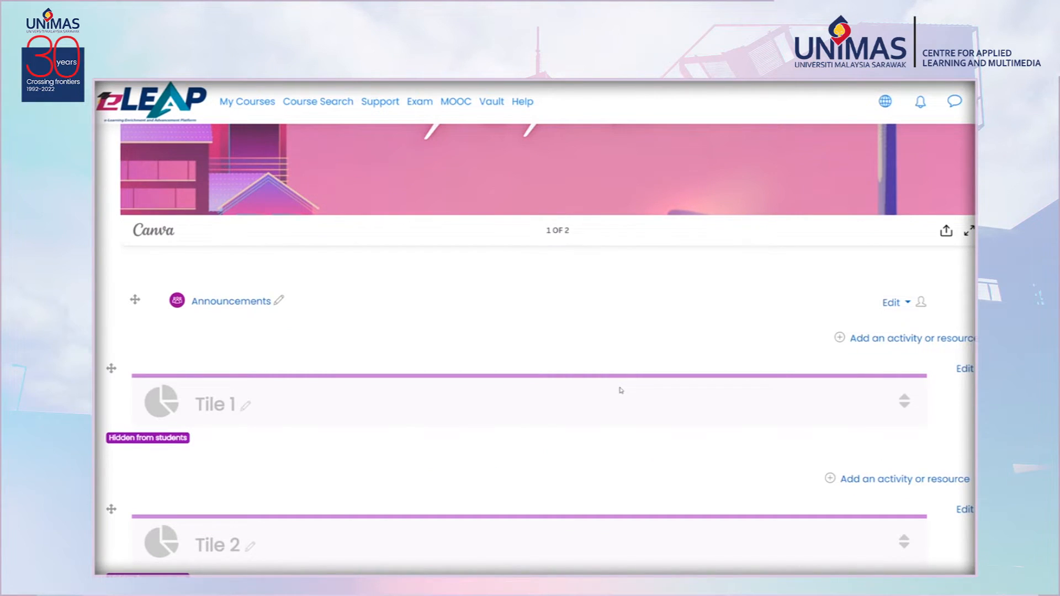
pyautogui.scroll(-3, 621, 390)
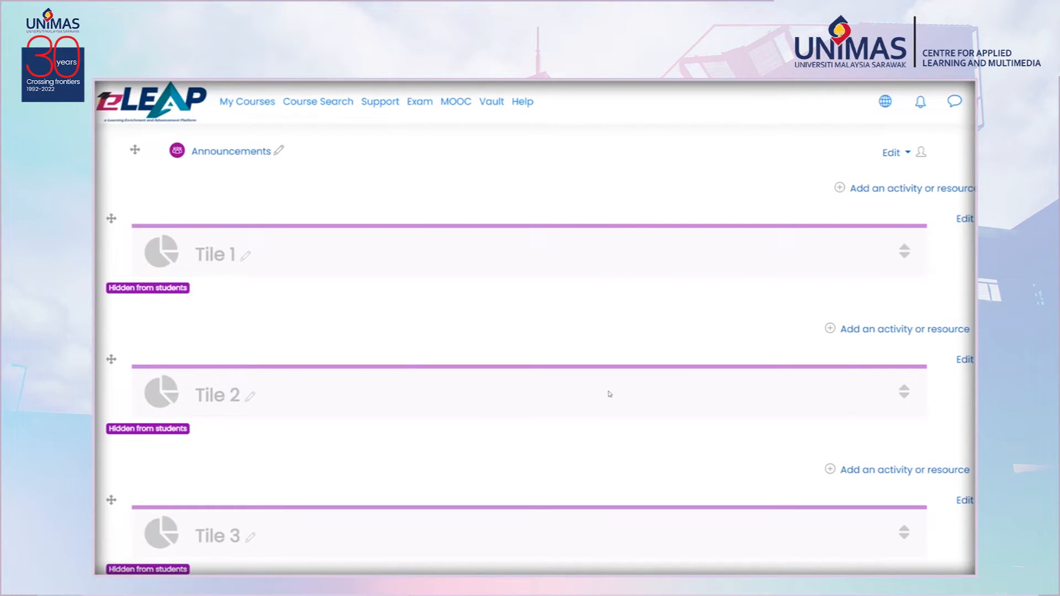
pyautogui.scroll(3, 608, 394)
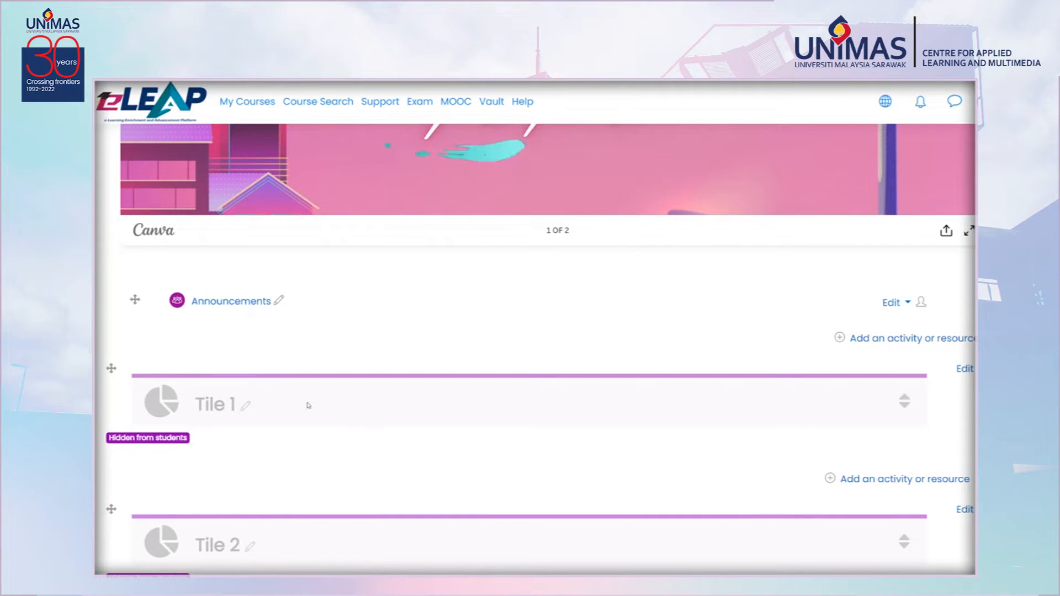
pyautogui.click(160, 414)
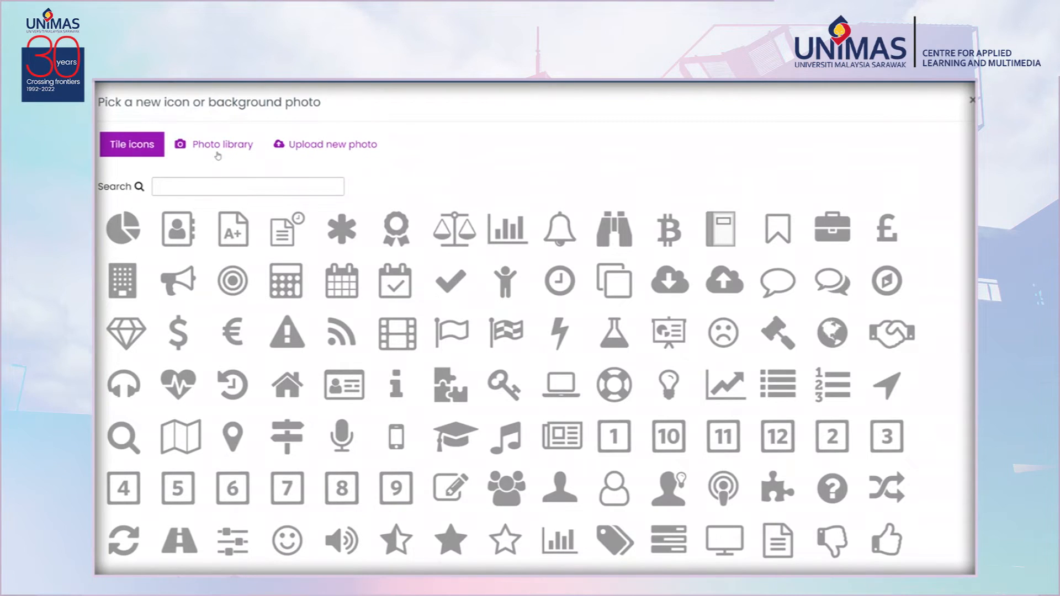
pyautogui.click(331, 146)
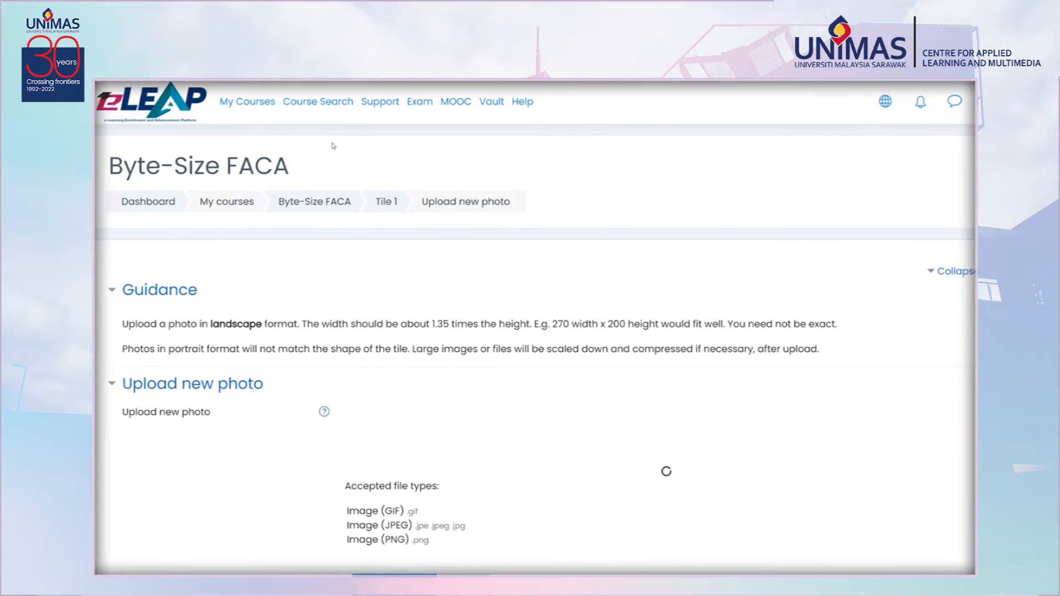
pyautogui.scroll(-3, 311, 462)
pyautogui.scroll(3, 311, 463)
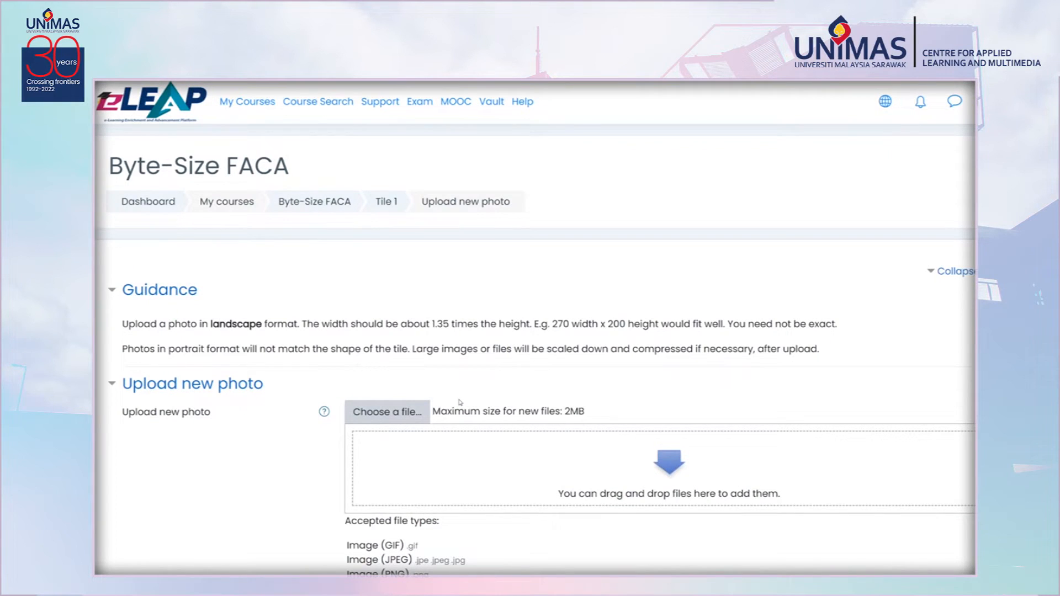
pyautogui.moveTo(328, 466); pyautogui.dragTo(809, 476)
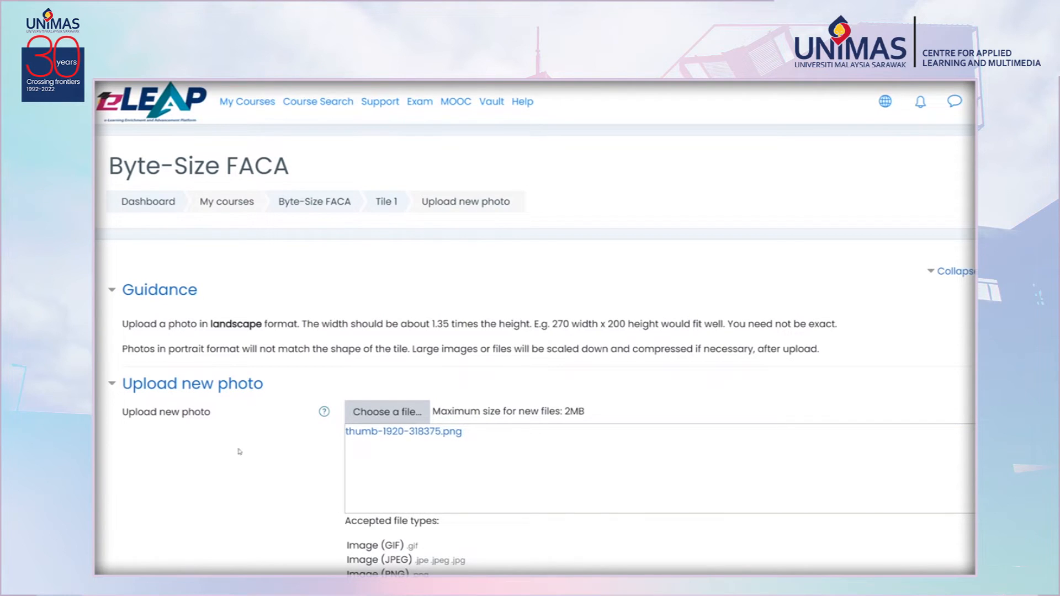
pyautogui.scroll(-3, 227, 448)
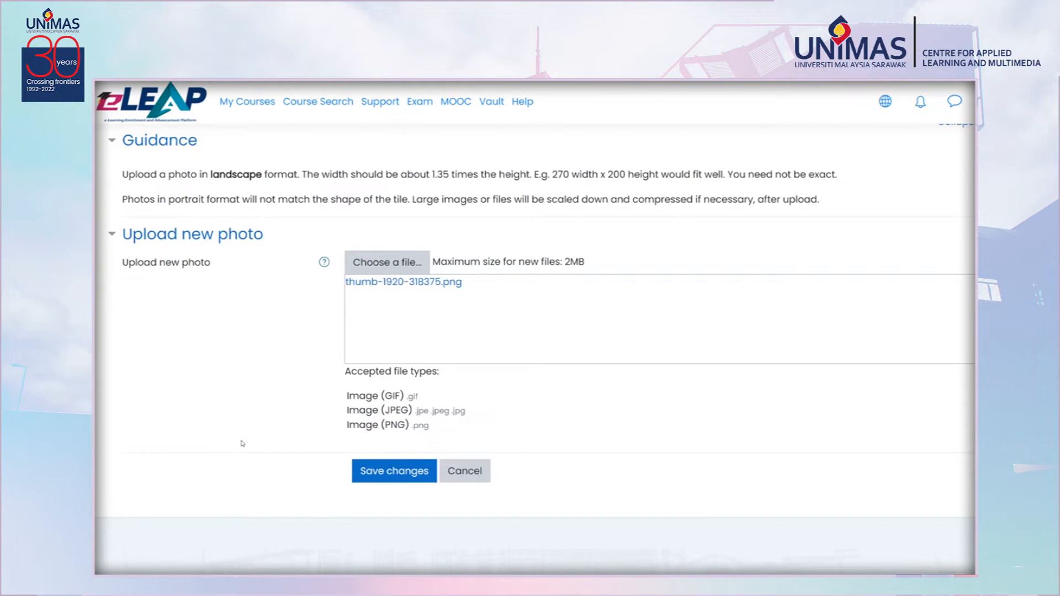
pyautogui.click(378, 471)
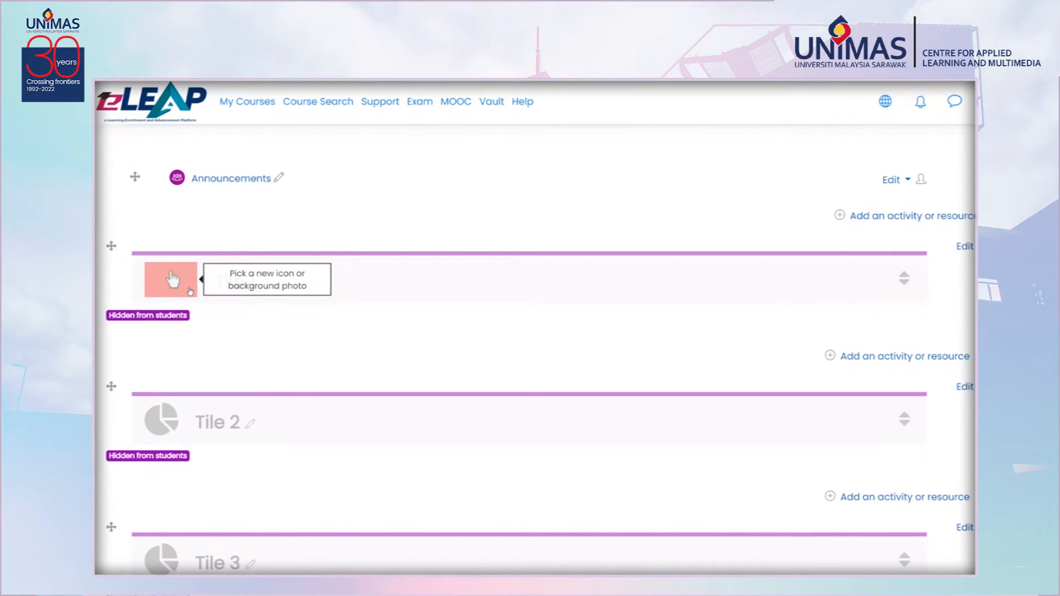
# Make Tile 1 visible to students and turn editing off.
pyautogui.click(967, 246)
pyautogui.click(931, 342)
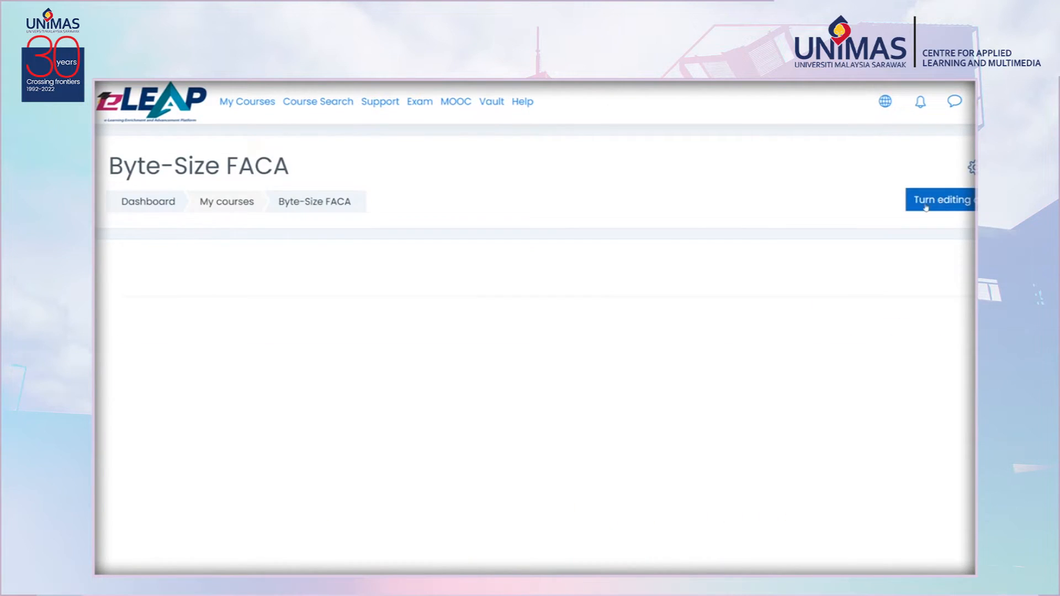
pyautogui.click(928, 206)
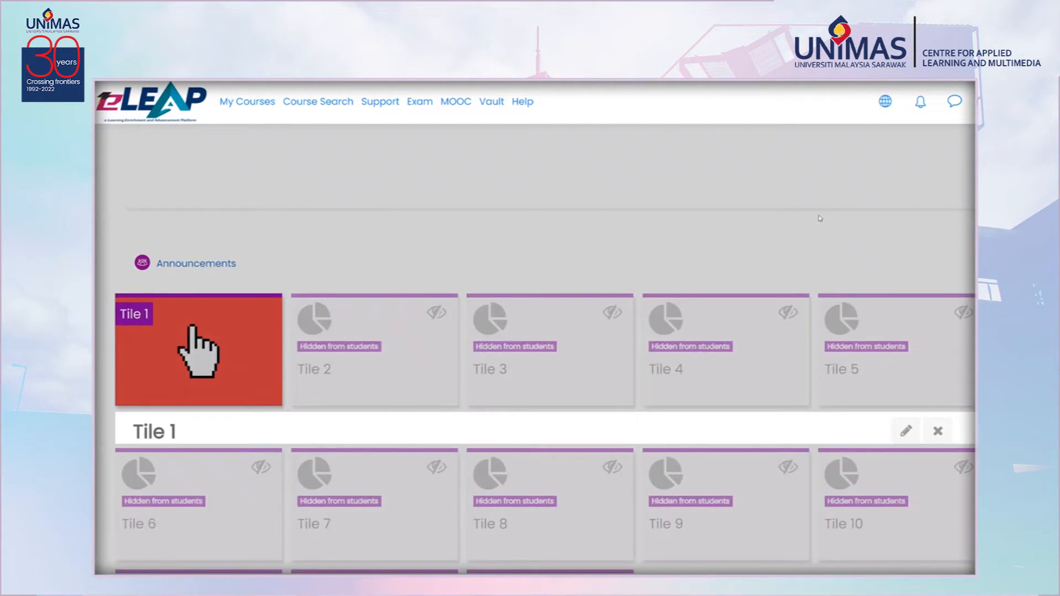
# Preview Tile 1 and the tiles layout beneath the Canva header on the course page.
pyautogui.scroll(10, 196, 355)
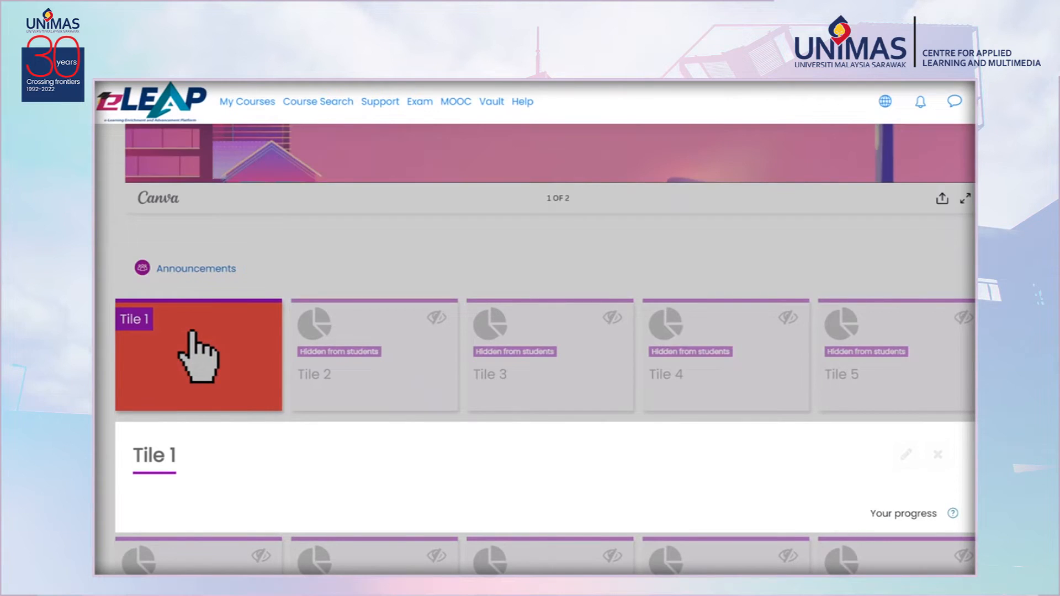
pyautogui.scroll(-10, 198, 348)
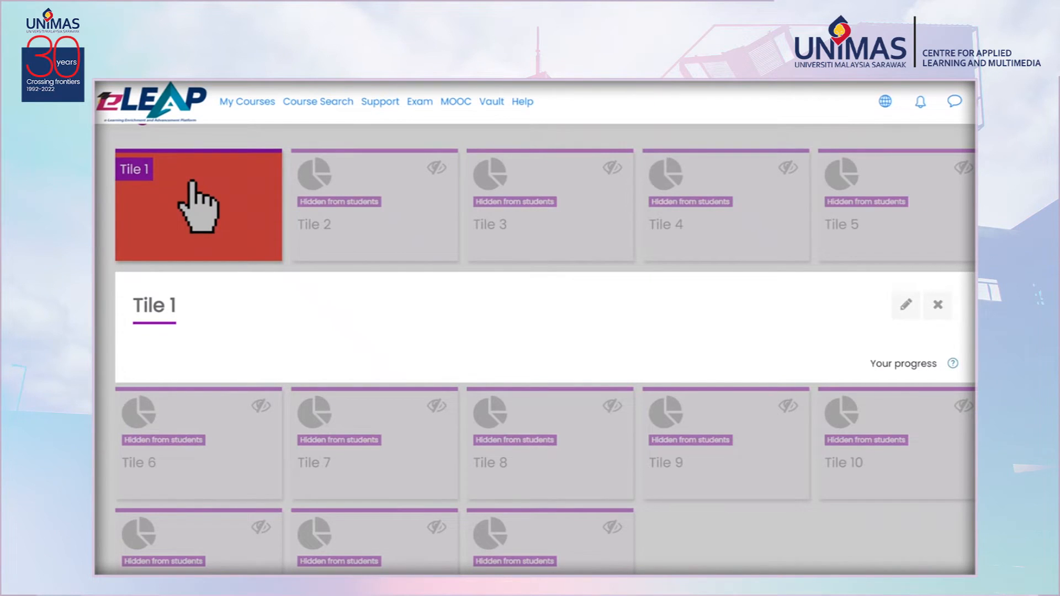
pyautogui.click(197, 207)
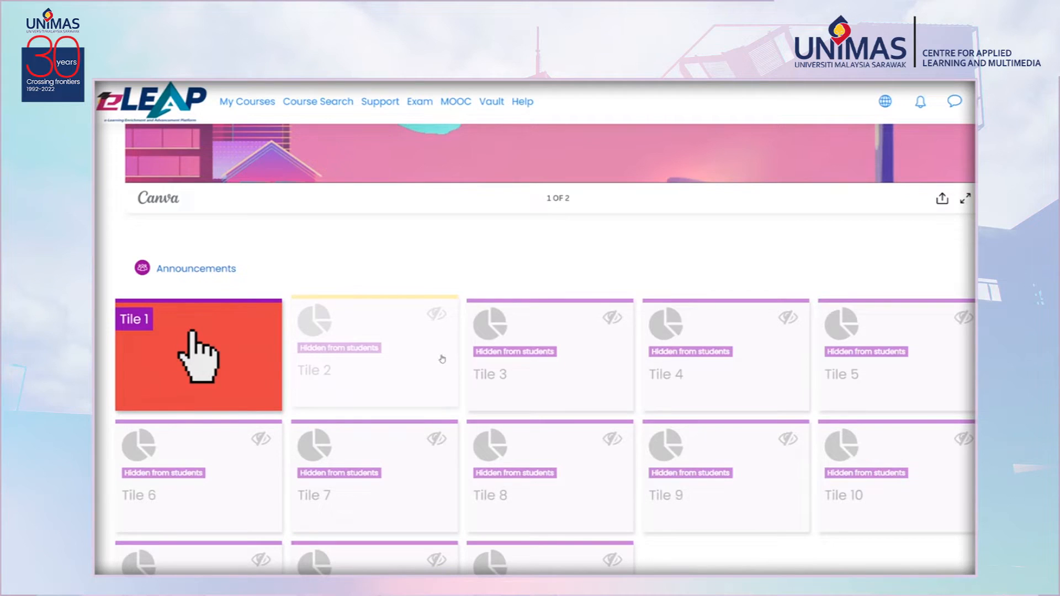
pyautogui.scroll(3, 657, 316)
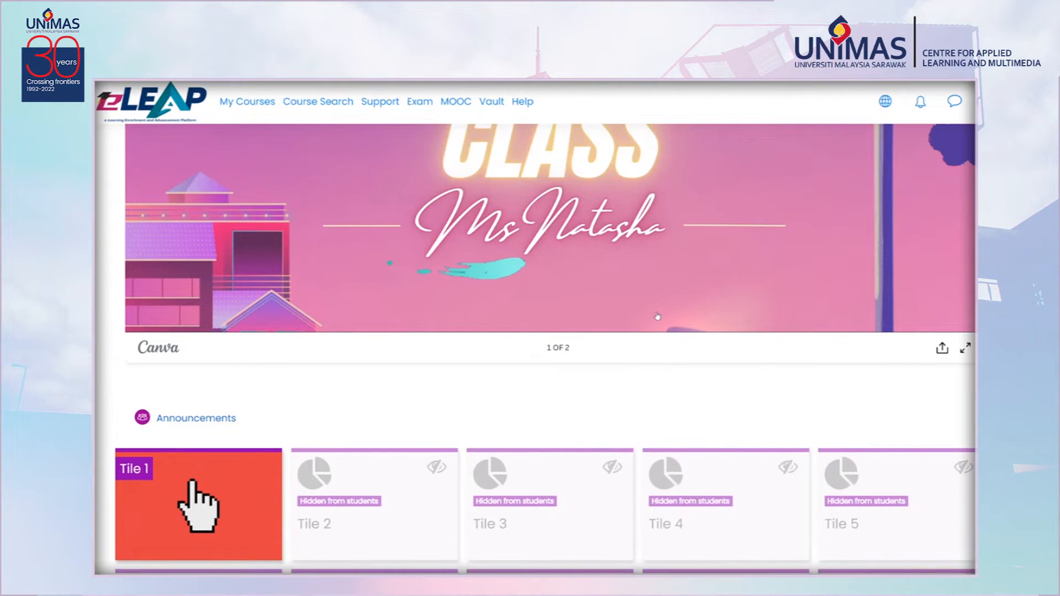
pyautogui.scroll(6, 657, 316)
pyautogui.scroll(2, 657, 316)
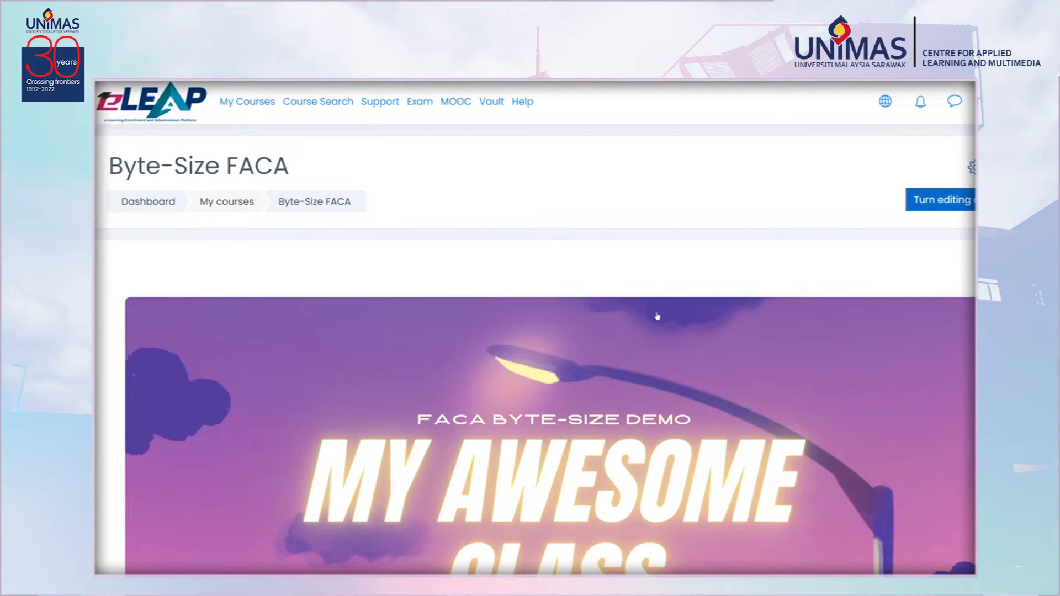
# Open the GKT1063 DIGITAL MEDIA course from My Courses and browse its tiles, opening and closing the THEORY EXAM tile.
pyautogui.click(257, 109)
pyautogui.scroll(-5, 588, 349)
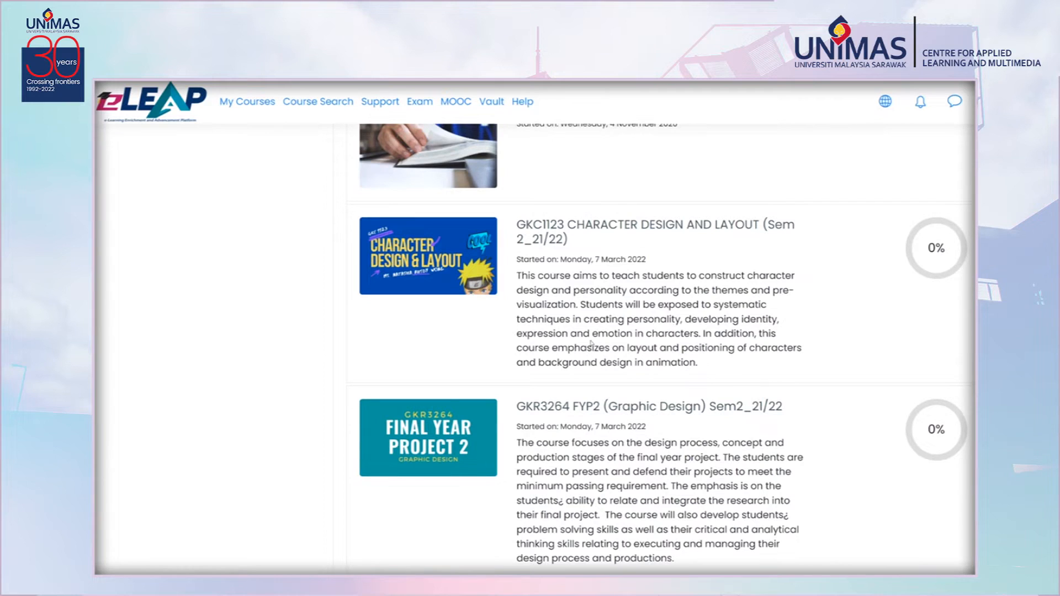
pyautogui.scroll(-5, 589, 347)
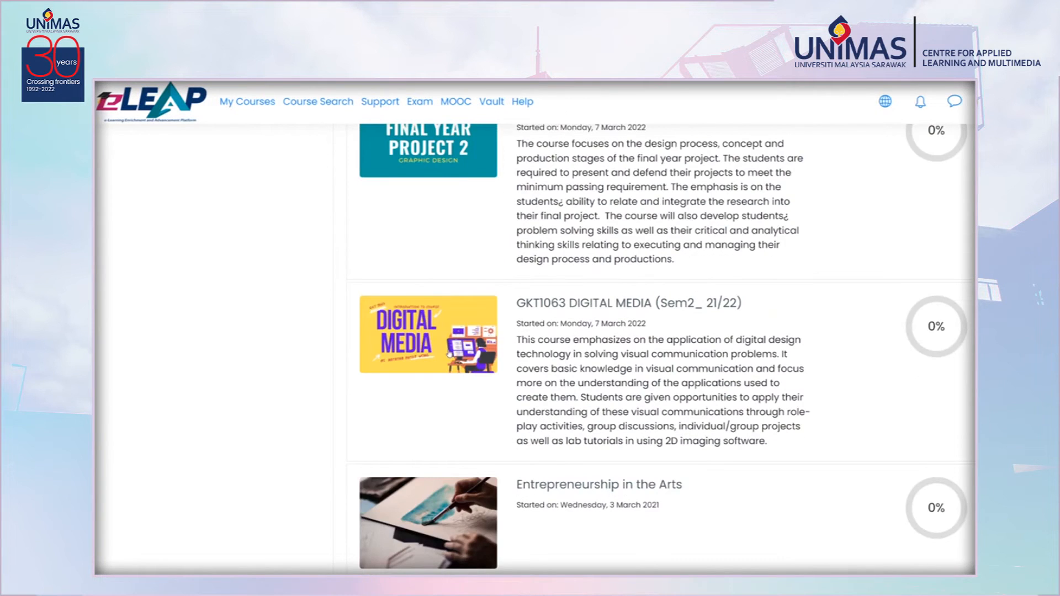
pyautogui.click(448, 353)
pyautogui.scroll(-5, 585, 322)
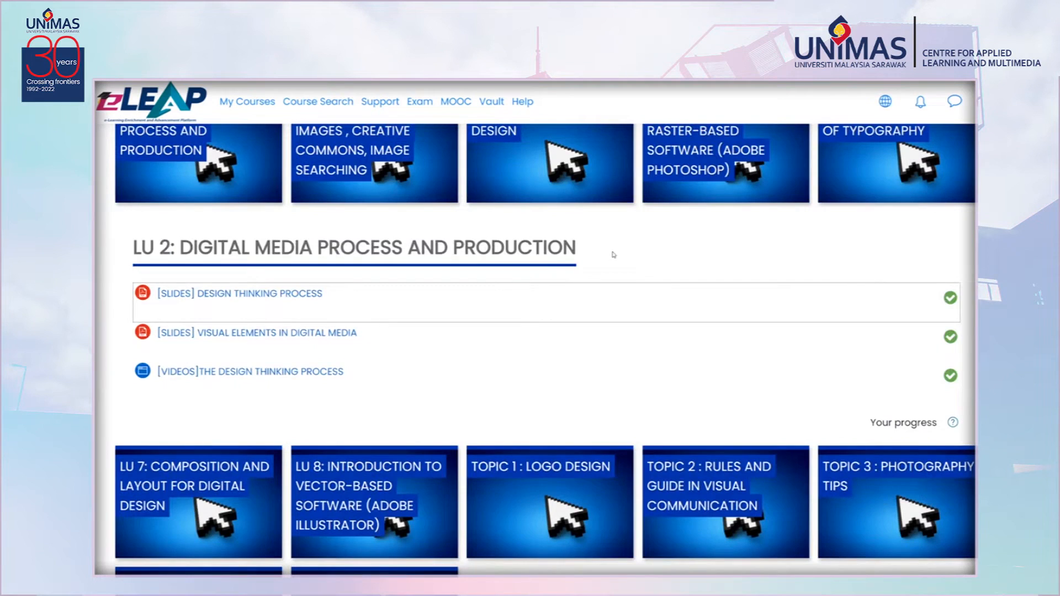
pyautogui.scroll(5, 613, 255)
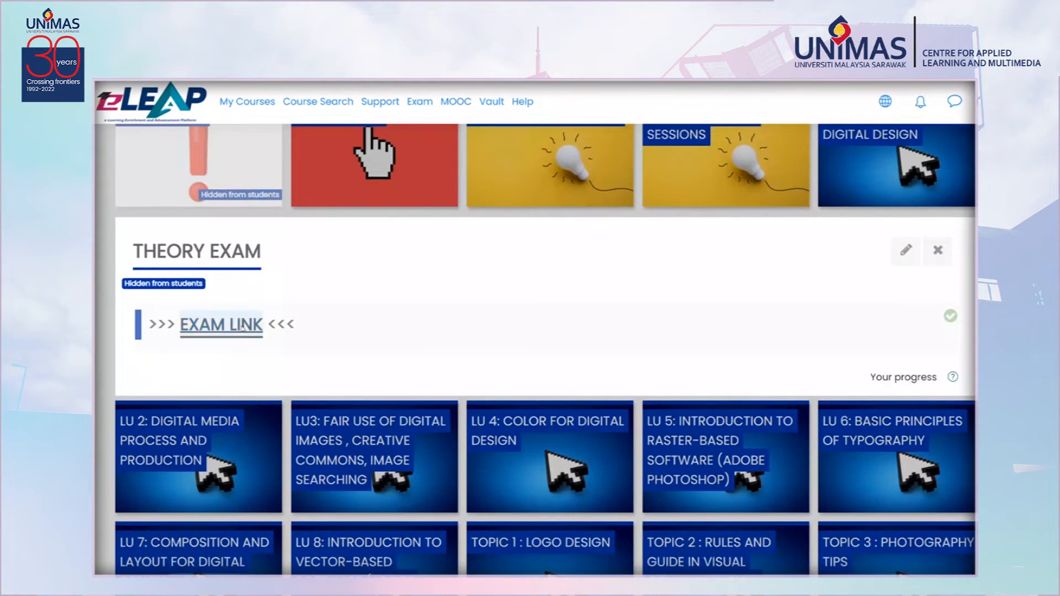
pyautogui.click(242, 328)
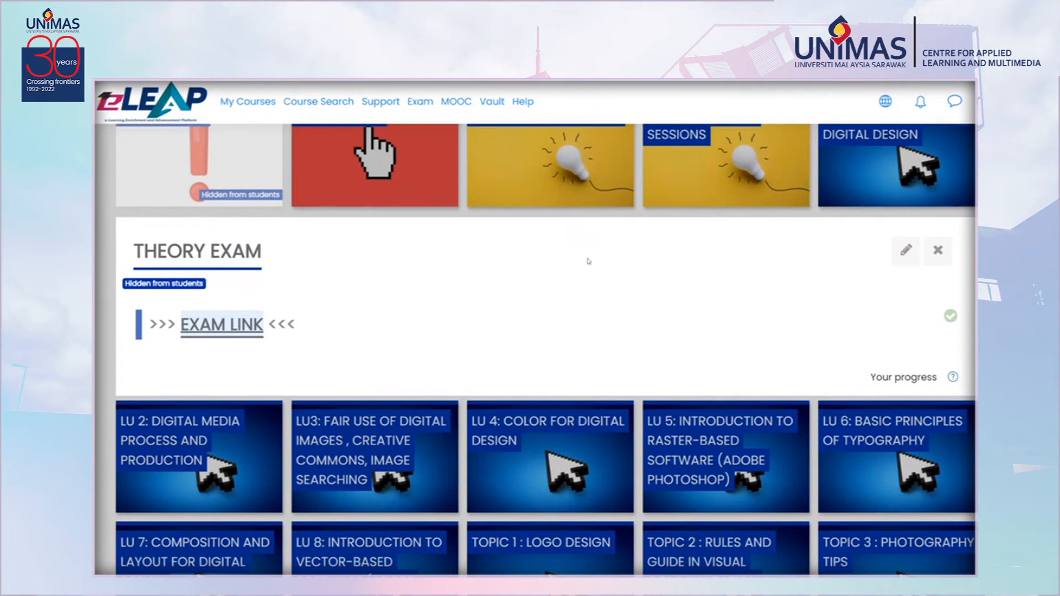
pyautogui.click(938, 250)
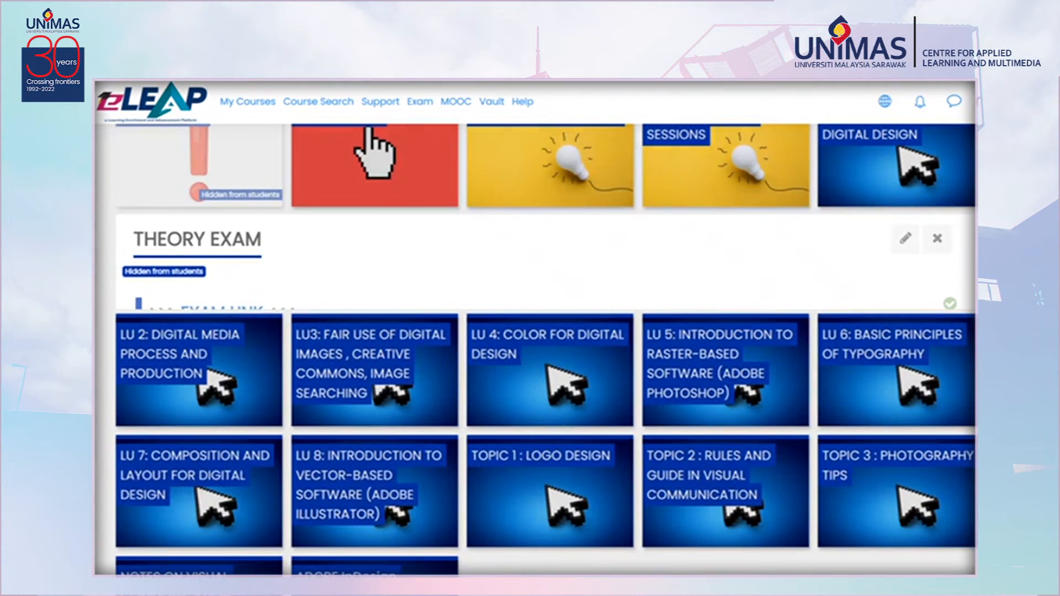
pyautogui.scroll(5, 933, 251)
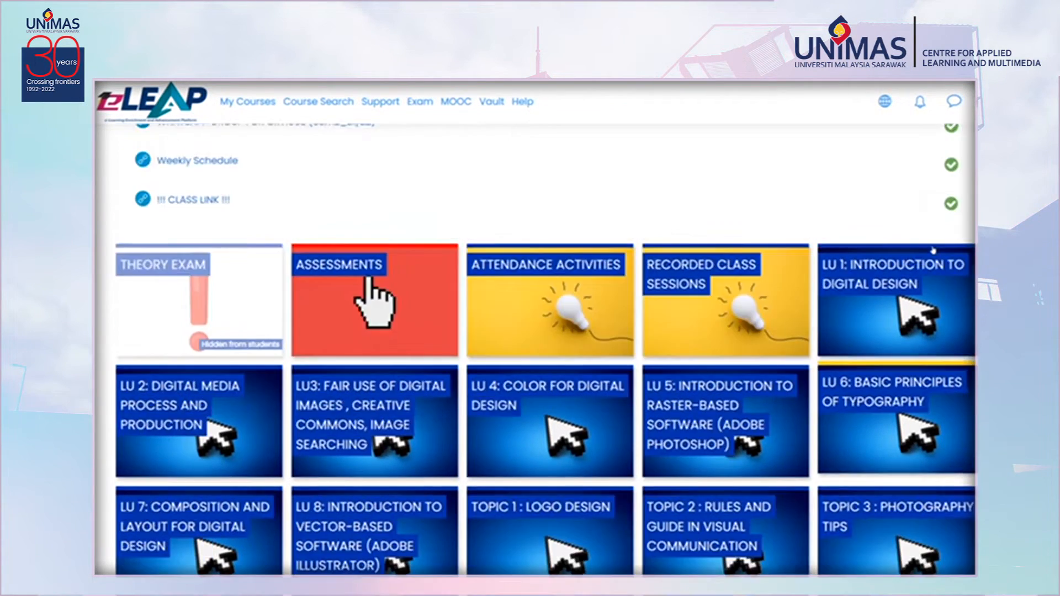
pyautogui.scroll(4, 926, 250)
pyautogui.scroll(4, 927, 251)
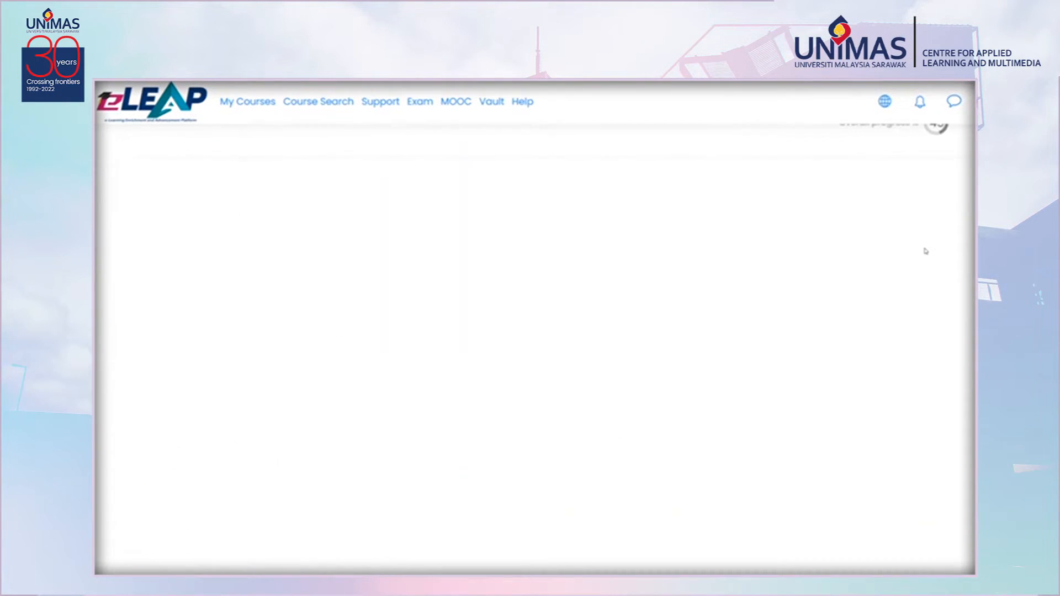
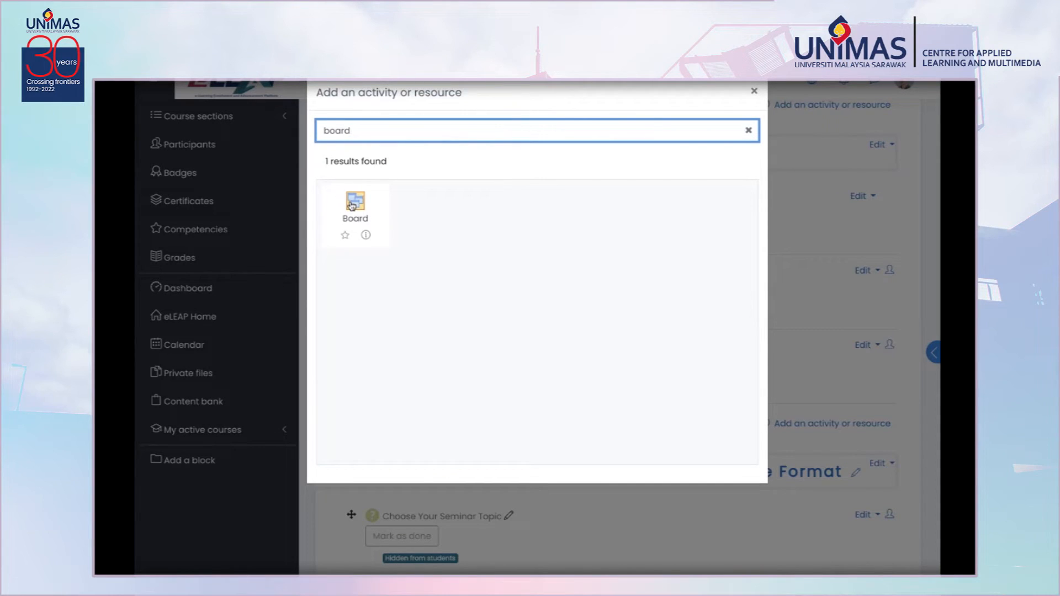
# Close the activity chooser and open the (Testing) Welcome to the Course board activity.
pyautogui.click(754, 91)
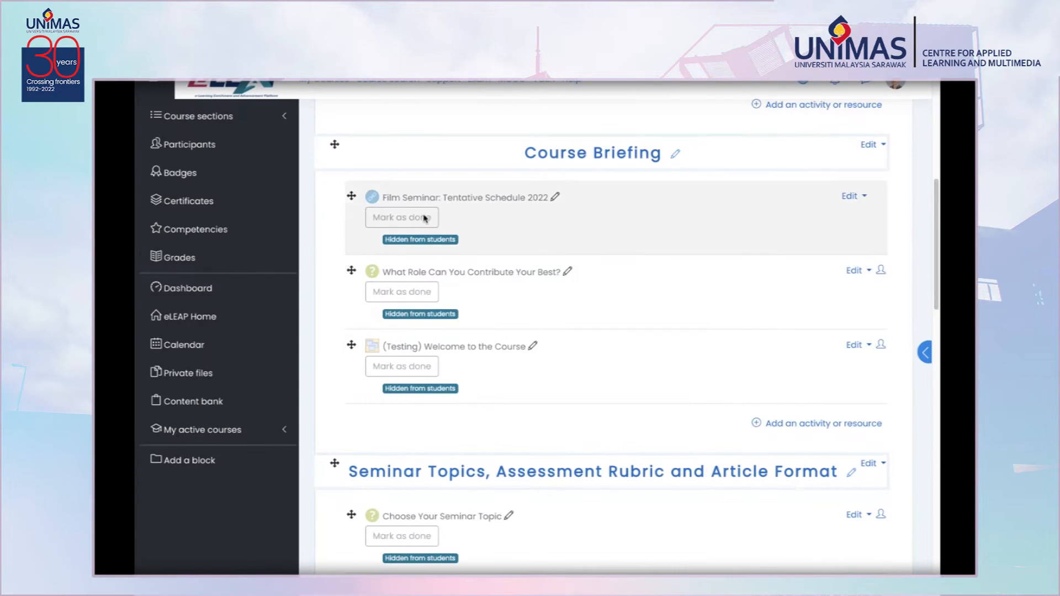
pyautogui.click(450, 347)
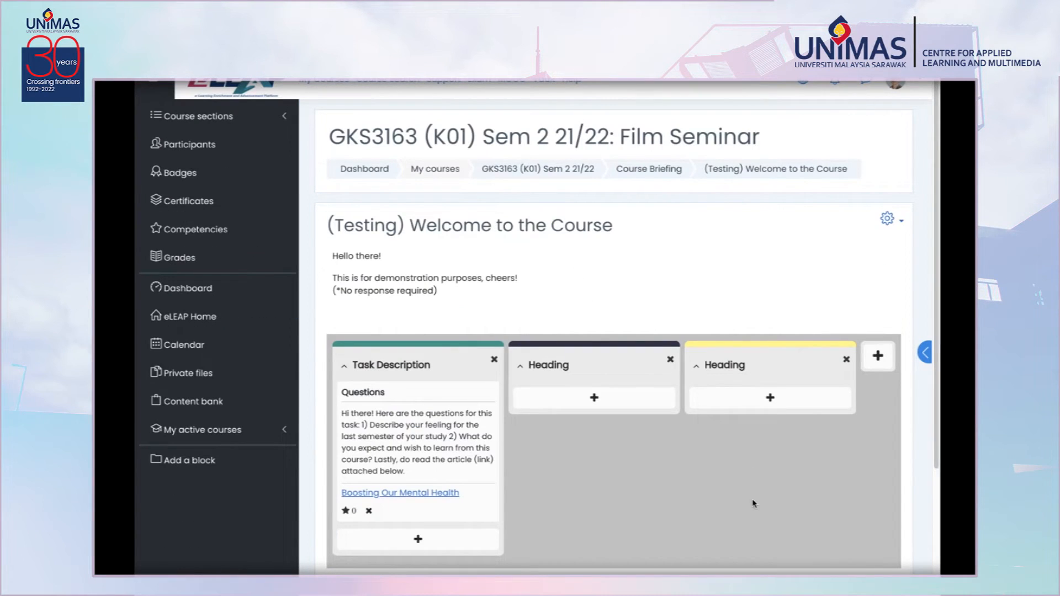
pyautogui.scroll(-1, 754, 503)
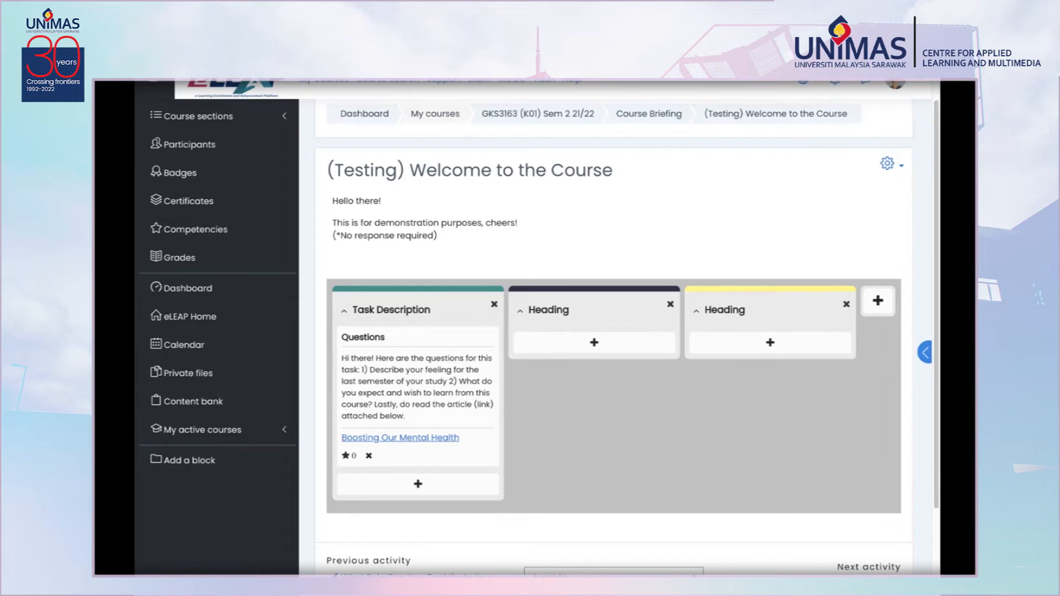
# Open the board activity's edit settings and consult the HTML color codes picker page.
pyautogui.click(892, 166)
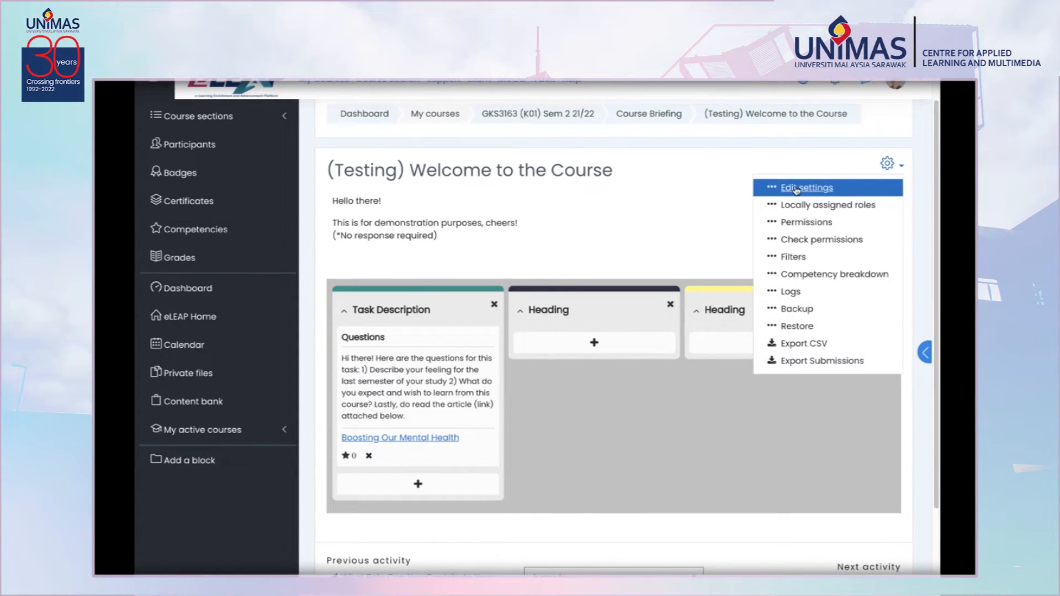
pyautogui.click(796, 188)
pyautogui.scroll(-1, 362, 398)
pyautogui.click(374, 521)
pyautogui.scroll(-3, 409, 429)
pyautogui.click(478, 363)
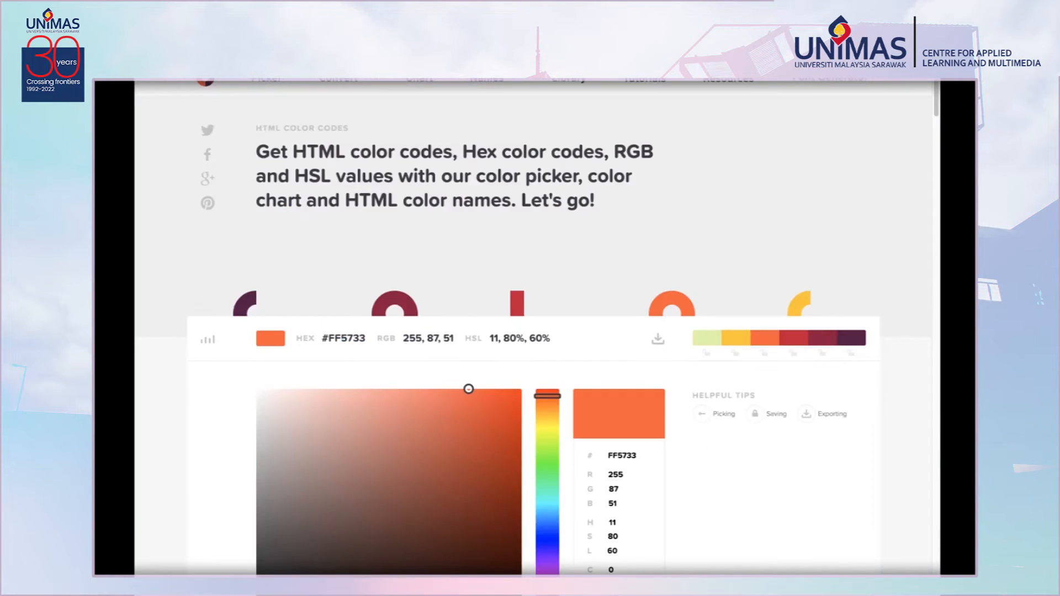
pyautogui.scroll(-1, 446, 151)
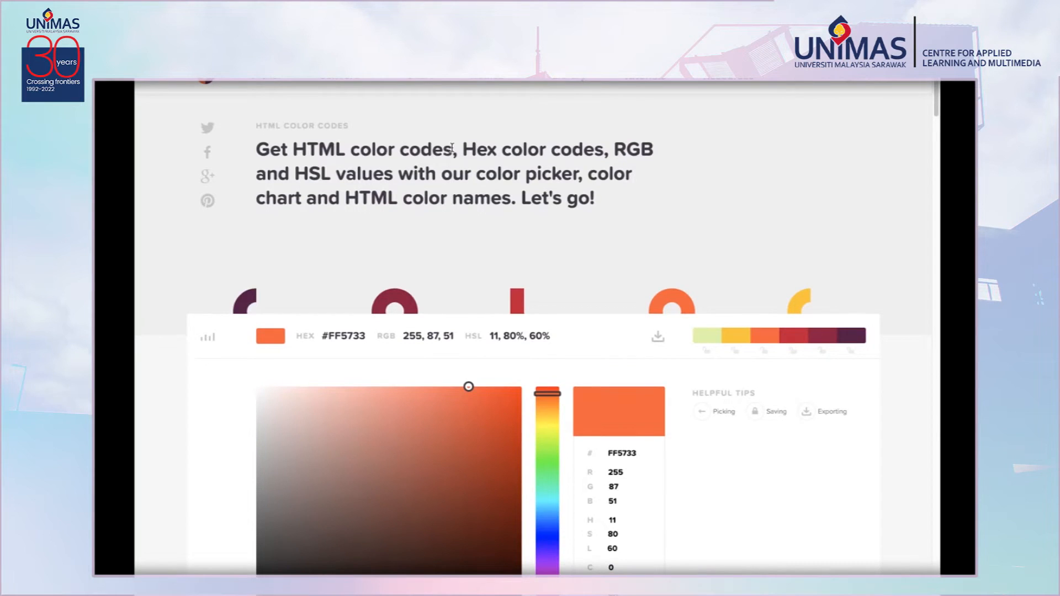
pyautogui.moveTo(451, 148); pyautogui.dragTo(292, 149)
pyautogui.scroll(-8, 491, 461)
pyautogui.scroll(-5, 488, 461)
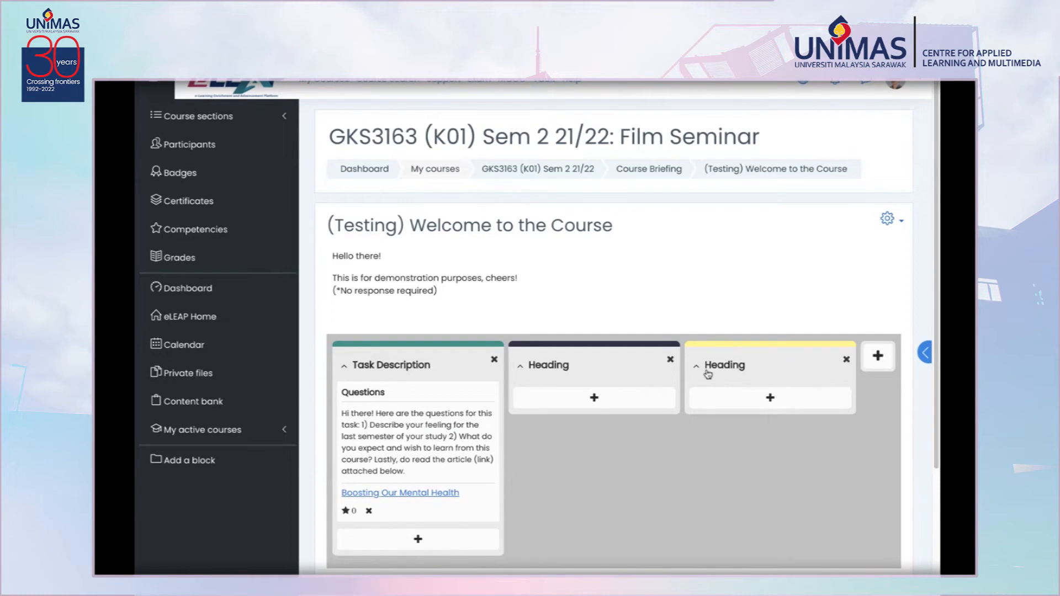
# Open a new post form in the third Heading column and cancel it.
pyautogui.click(769, 398)
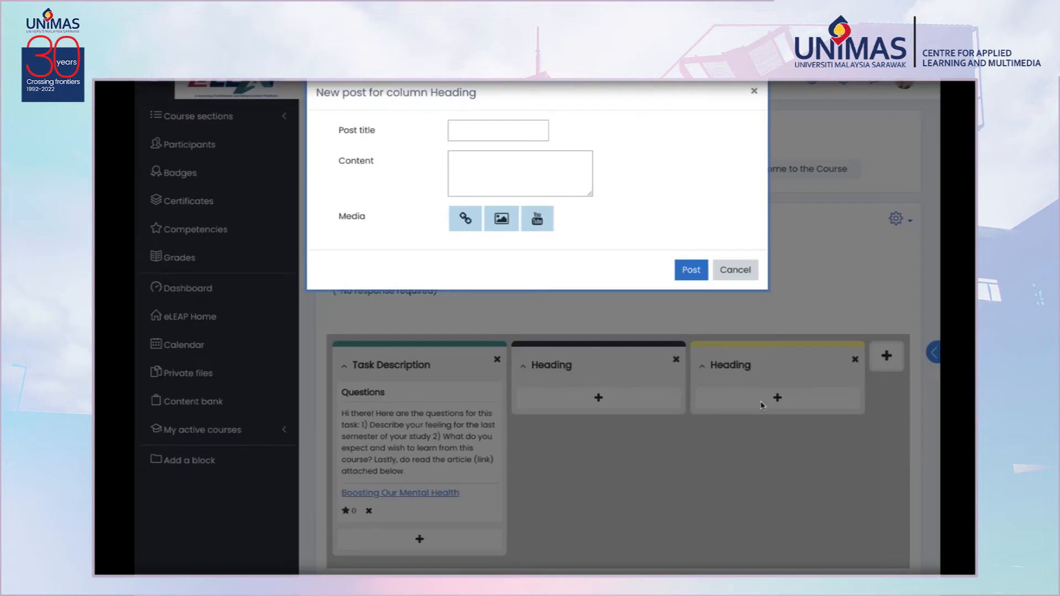
pyautogui.click(742, 268)
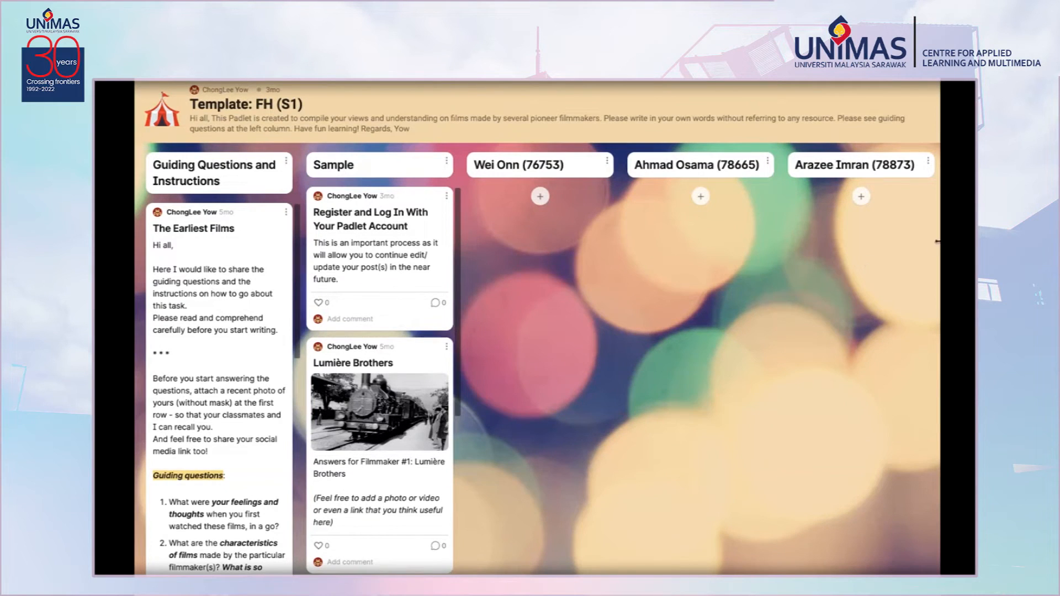
# Browse the student columns of the Template: FH (S1) Padlet and open and close its remake panel.
pyautogui.moveTo(940, 234); pyautogui.dragTo(971, 234)
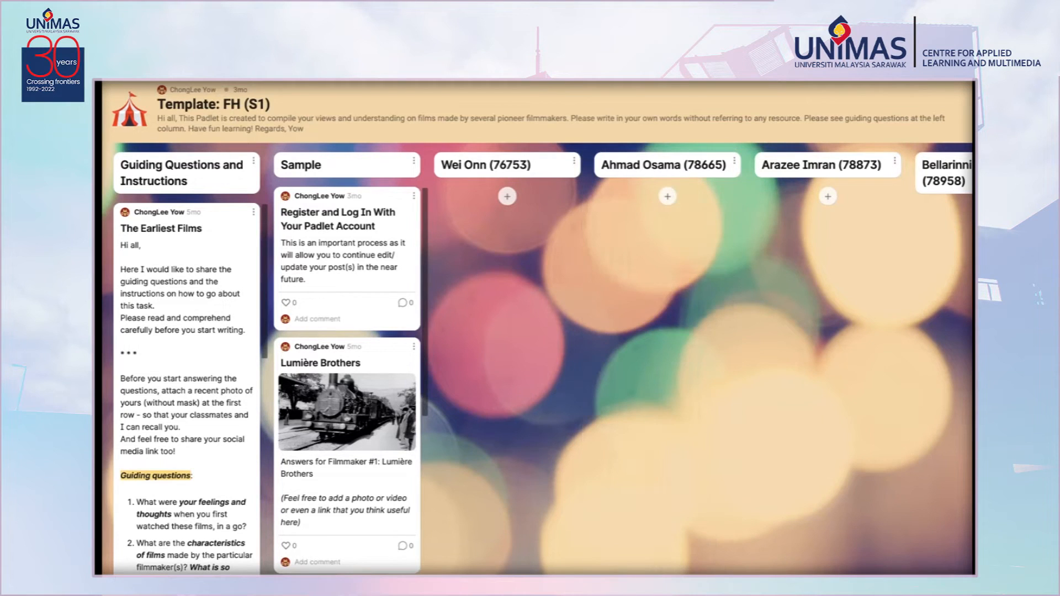
pyautogui.hscroll(20, 535, 359)
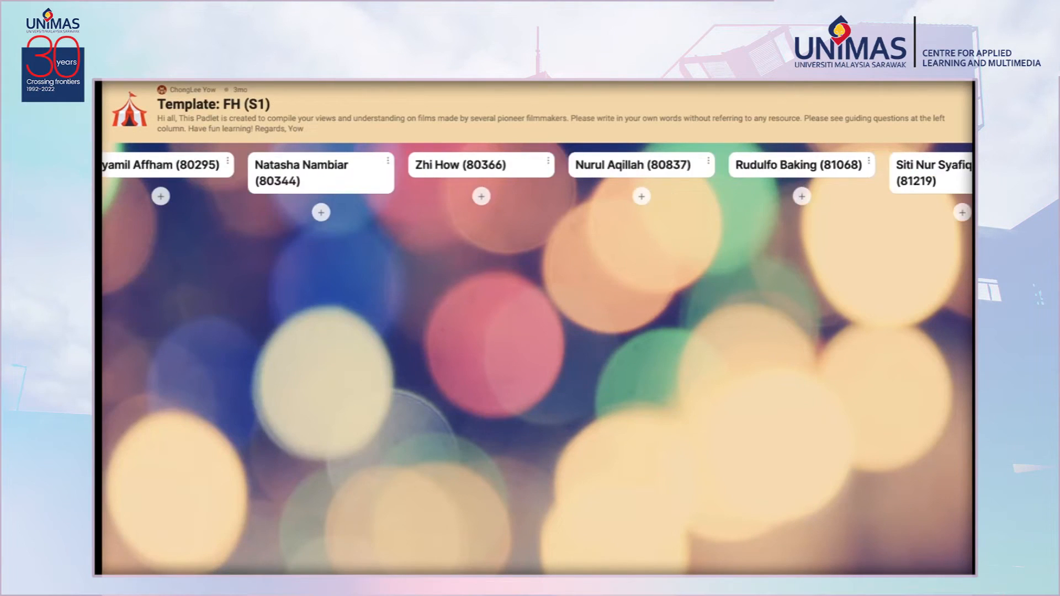
pyautogui.hscroll(5, 534, 359)
pyautogui.hscroll(-20, 535, 359)
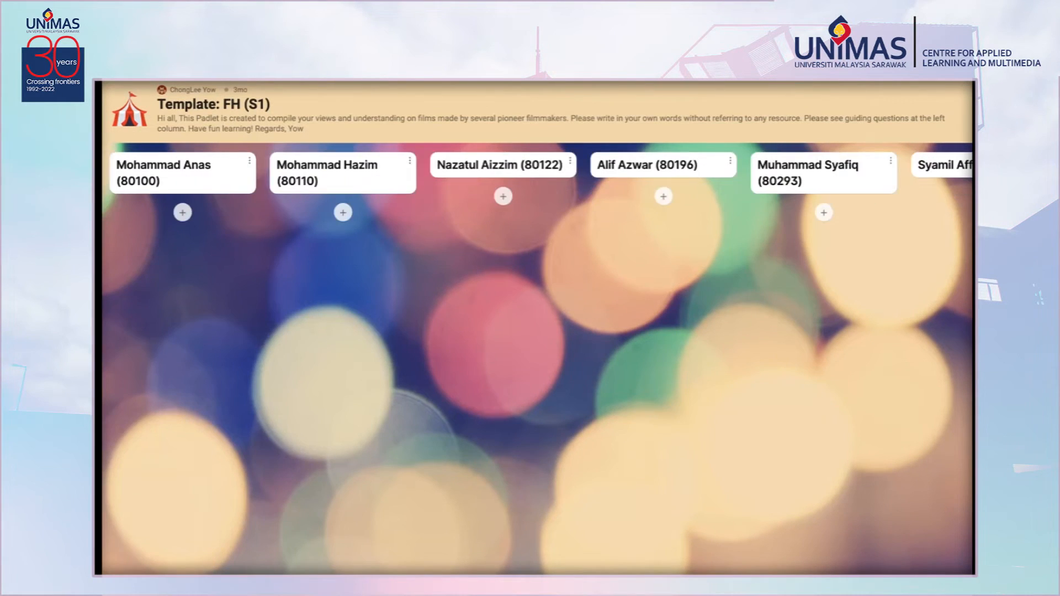
pyautogui.hscroll(-5, 562, 302)
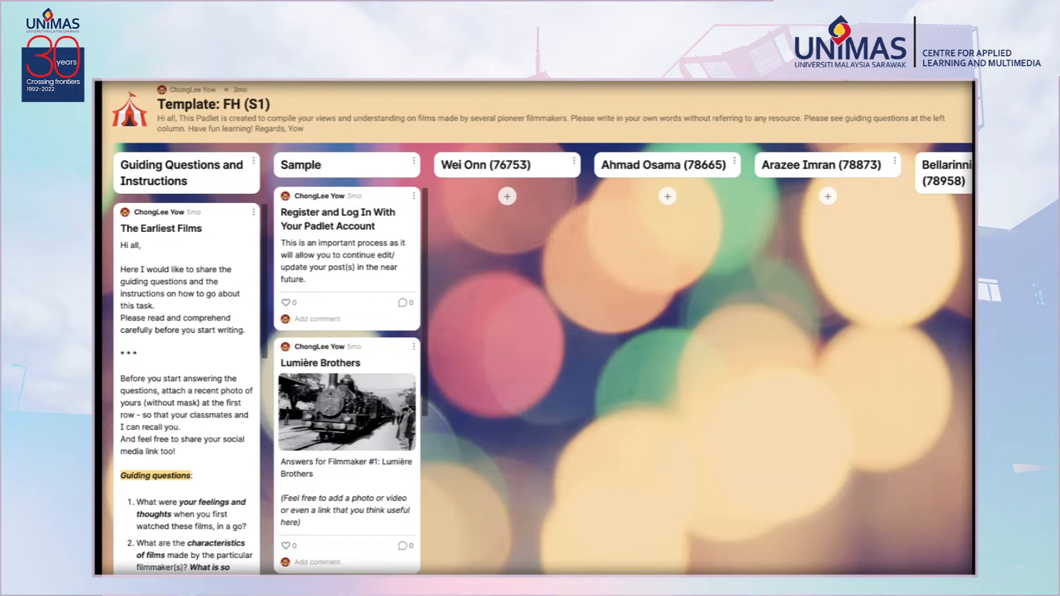
pyautogui.click(851, 77)
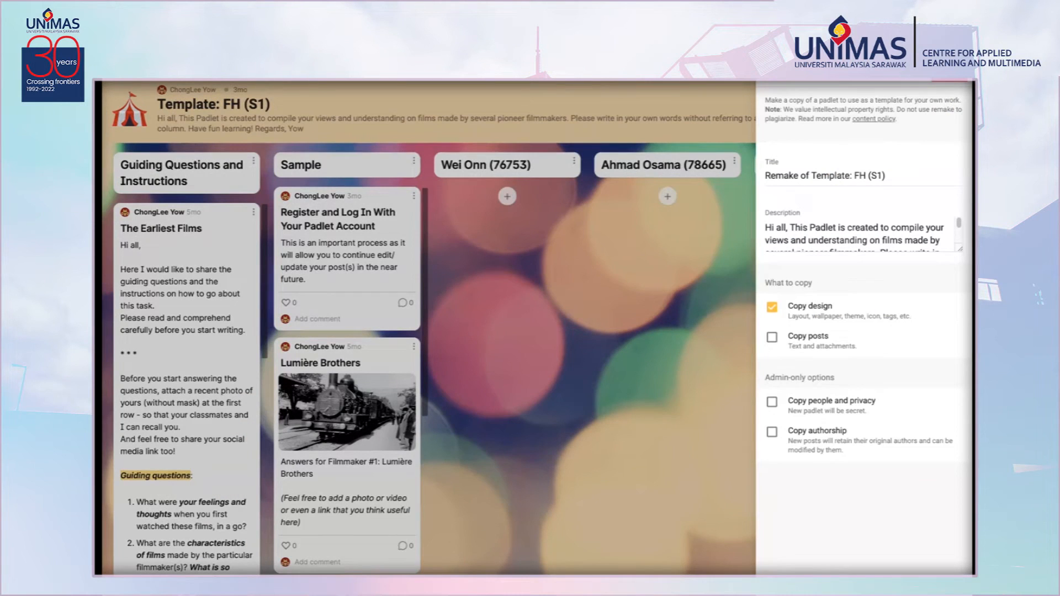
pyautogui.click(772, 74)
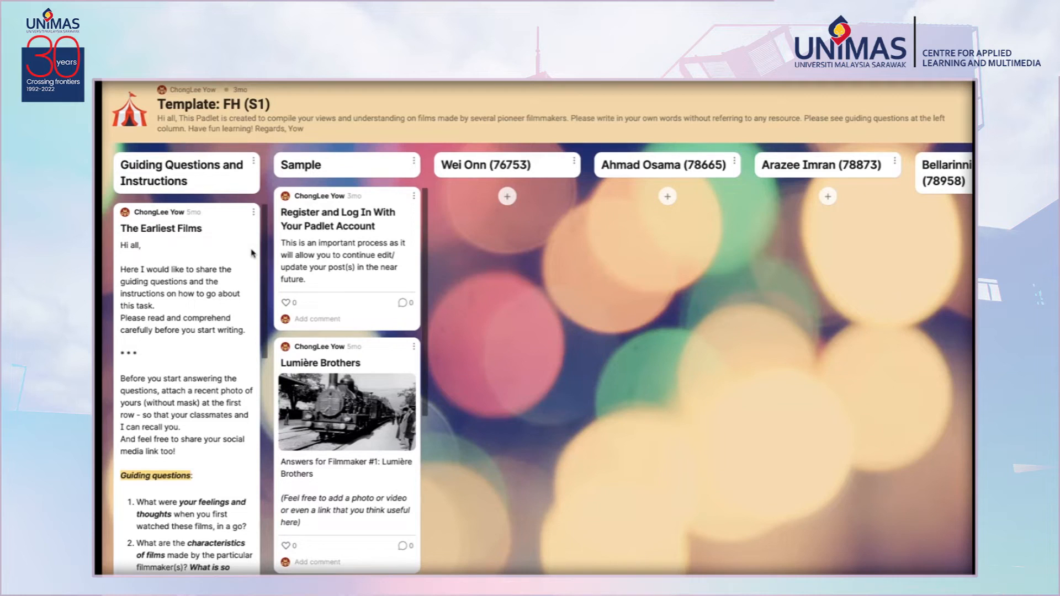
# Read the instructions in the Padlet's Guiding Questions and Instructions column.
pyautogui.scroll(-3, 252, 253)
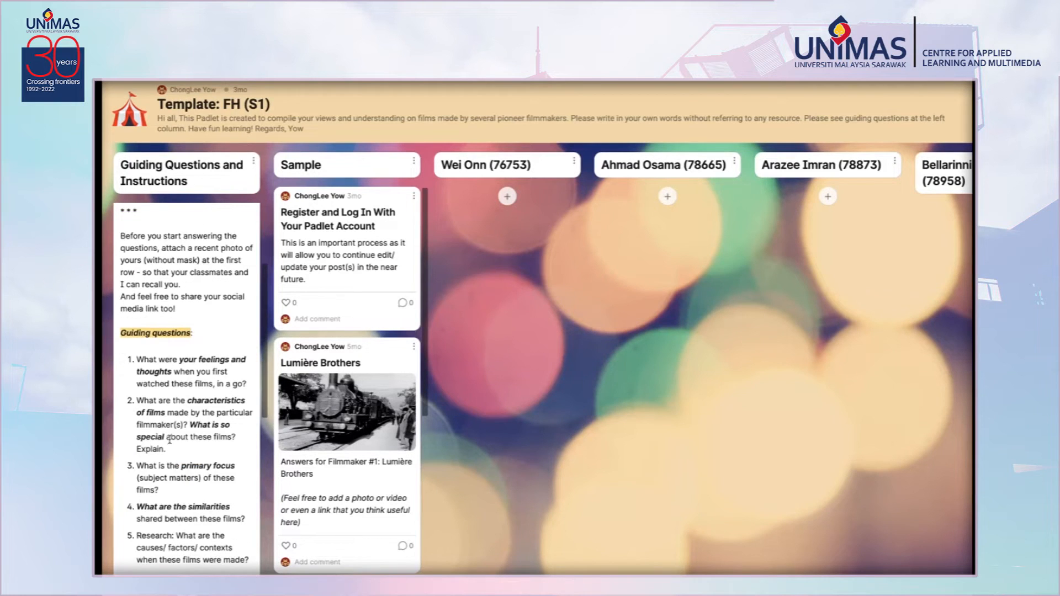
pyautogui.scroll(-1, 166, 381)
pyautogui.scroll(5, 171, 372)
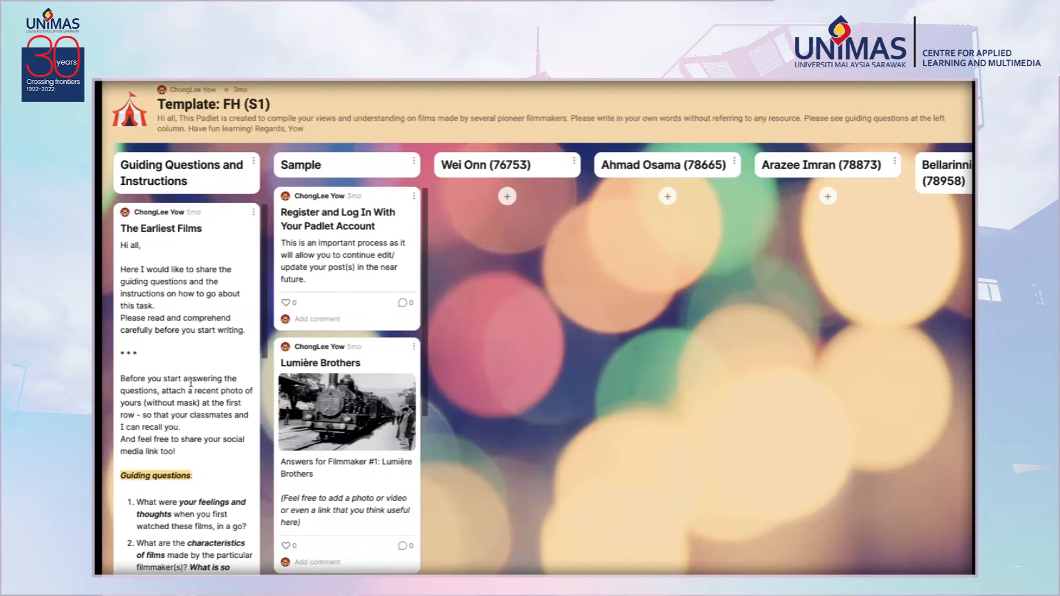
pyautogui.scroll(-5, 191, 384)
pyautogui.scroll(2, 196, 398)
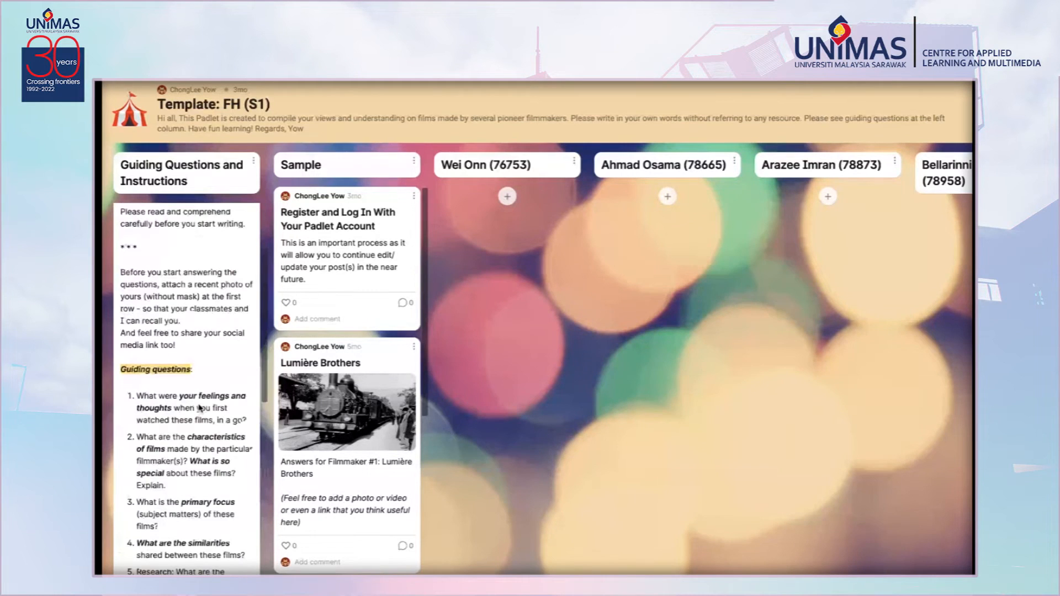
pyautogui.scroll(2, 200, 409)
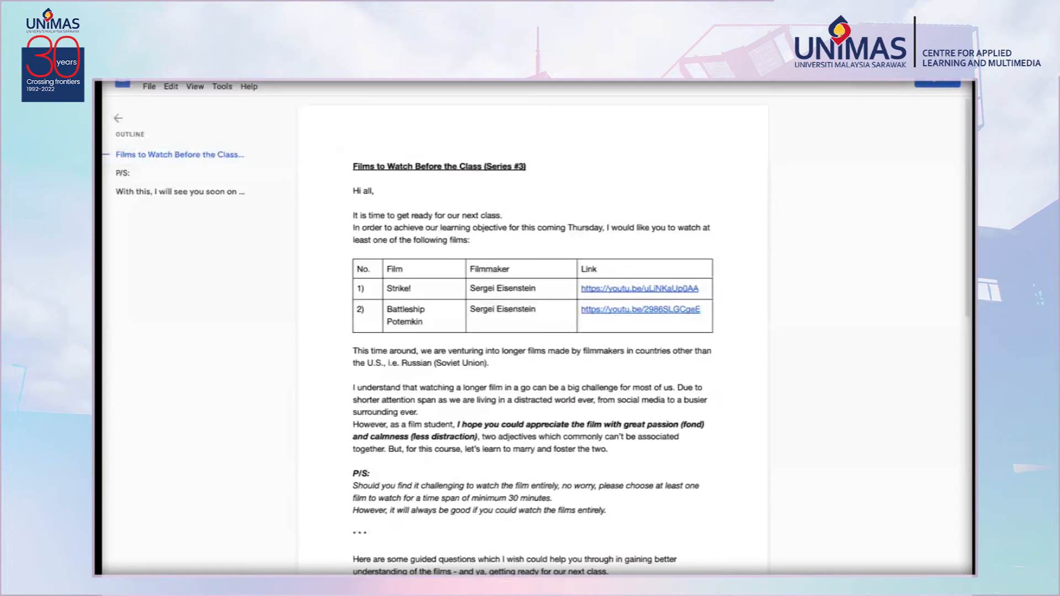
# Read the Films to Watch Before the Class (Series #3) document and select its guided questions.
pyautogui.scroll(-1, 555, 380)
pyautogui.moveTo(580, 272)
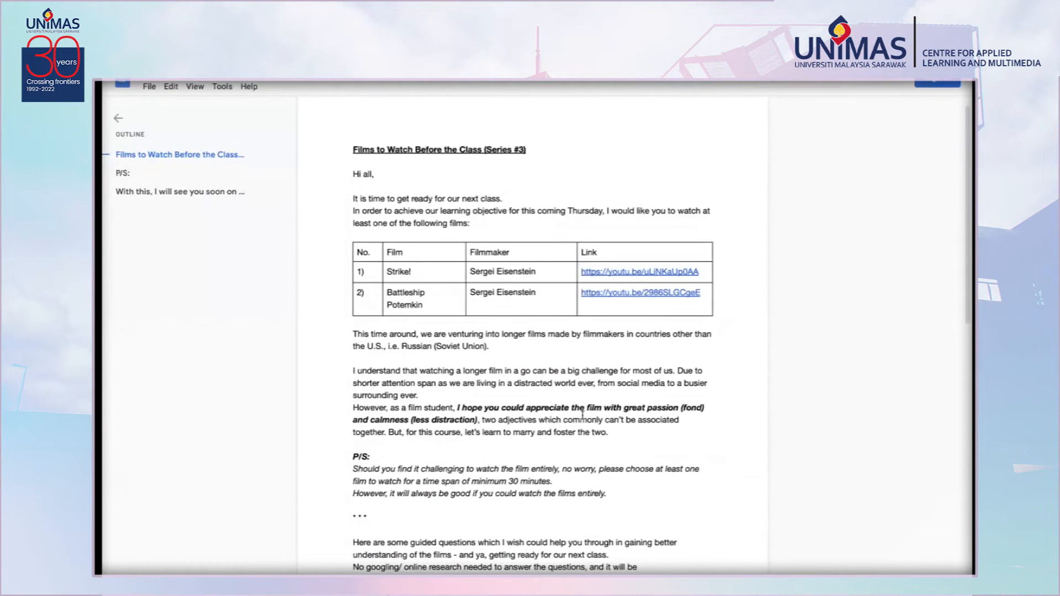
pyautogui.scroll(-5, 583, 414)
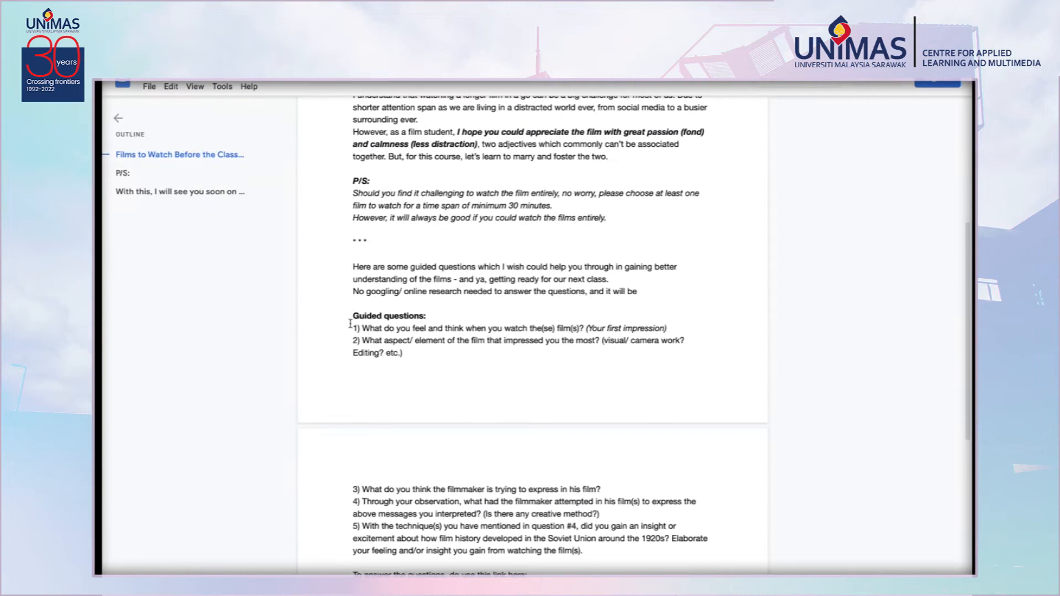
pyautogui.moveTo(351, 315); pyautogui.dragTo(611, 560)
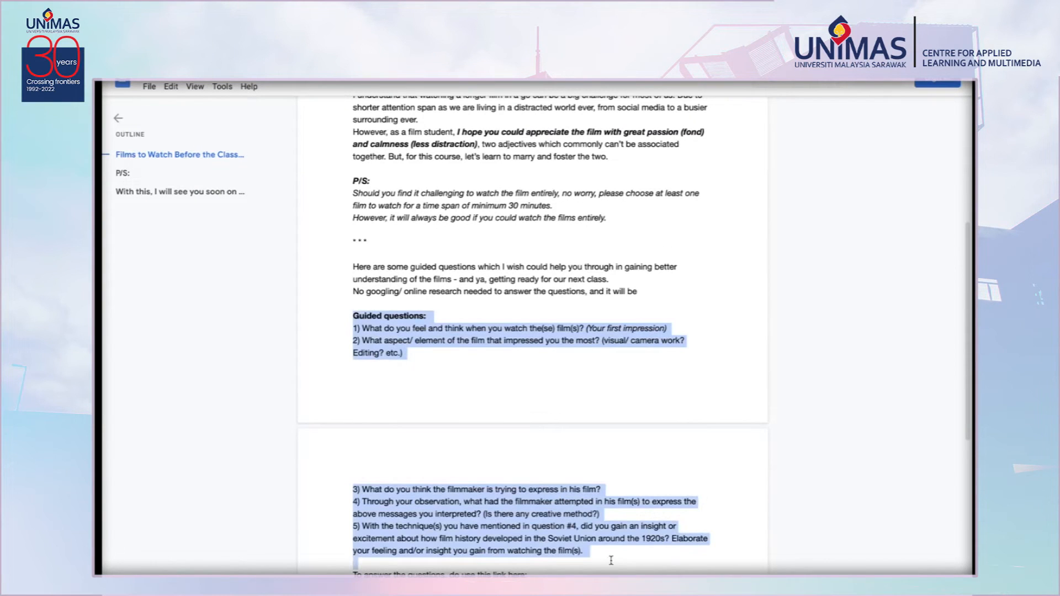
pyautogui.scroll(-2, 604, 545)
pyautogui.moveTo(530, 503); pyautogui.dragTo(339, 511)
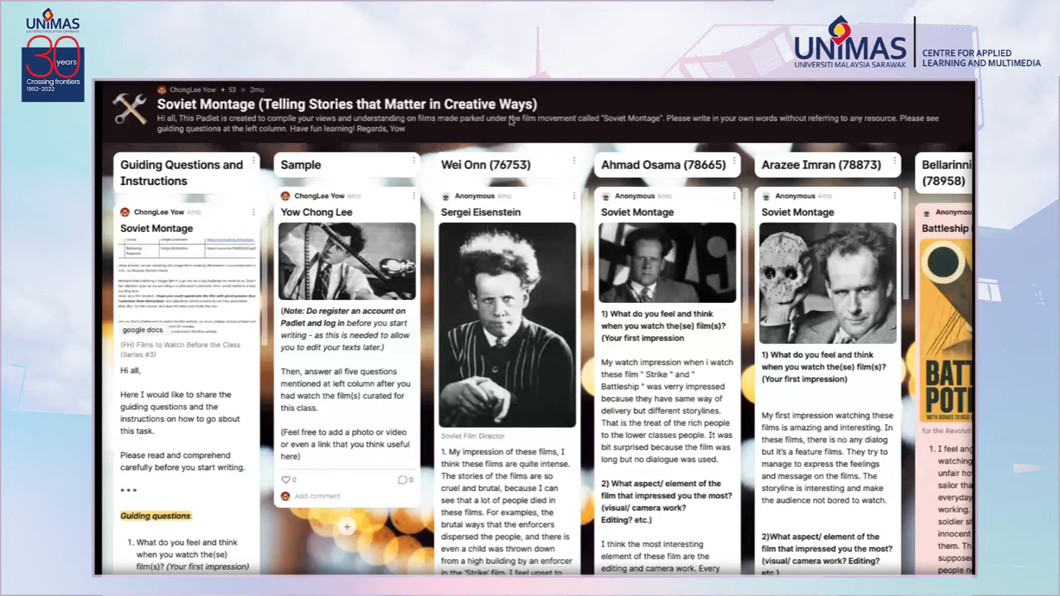
# Open the linked Google Docs post in the Soviet Montage Padlet and read the guiding questions column.
pyautogui.click(200, 273)
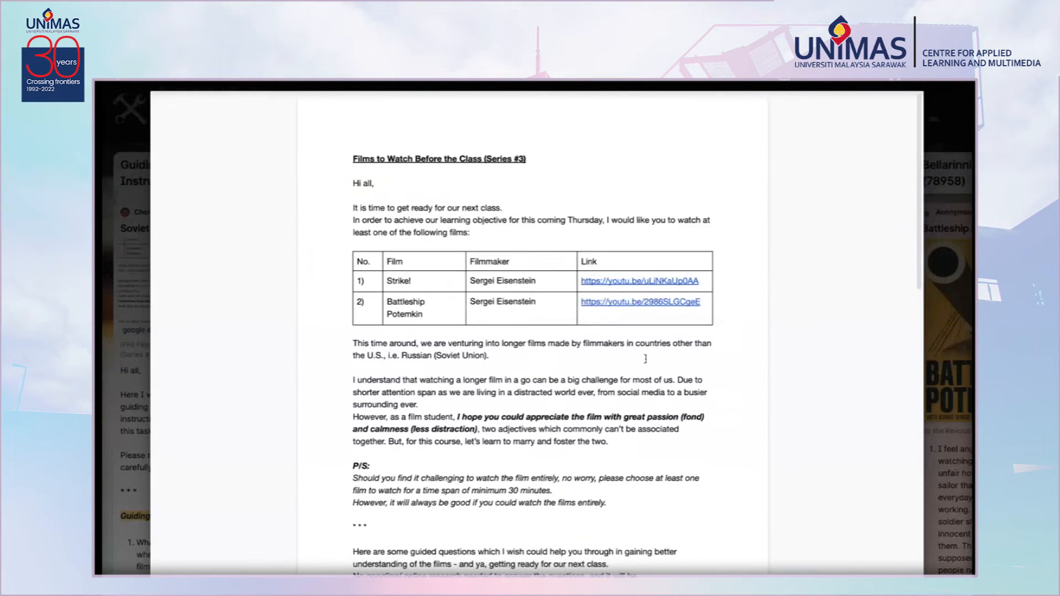
pyautogui.scroll(-5, 911, 121)
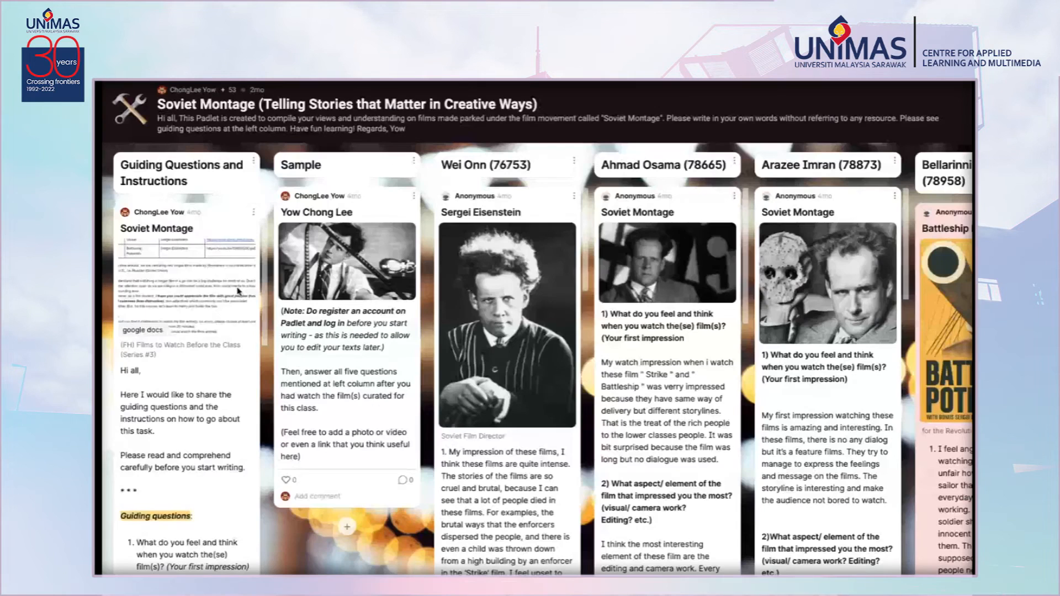
pyautogui.scroll(-2, 184, 354)
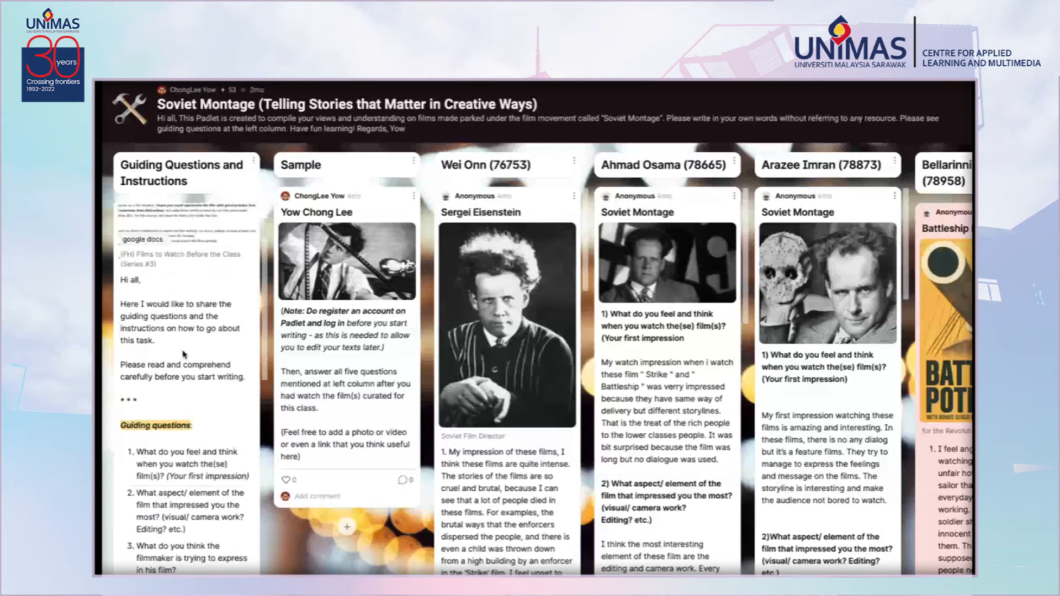
pyautogui.scroll(-10, 183, 355)
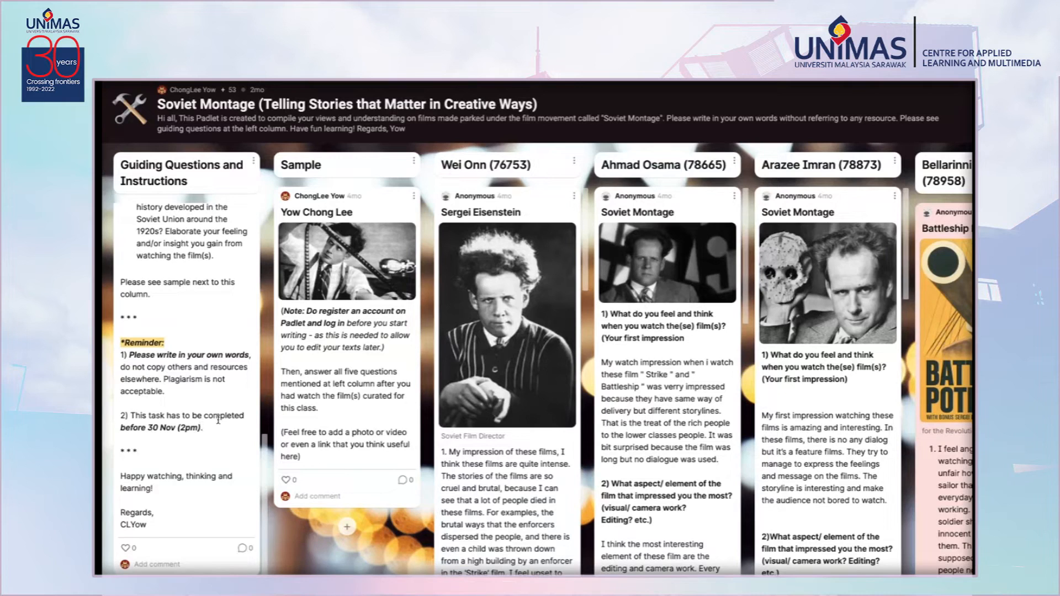
pyautogui.moveTo(217, 418); pyautogui.dragTo(219, 420)
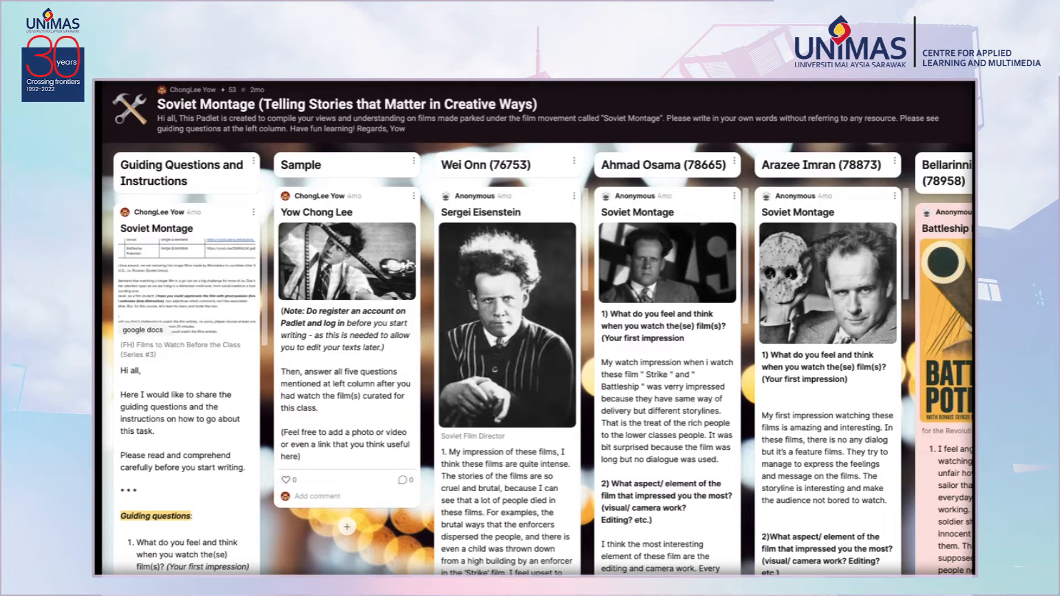
# Browse the students' response columns across the Soviet Montage Padlet.
pyautogui.hscroll(8, 539, 365)
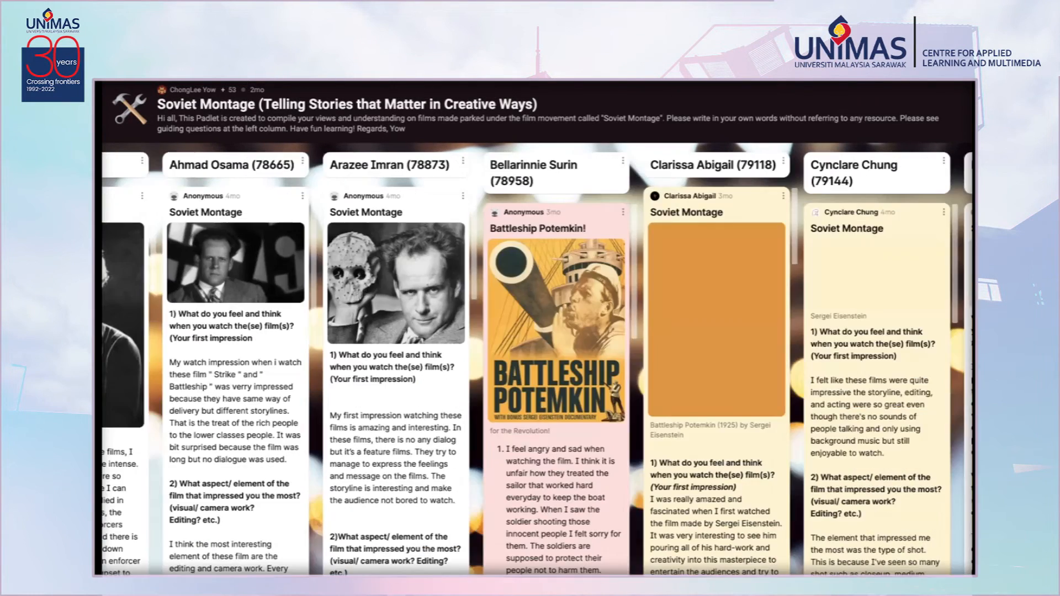
pyautogui.hscroll(20, 539, 365)
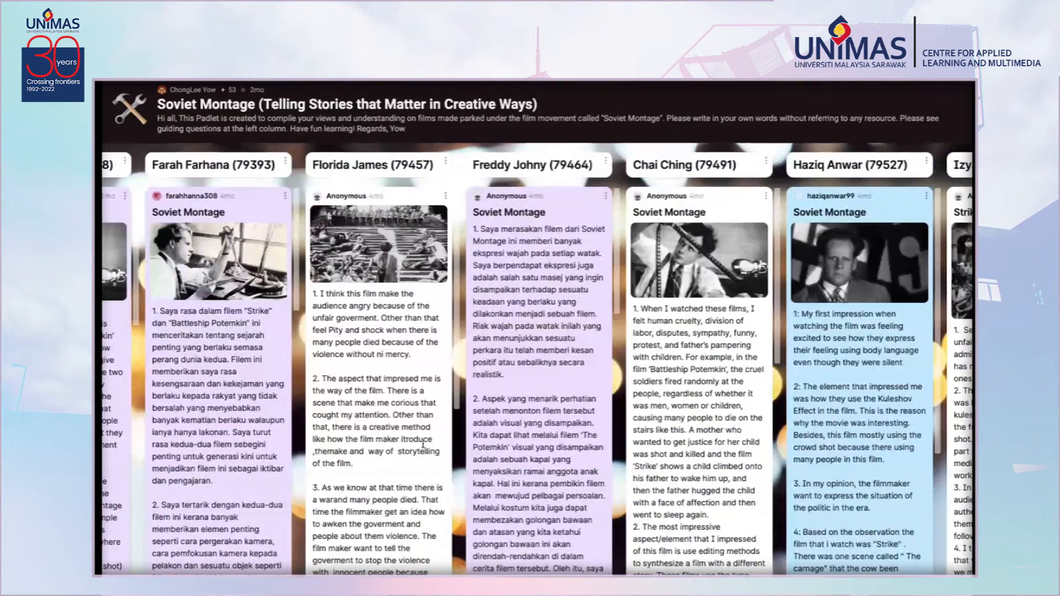
pyautogui.hscroll(8, 538, 365)
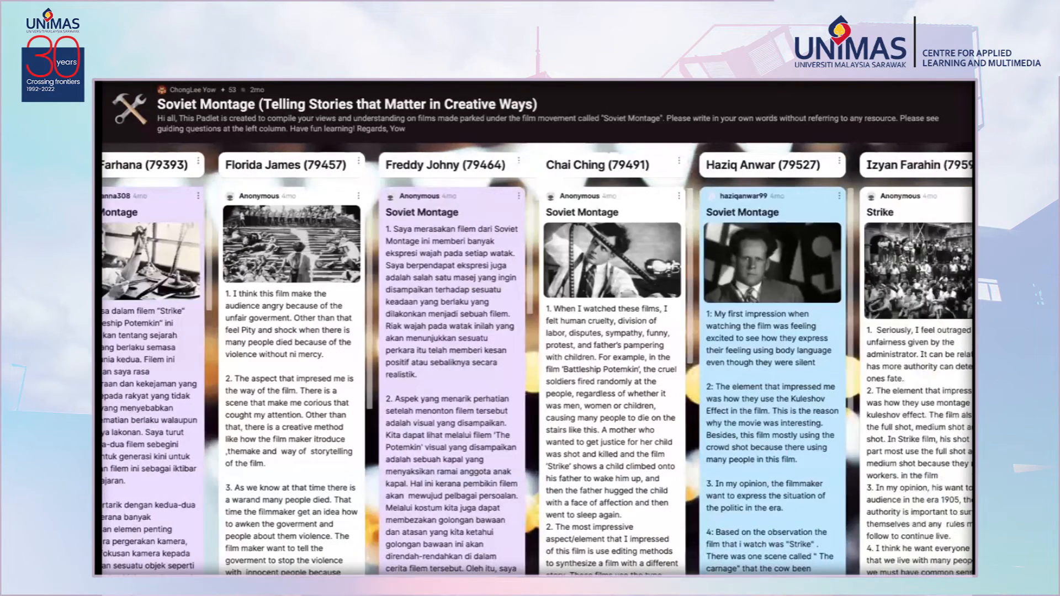
pyautogui.hscroll(10, 539, 365)
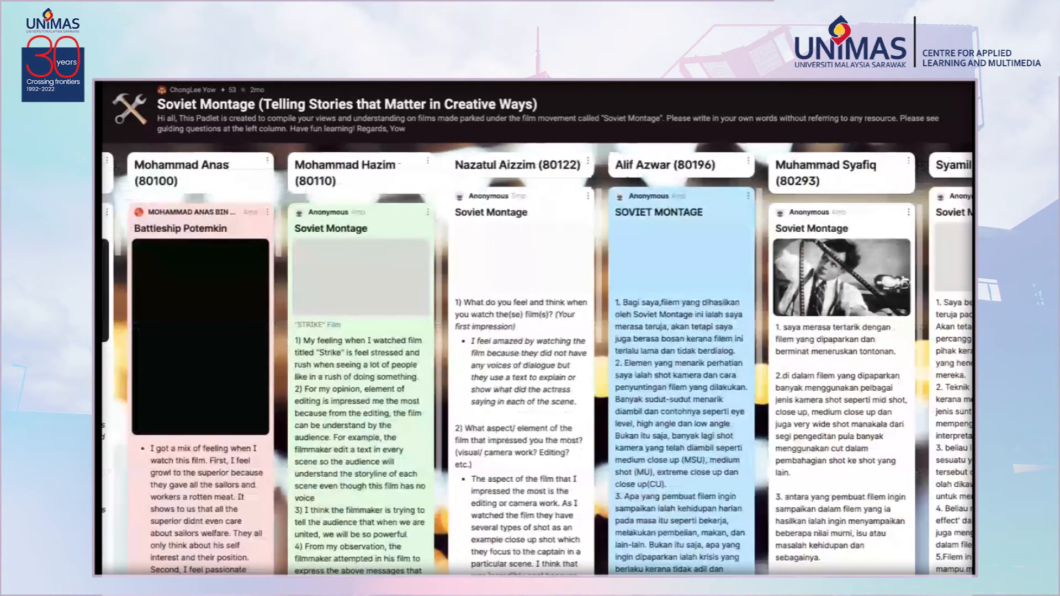
pyautogui.hscroll(10, 539, 364)
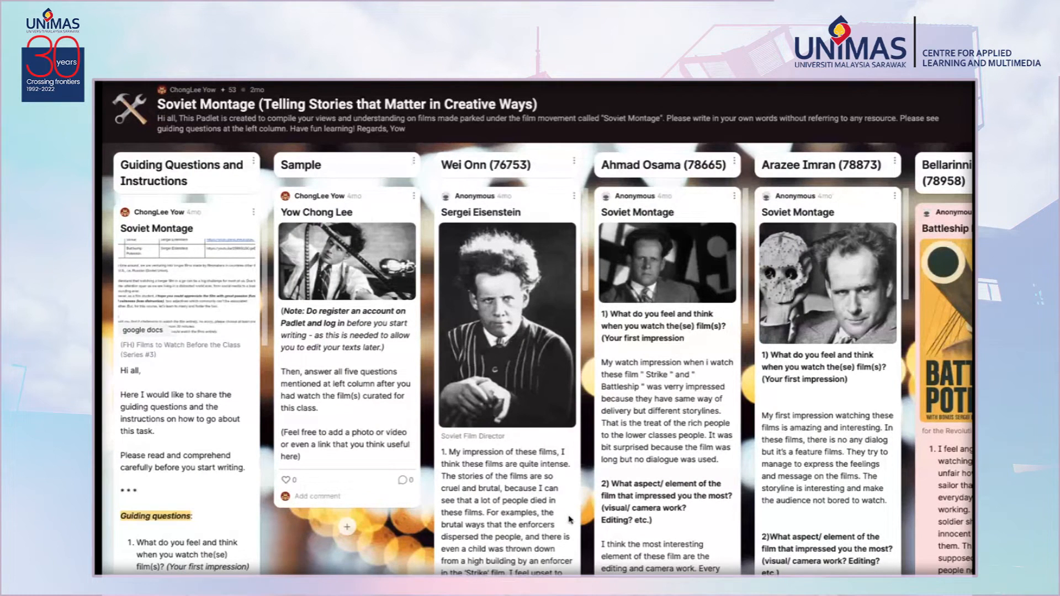
pyautogui.hscroll(10, 537, 363)
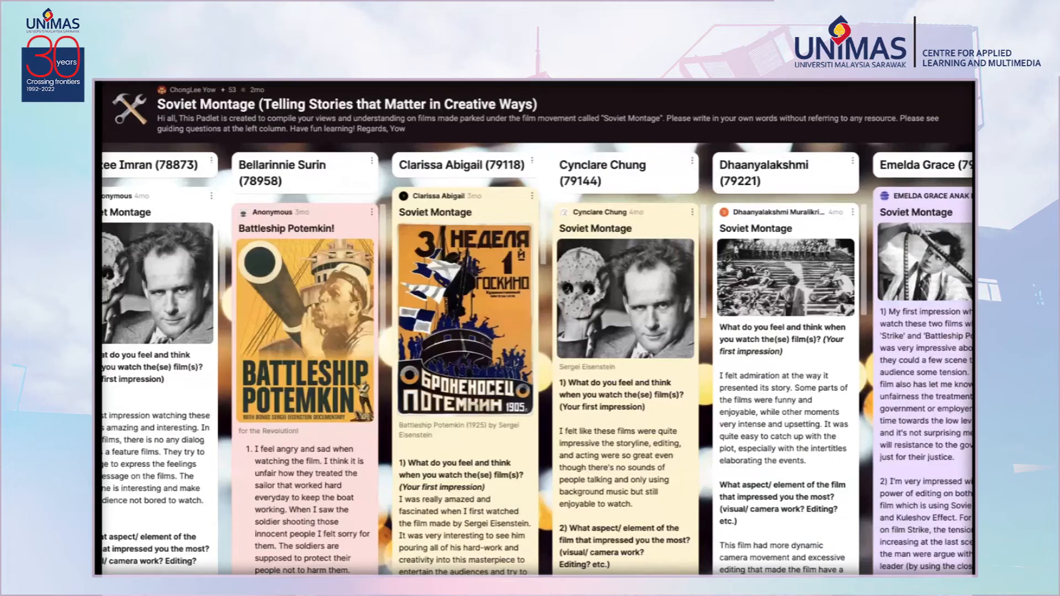
pyautogui.hscroll(10, 537, 363)
pyautogui.hscroll(10, 537, 363)
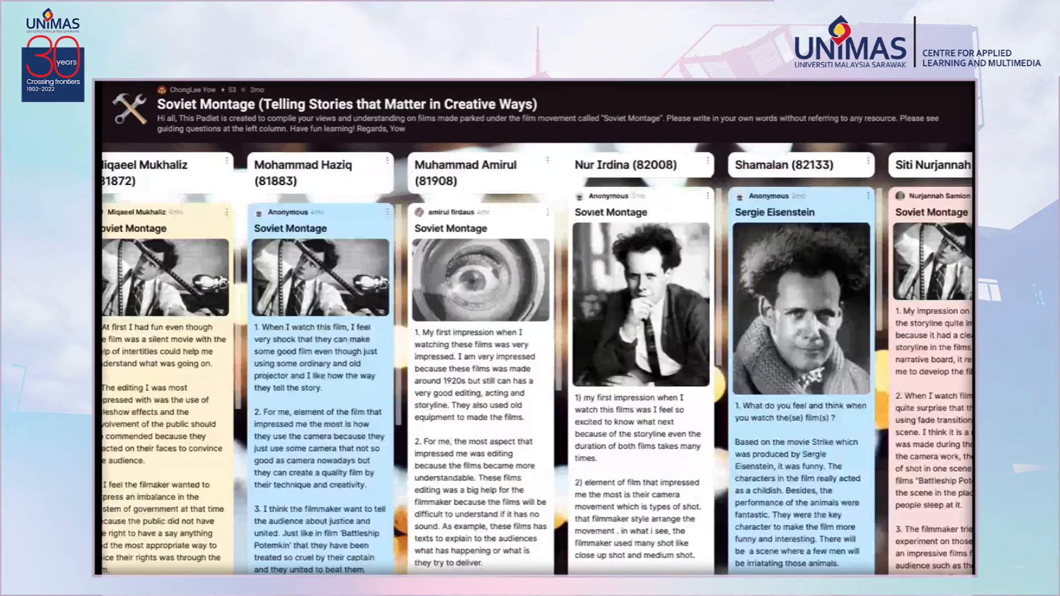
pyautogui.hscroll(8, 537, 363)
pyautogui.hscroll(2, 536, 364)
pyautogui.hscroll(-20, 536, 364)
pyautogui.hscroll(-20, 749, 365)
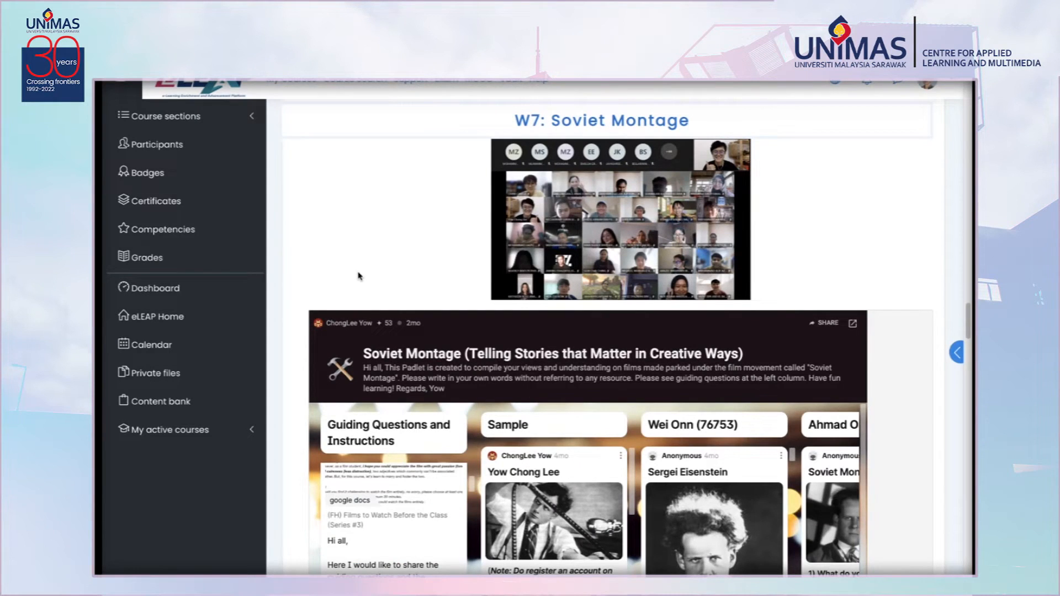
# Scroll through the W7: Soviet Montage section to review the activity, watch and slides links listed below the Padlet.
pyautogui.scroll(-3, 358, 276)
pyautogui.scroll(4, 358, 276)
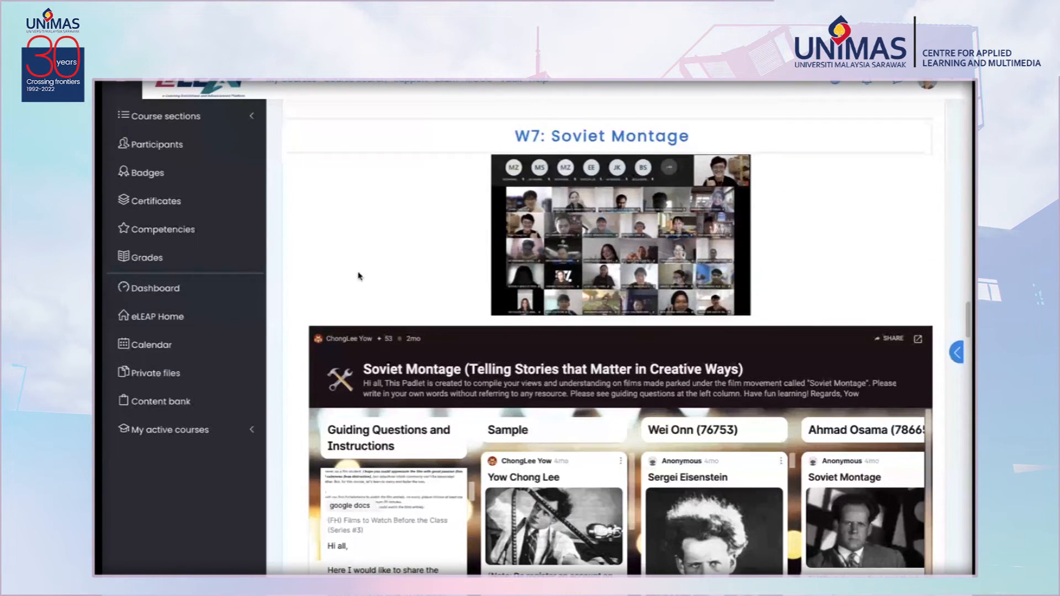
pyautogui.scroll(-4, 357, 276)
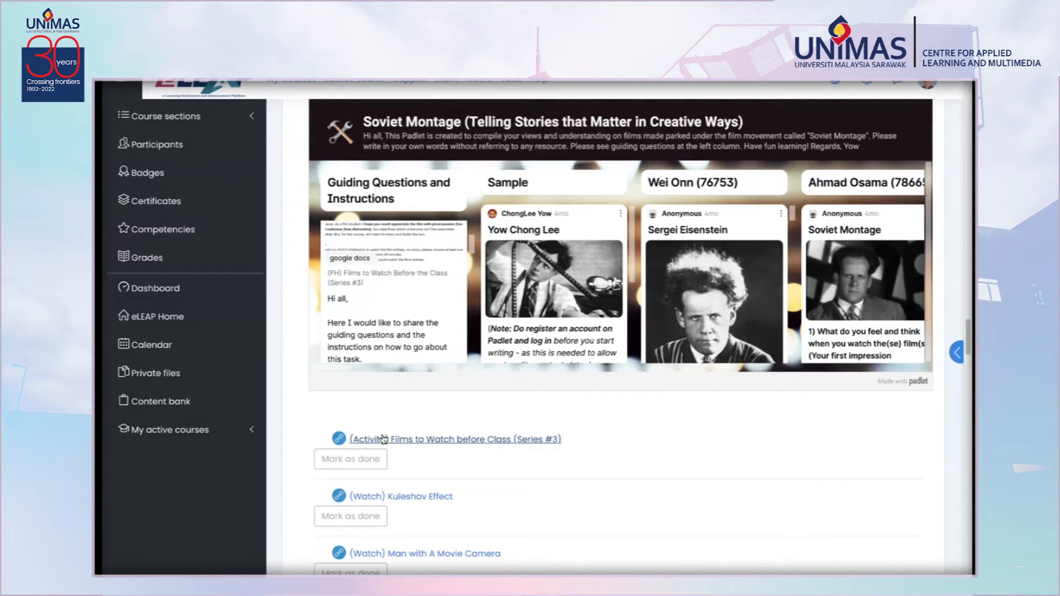
pyautogui.scroll(-2, 385, 510)
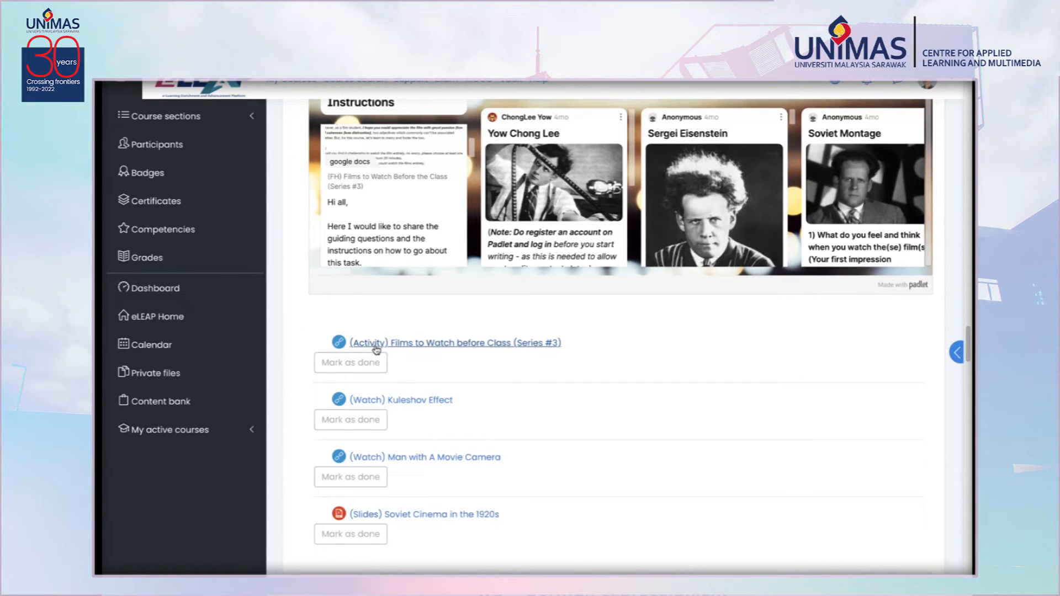
pyautogui.scroll(3, 376, 350)
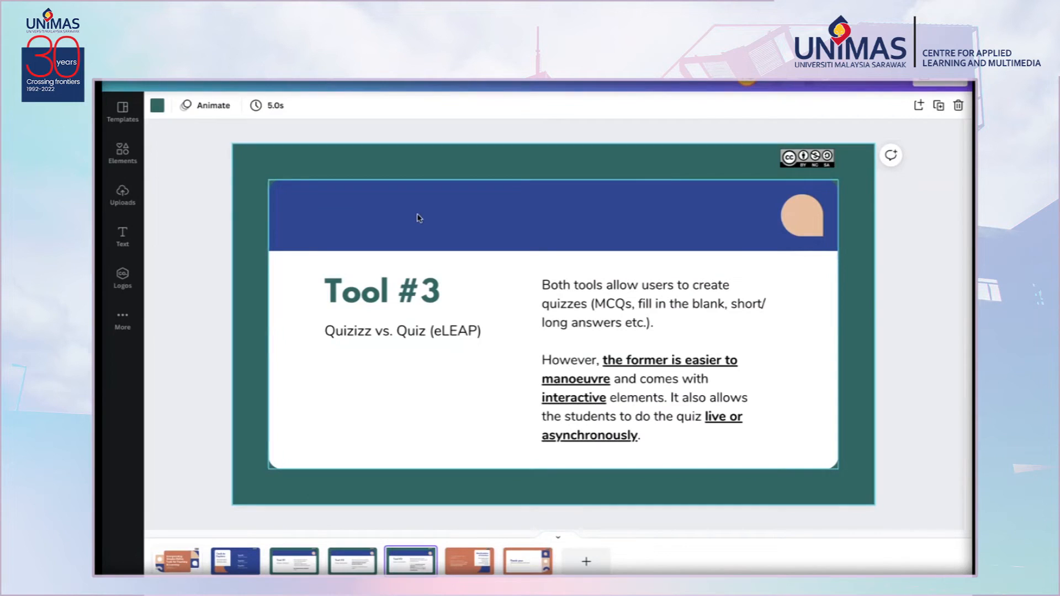
# Flip through the Tool #1, Tool #2 and Tool #3 slides of the presentation comparing teaching tools.
pyautogui.click(345, 564)
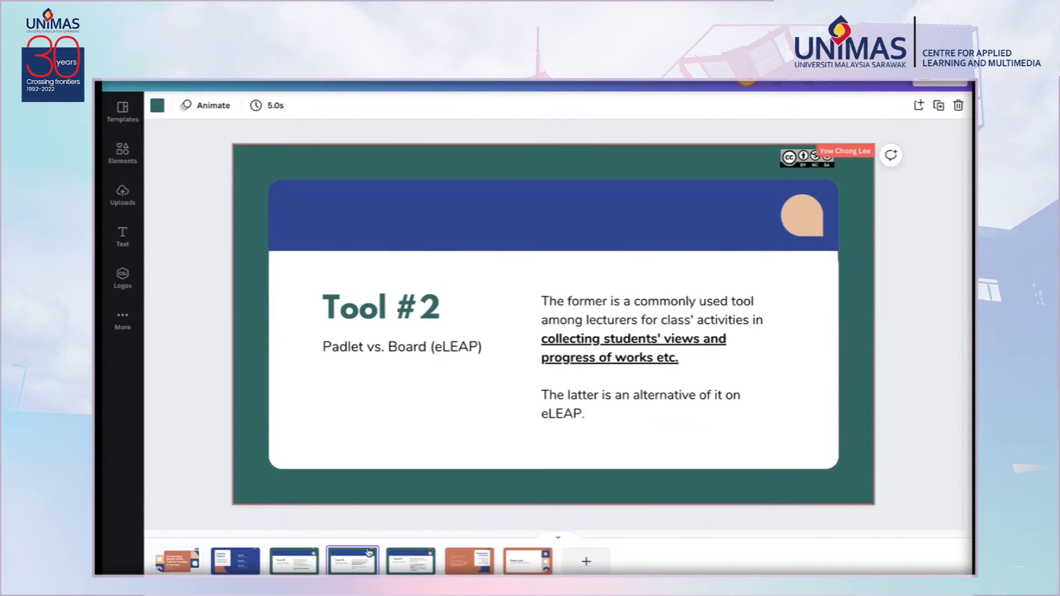
pyautogui.click(298, 570)
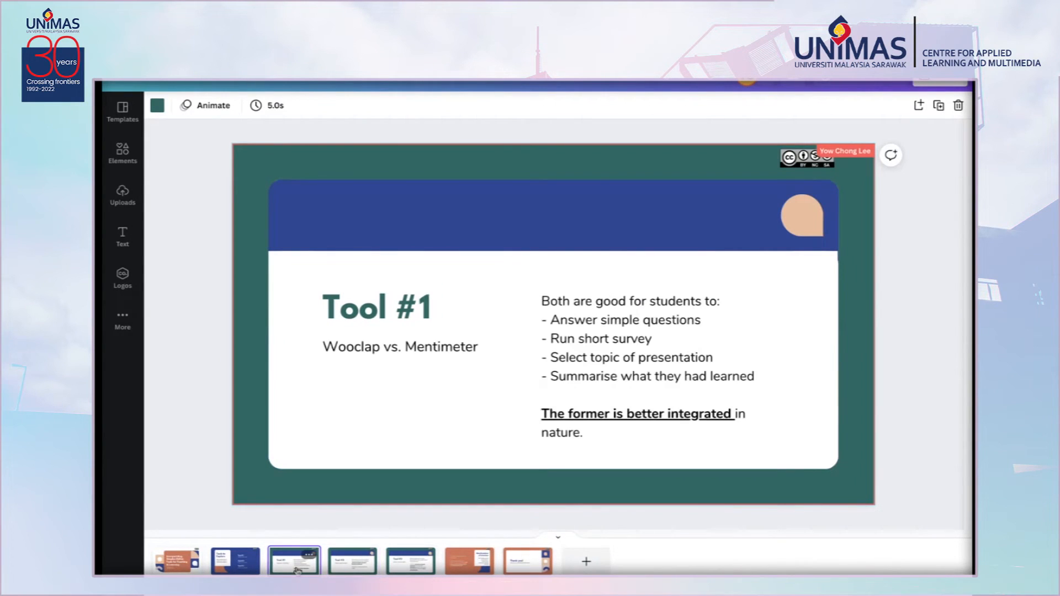
pyautogui.click(341, 570)
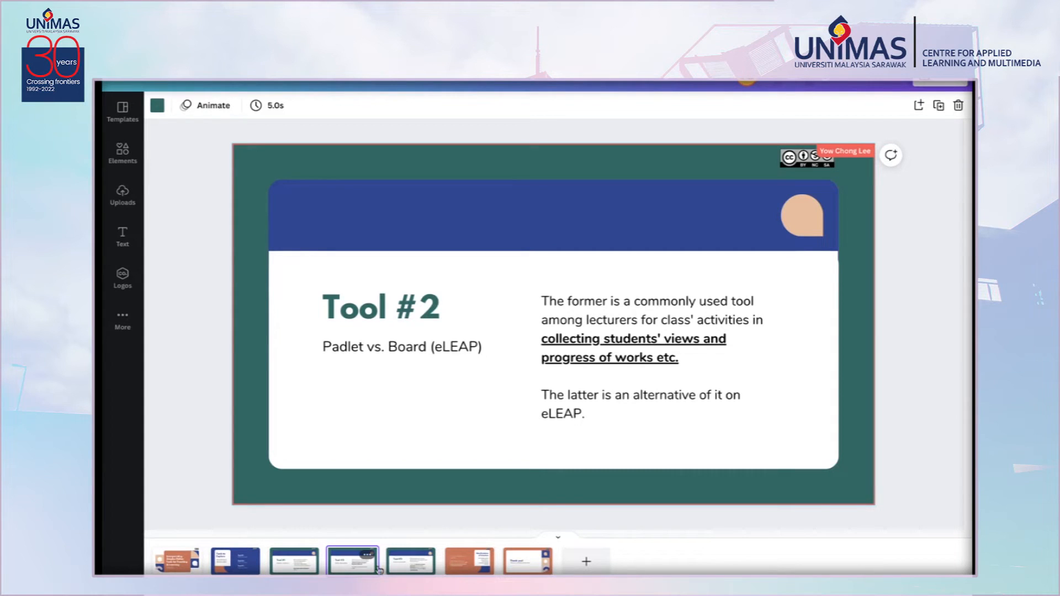
pyautogui.click(404, 560)
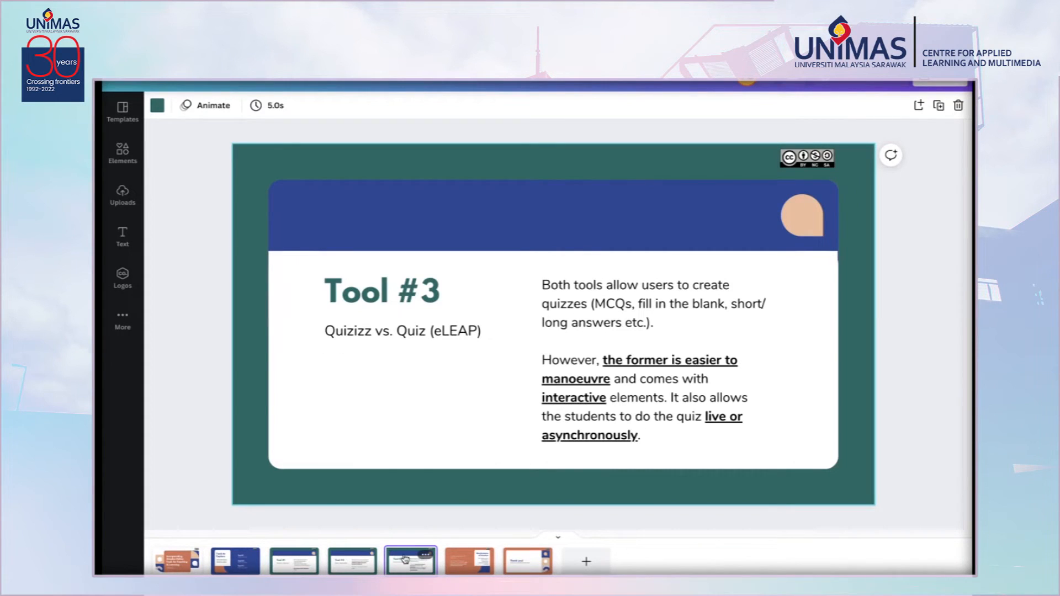
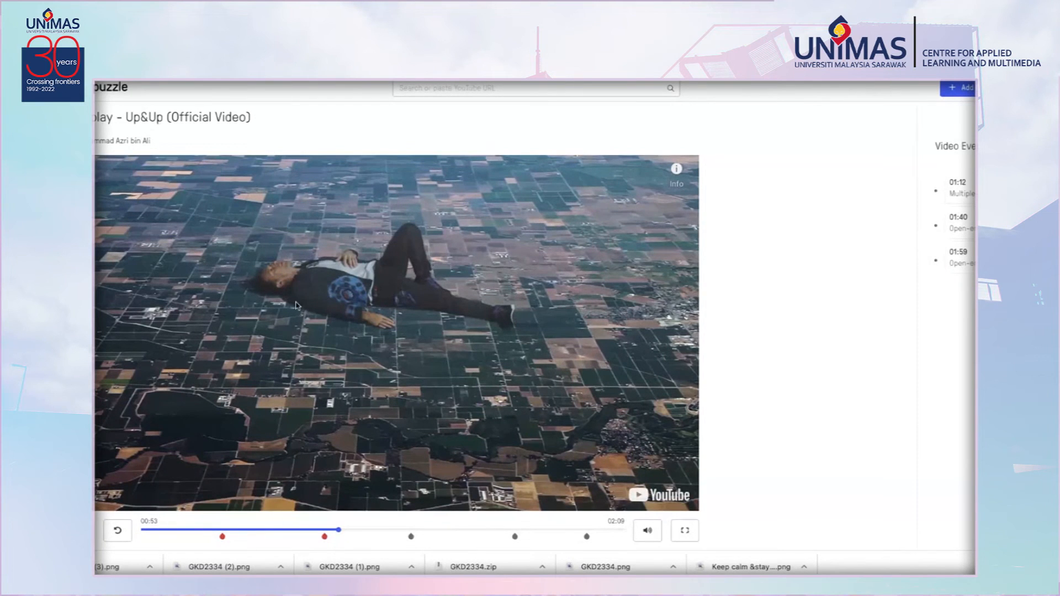
# Restart the Up&Up video lesson from the beginning to review its embedded question markers.
pyautogui.scroll(-1, 299, 305)
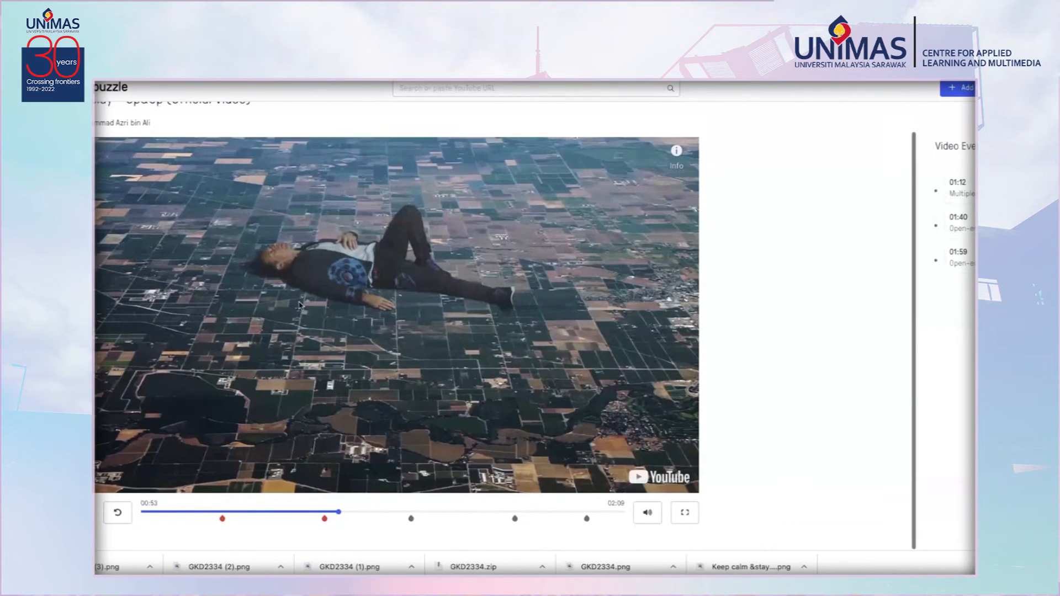
pyautogui.click(147, 514)
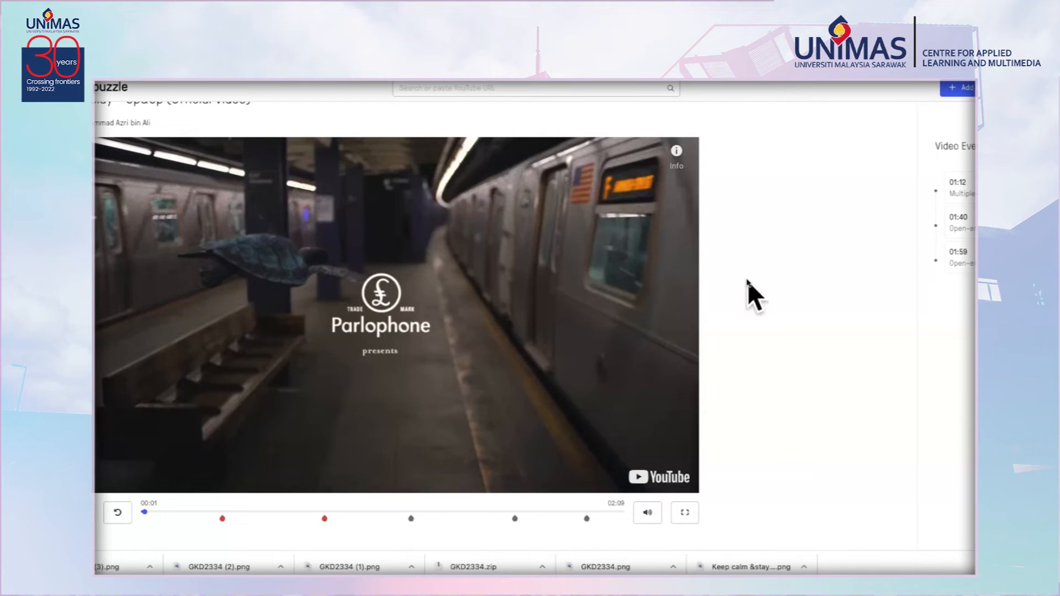
pyautogui.scroll(1, 275, 187)
pyautogui.scroll(-1, 275, 187)
pyautogui.scroll(1, 173, 252)
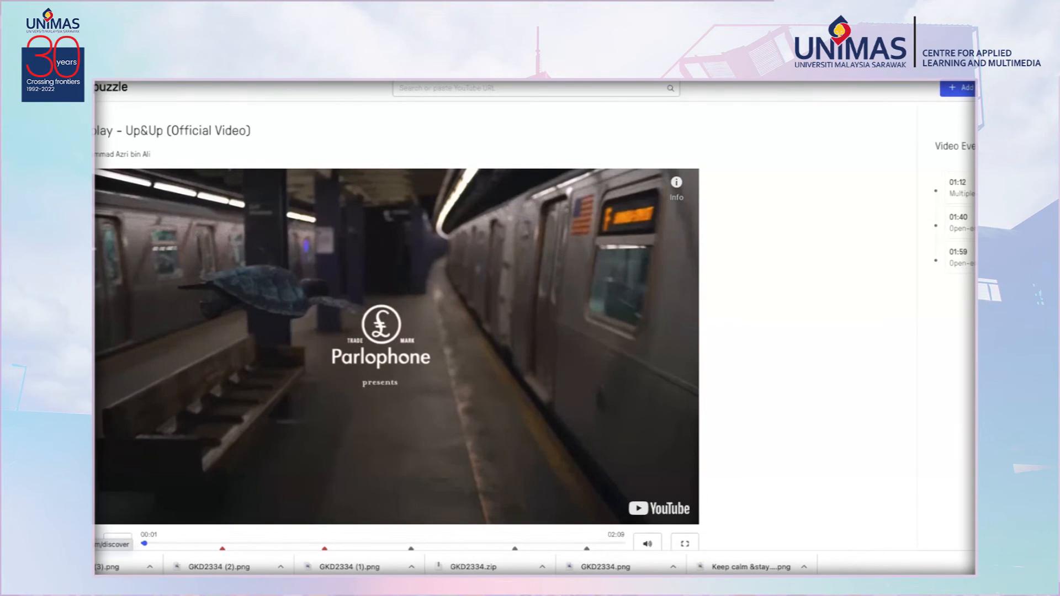
# Return to the Discover page and look through the options for adding new video content.
pyautogui.click(110, 87)
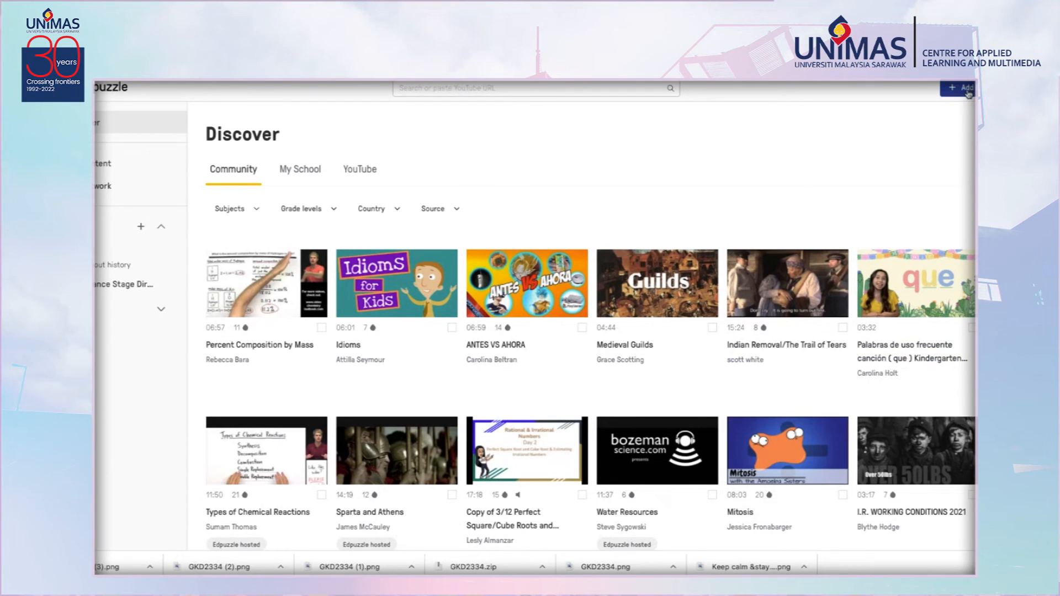
pyautogui.click(967, 89)
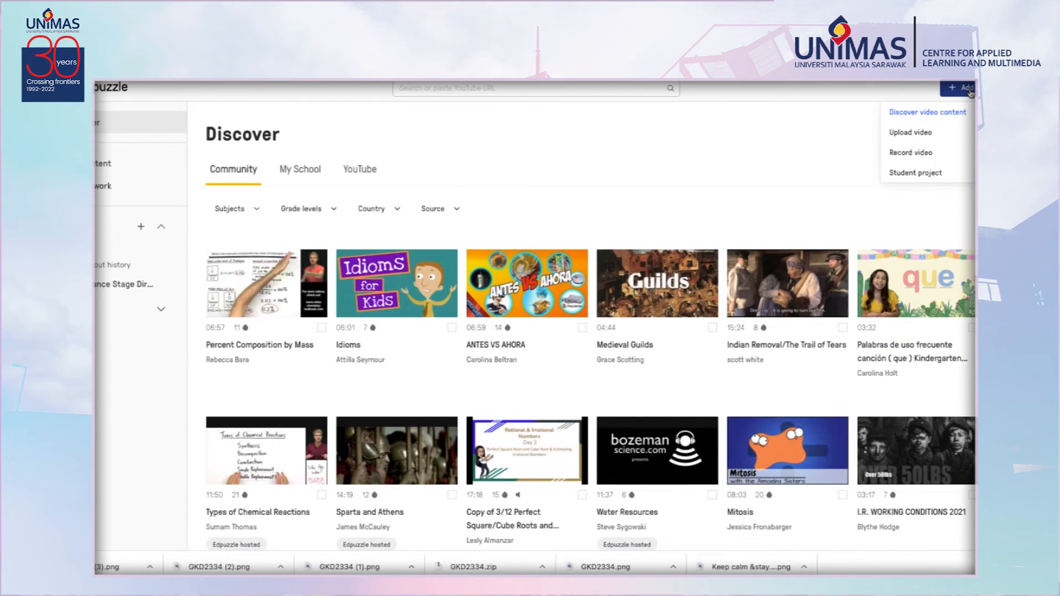
pyautogui.click(730, 140)
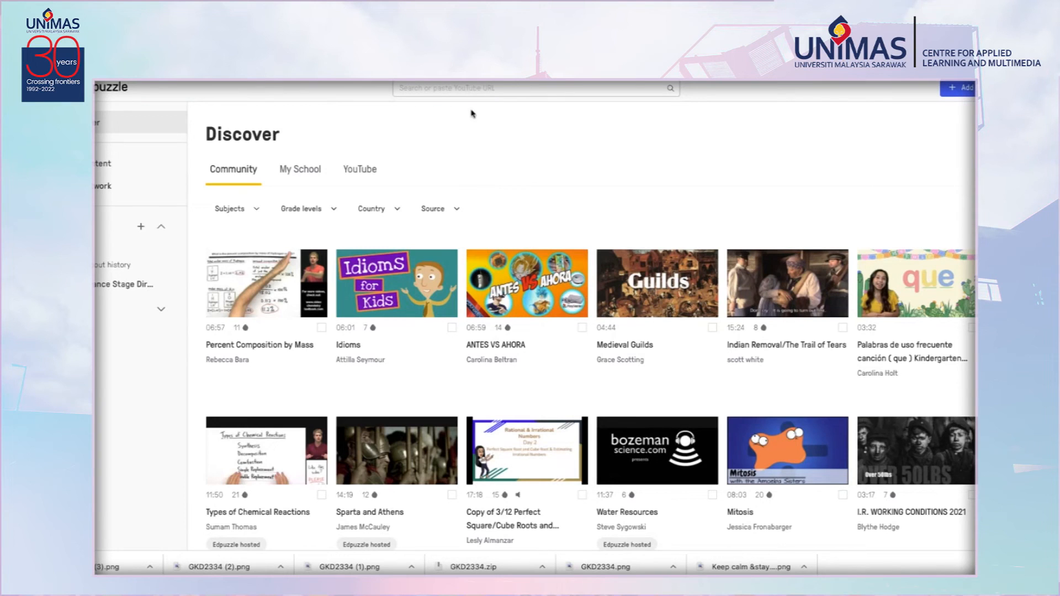
pyautogui.click(469, 89)
# Open YouTube in a new browser tab and search for "ted talk".
pyautogui.hotkey('ctrl', 't')
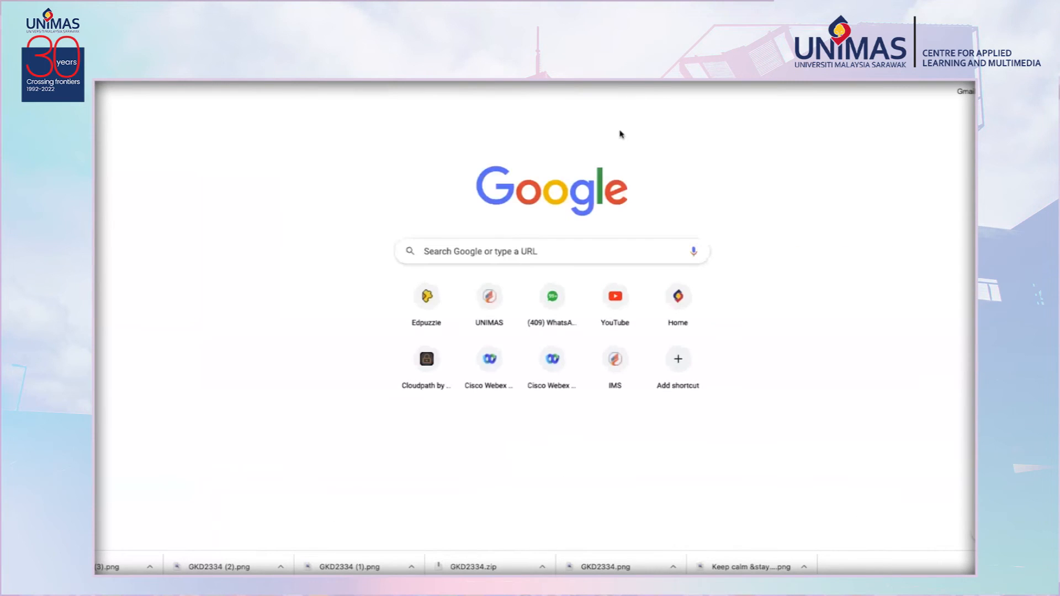
pyautogui.click(627, 303)
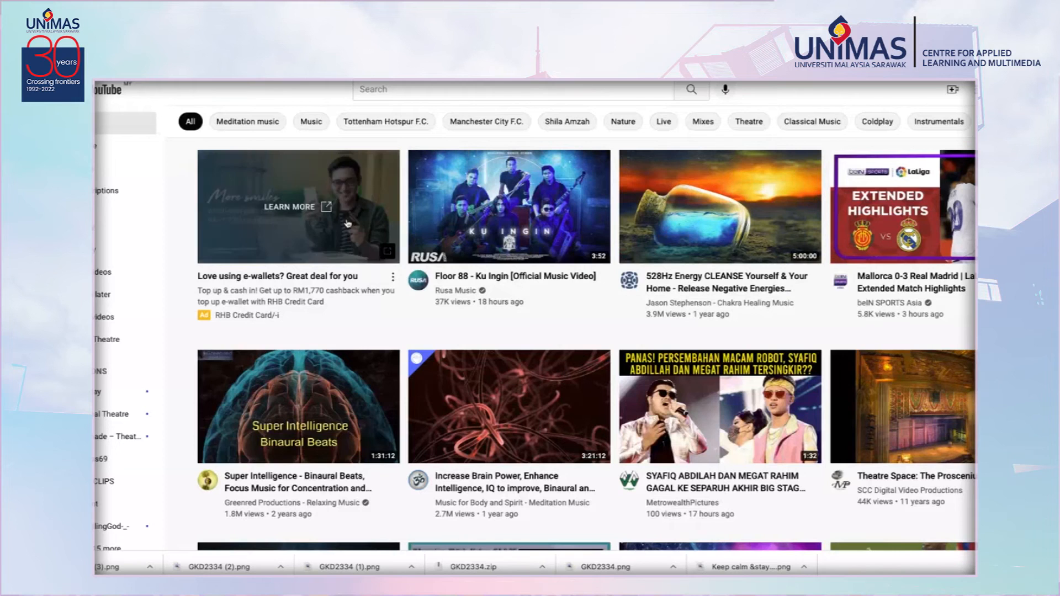
pyautogui.moveTo(487, 242)
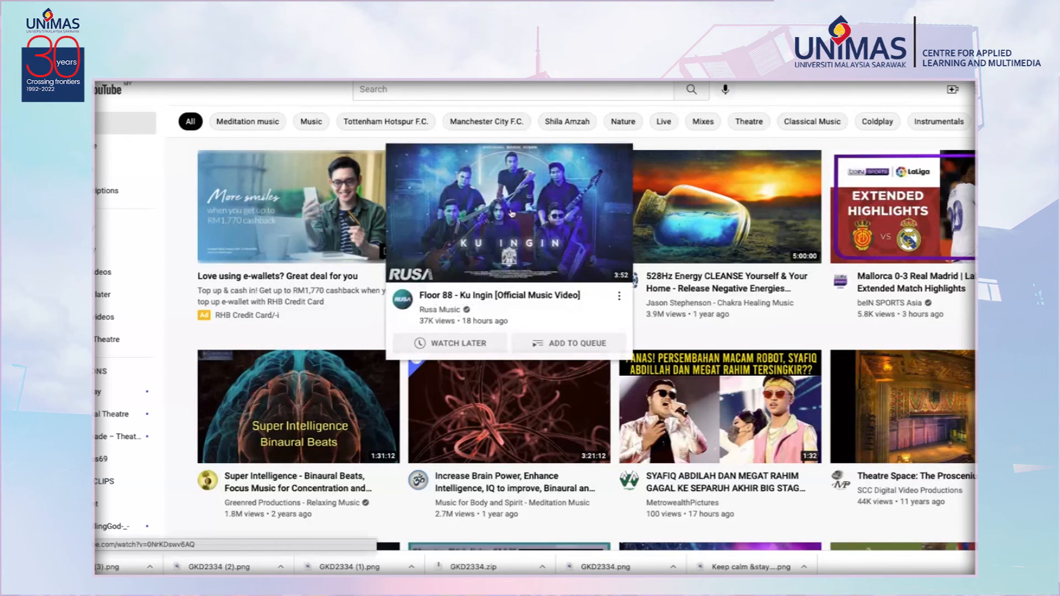
pyautogui.scroll(-1, 509, 227)
pyautogui.scroll(-8, 509, 226)
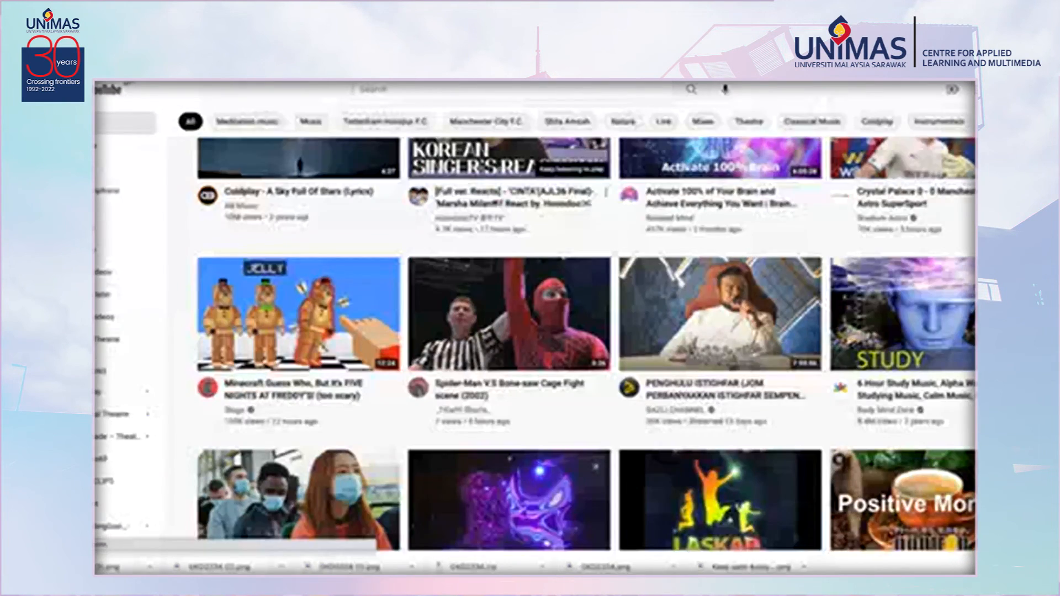
pyautogui.click(432, 94)
pyautogui.write('t')
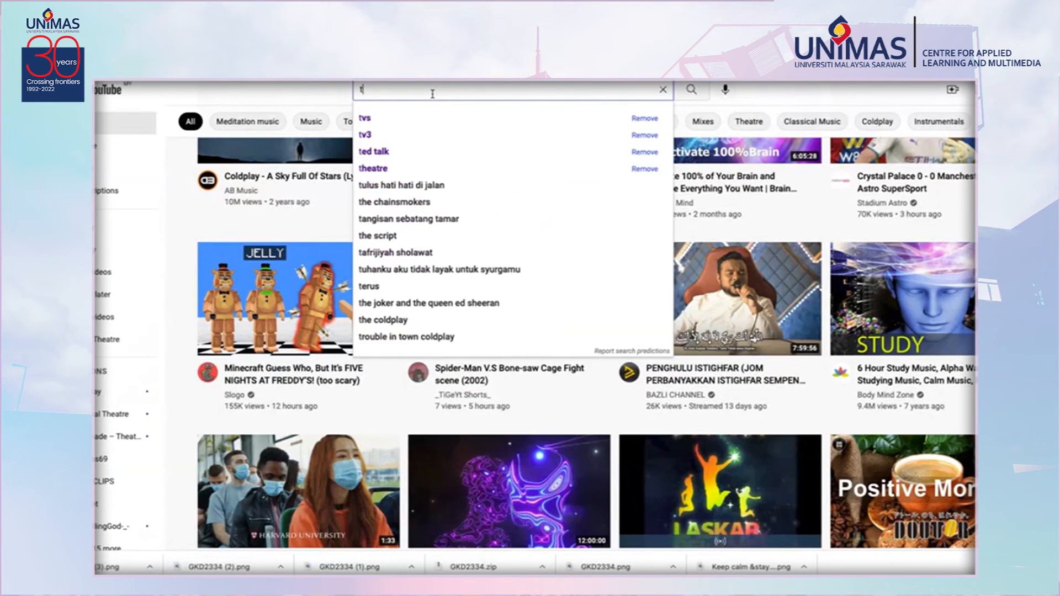
pyautogui.write('ed talk')
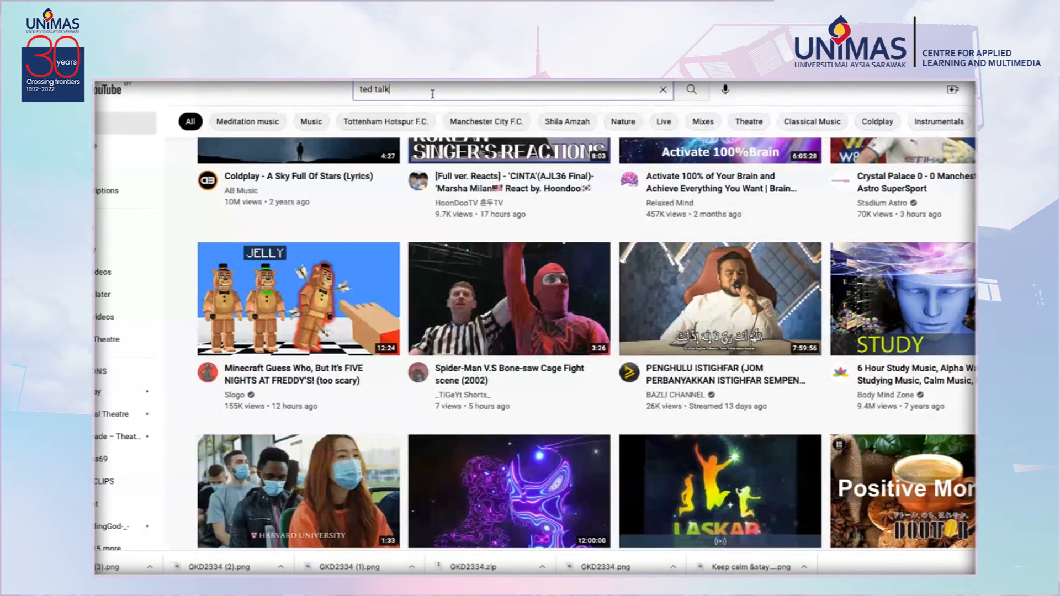
pyautogui.press('Return')
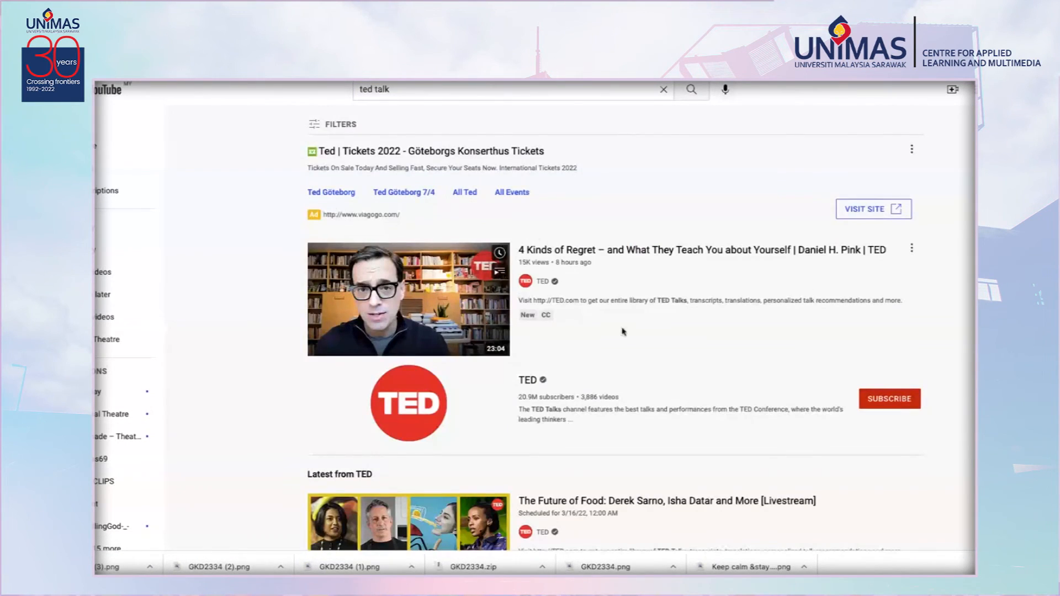
# Open the TED-Ed video 'The movement that inspired the Holocaust' from the search results.
pyautogui.scroll(-5, 620, 335)
pyautogui.scroll(-6, 619, 334)
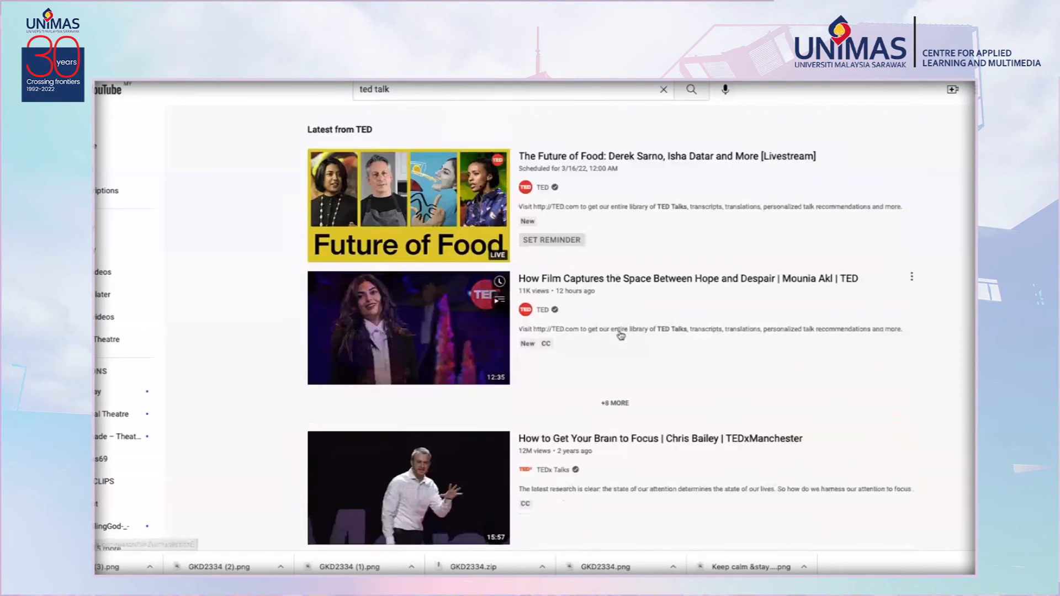
pyautogui.scroll(-6, 621, 336)
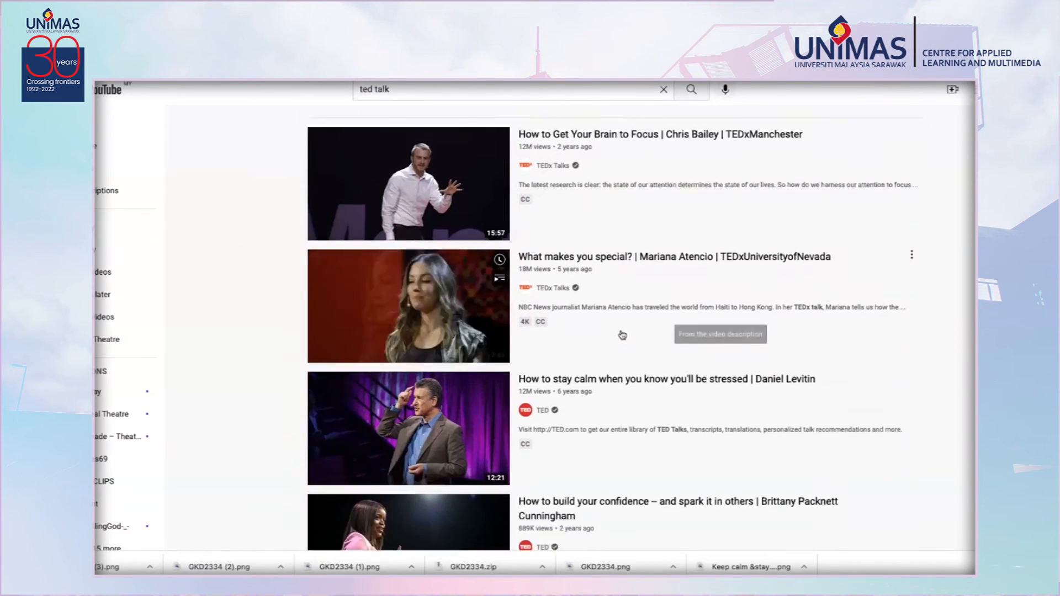
pyautogui.scroll(-6, 623, 331)
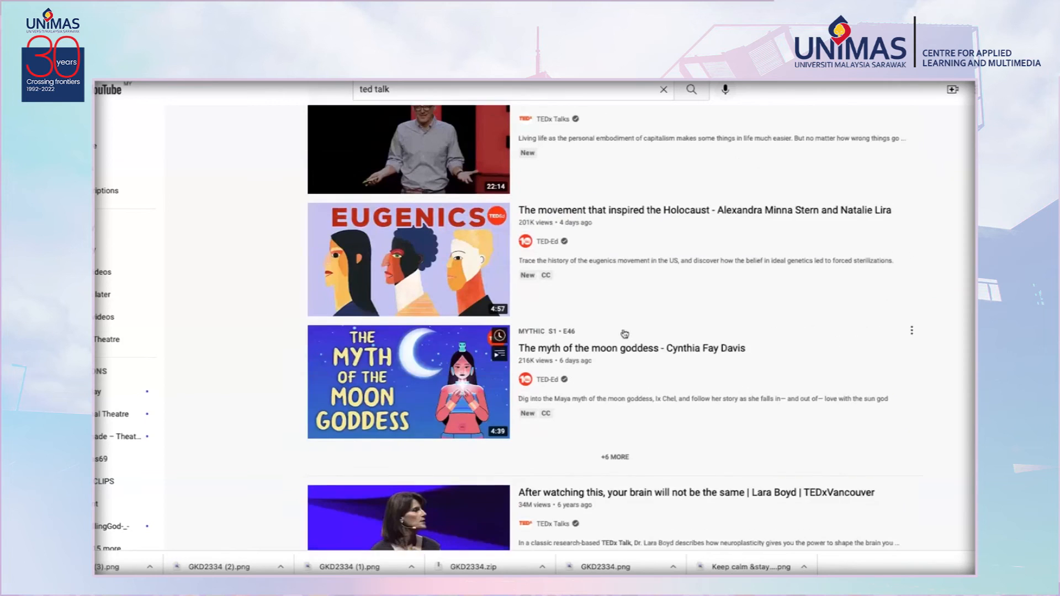
pyautogui.click(640, 197)
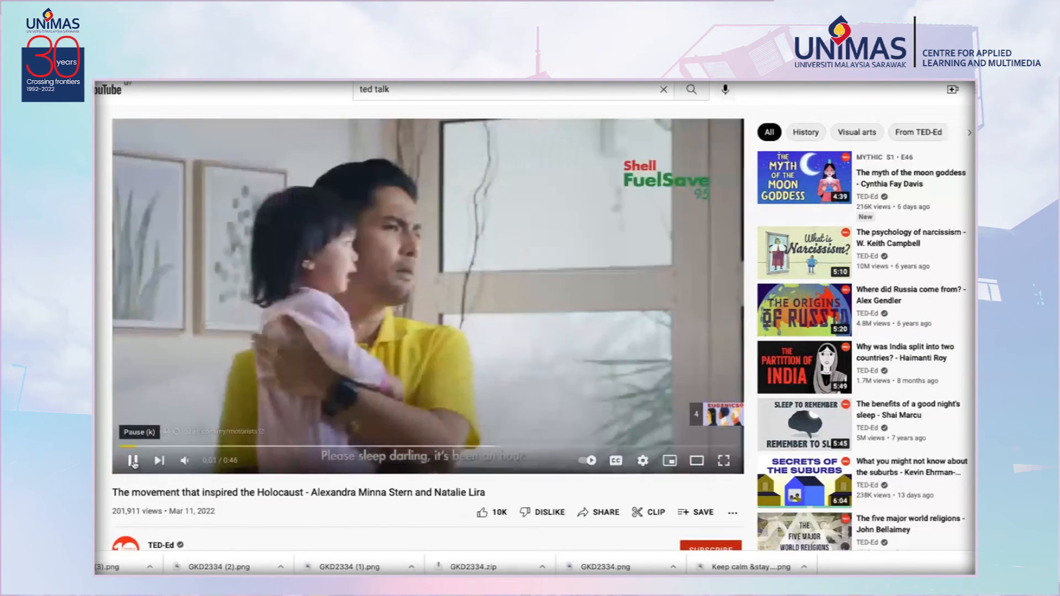
# Copy the video's share link.
pyautogui.click(133, 461)
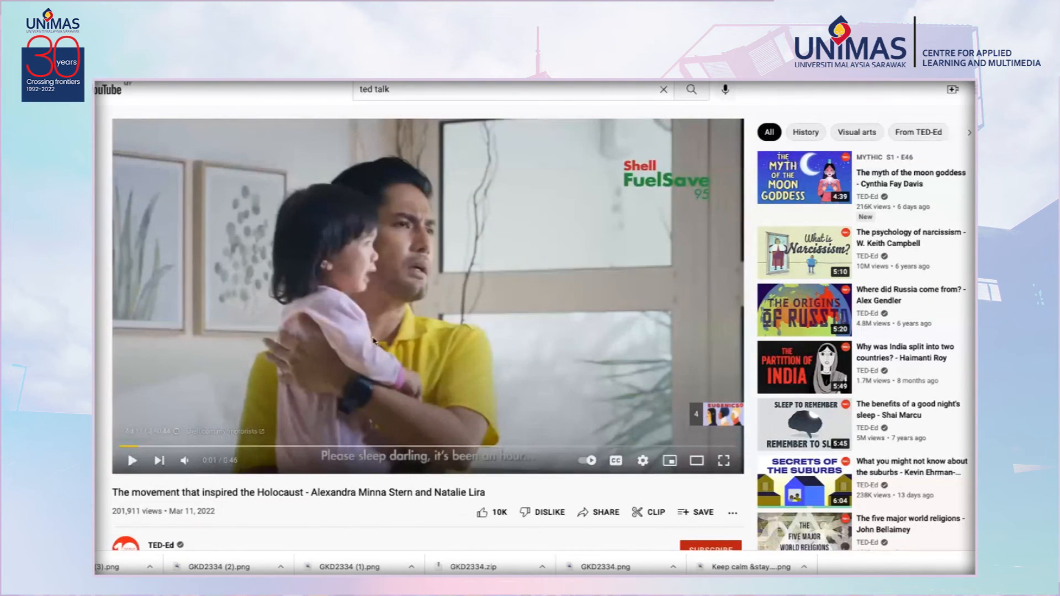
pyautogui.scroll(-2, 552, 359)
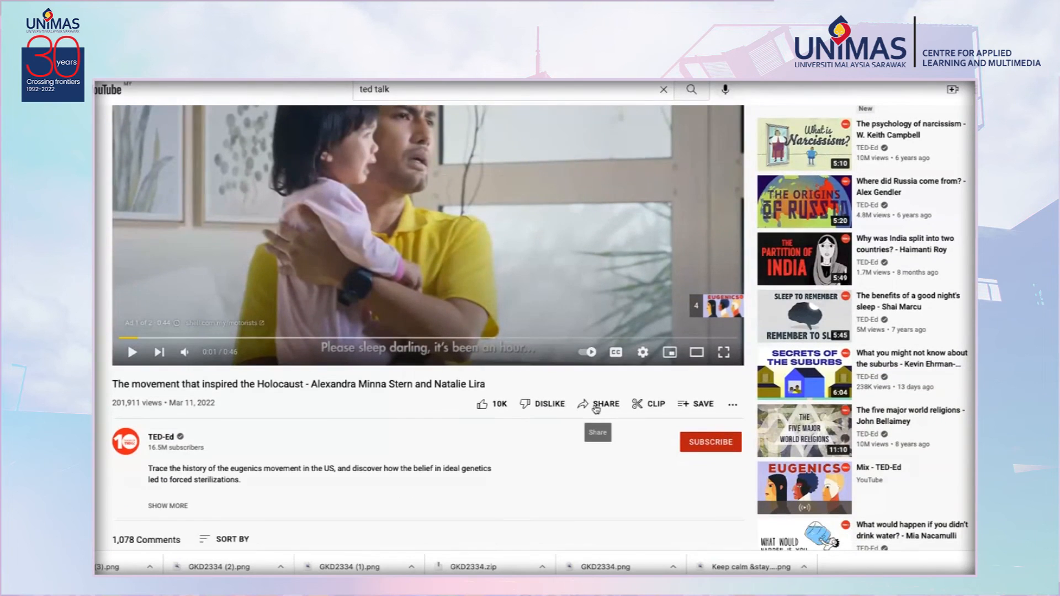
pyautogui.click(601, 404)
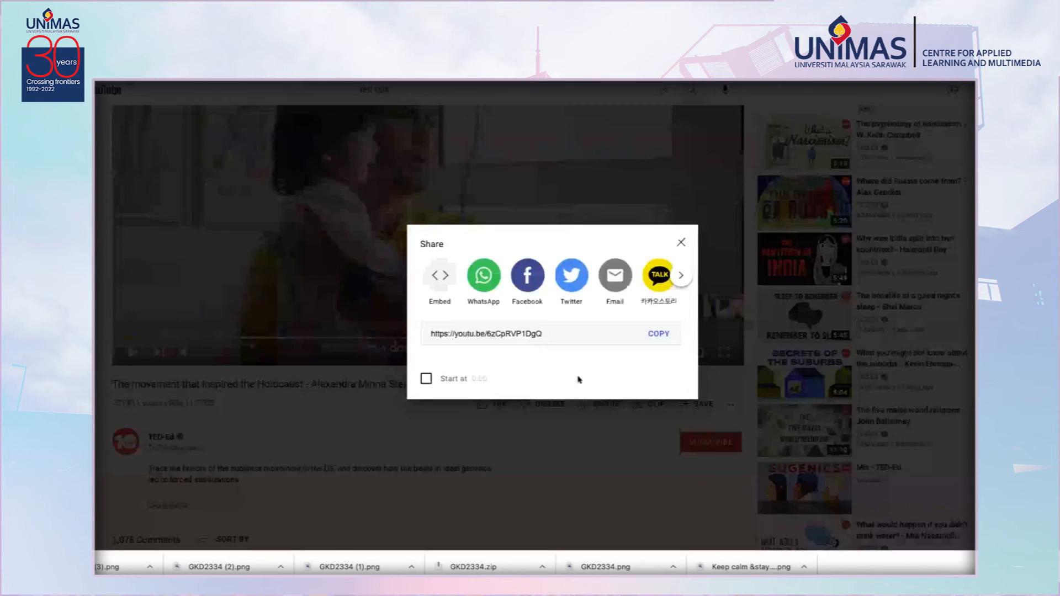
pyautogui.click(659, 334)
pyautogui.click(658, 335)
pyautogui.hotkey('ctrl', 'c')
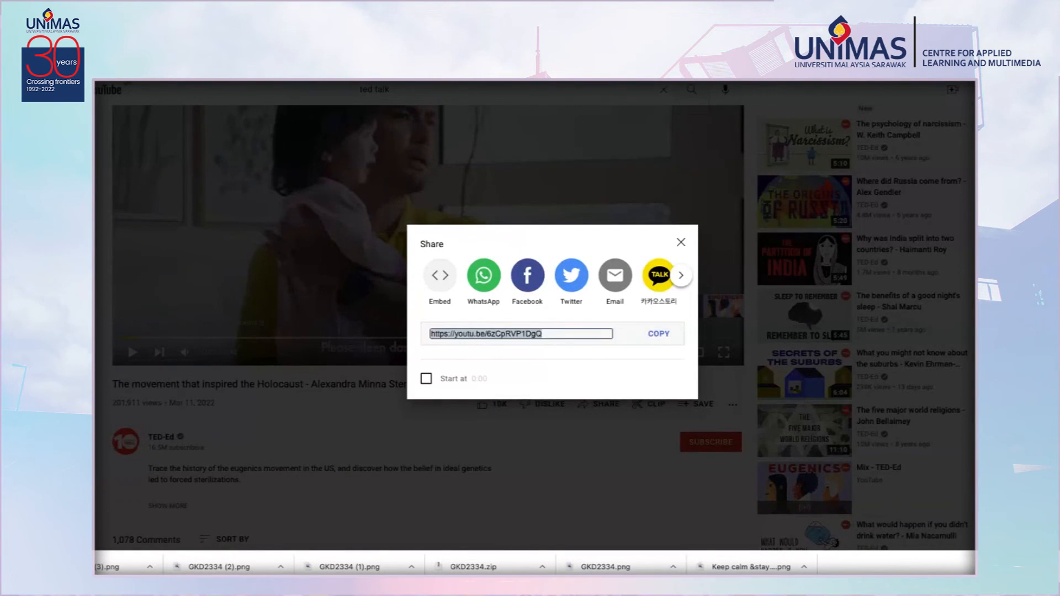
# Back in Edpuzzle, paste the copied YouTube link into the video search and search for it.
pyautogui.click(670, 82)
pyautogui.click(475, 86)
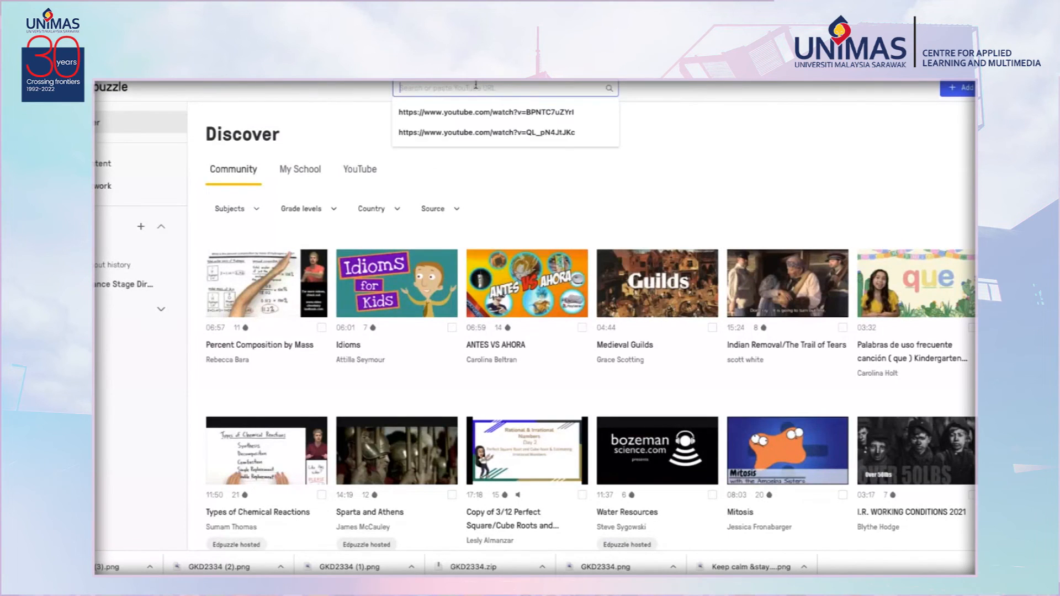
pyautogui.hotkey('ctrl', 'v')
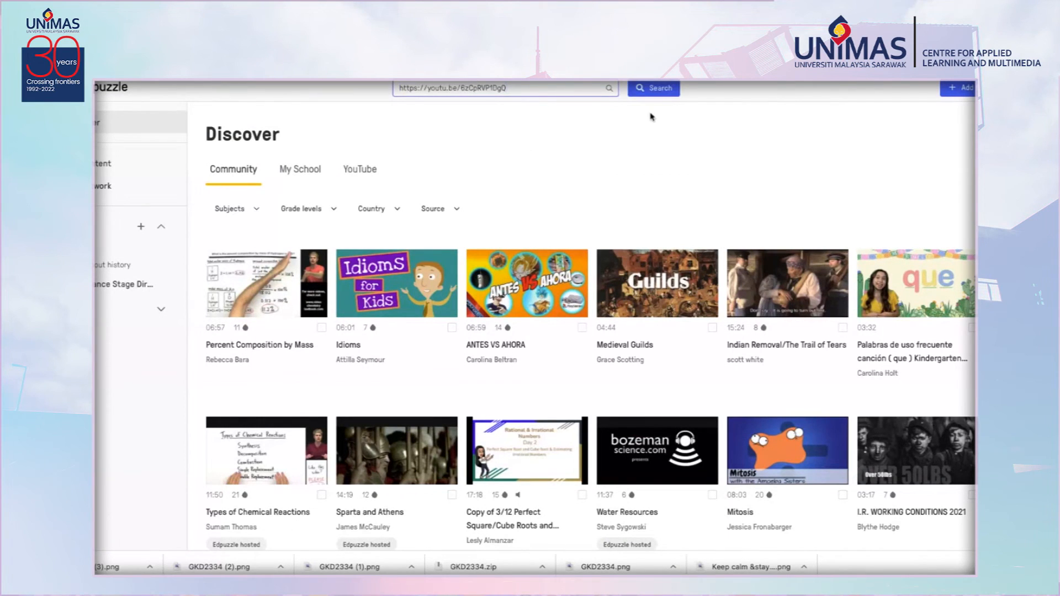
pyautogui.click(662, 91)
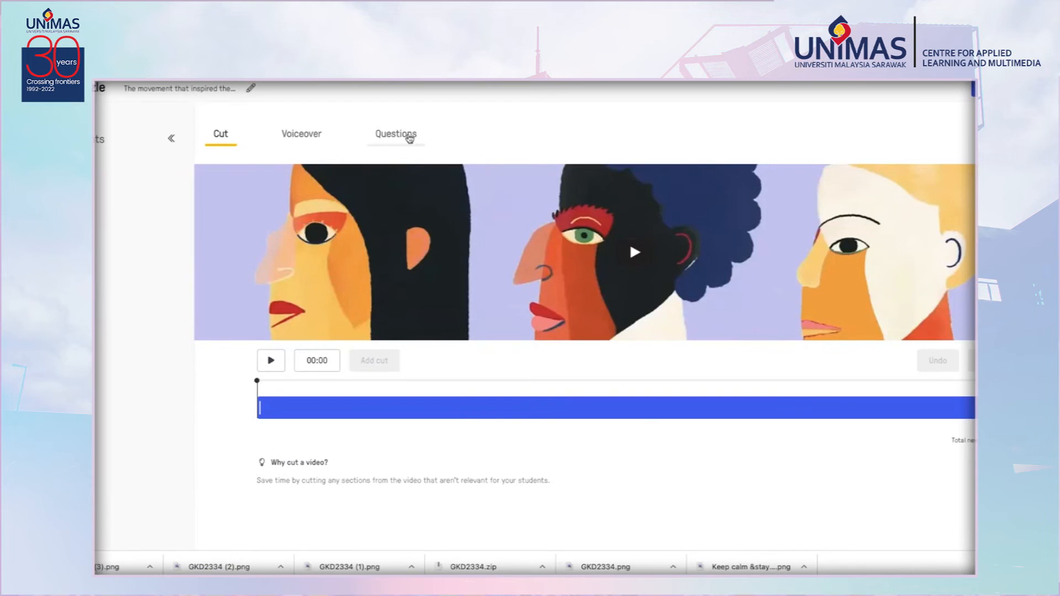
# Switch to the Questions editor and pause the video at 00:28 to place a question.
pyautogui.click(407, 139)
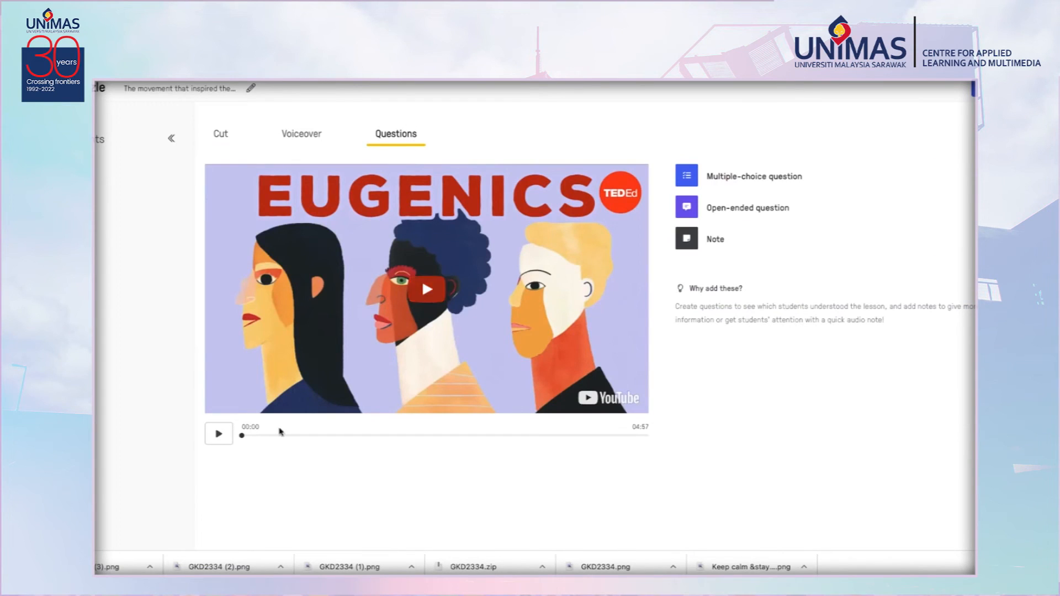
pyautogui.click(218, 435)
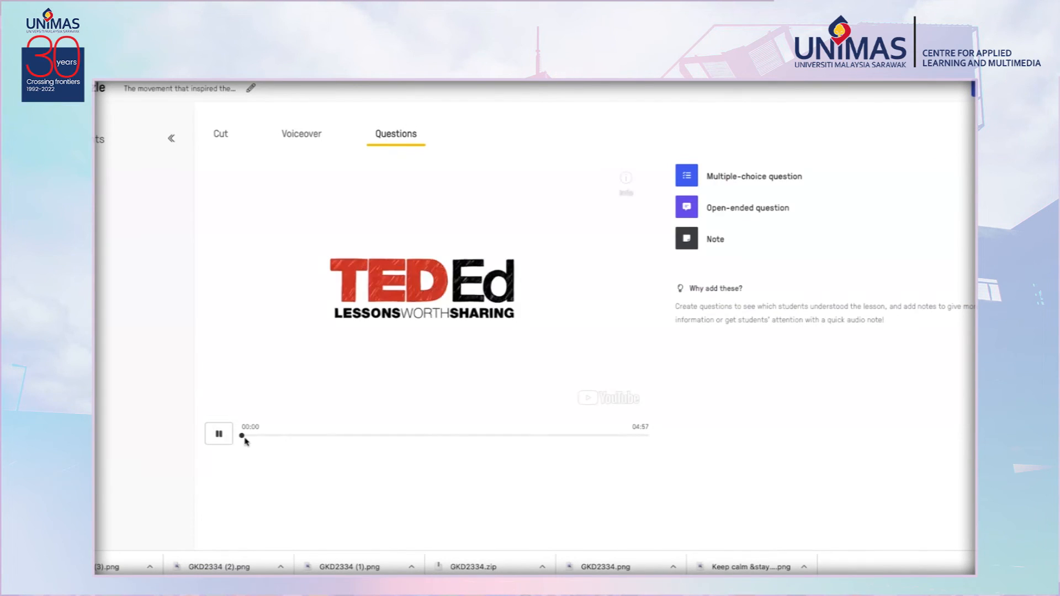
pyautogui.click(272, 436)
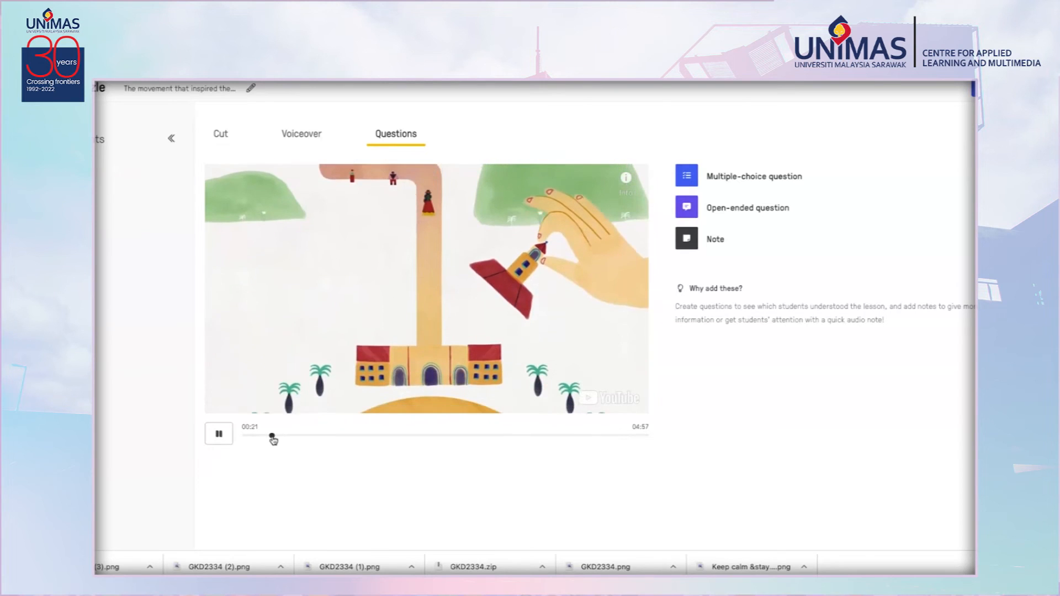
pyautogui.moveTo(271, 437); pyautogui.dragTo(278, 438)
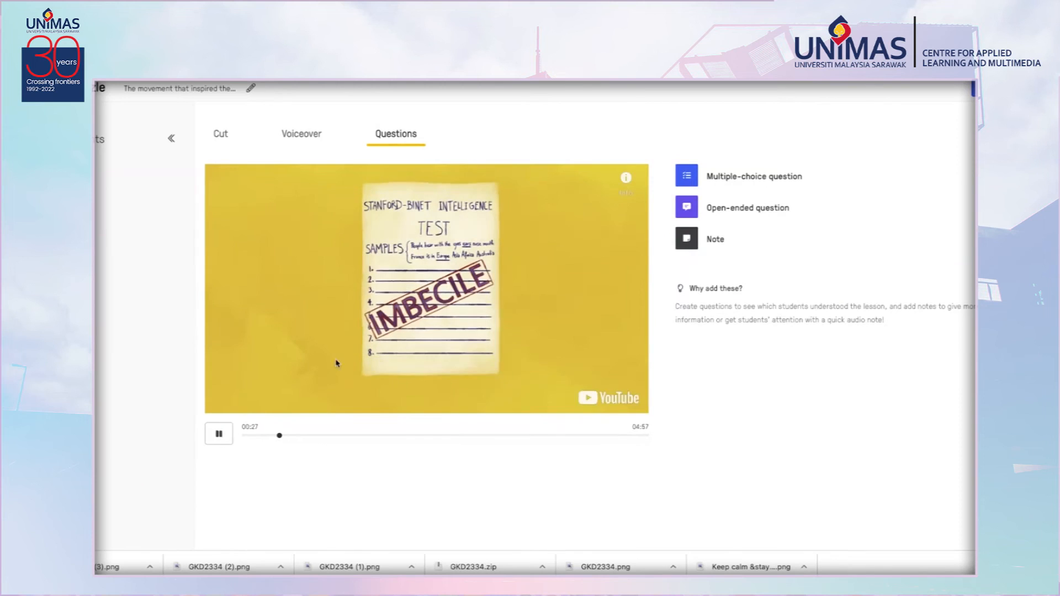
pyautogui.click(214, 438)
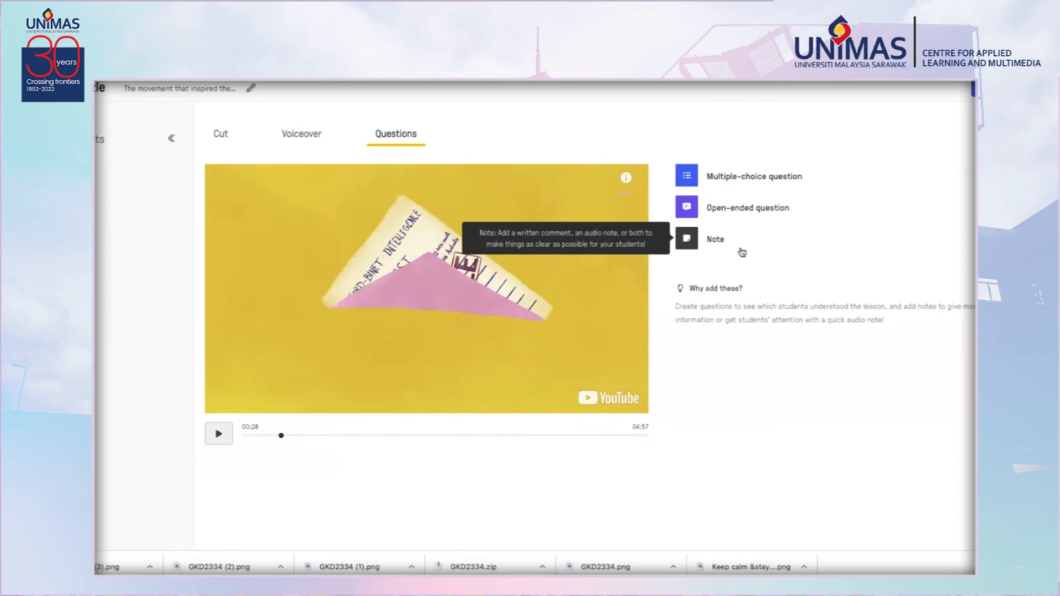
# Add a multiple-choice question reading "What colour is the background?".
pyautogui.click(733, 182)
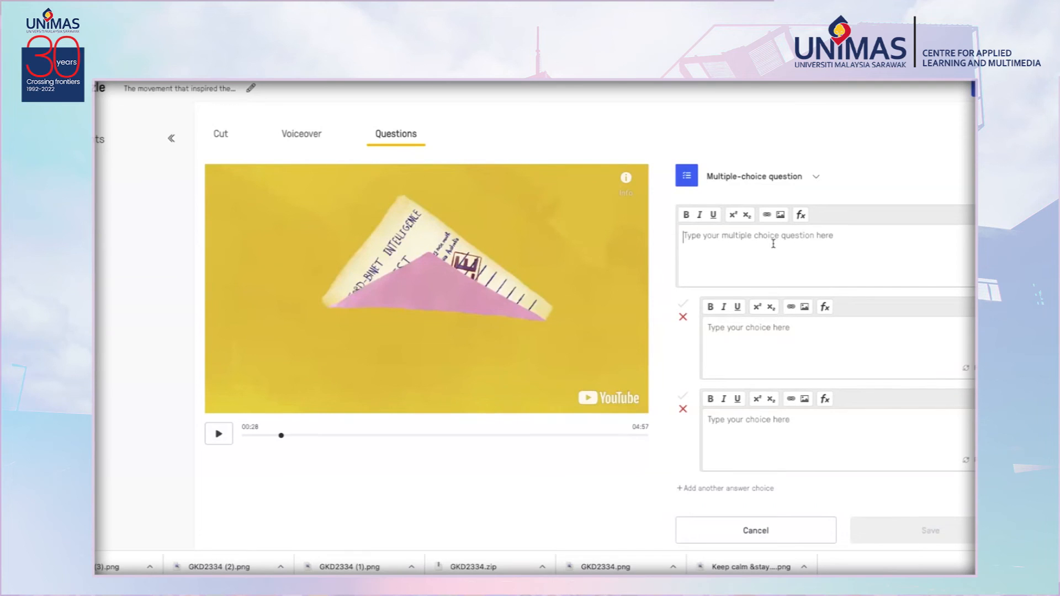
pyautogui.write('What colour')
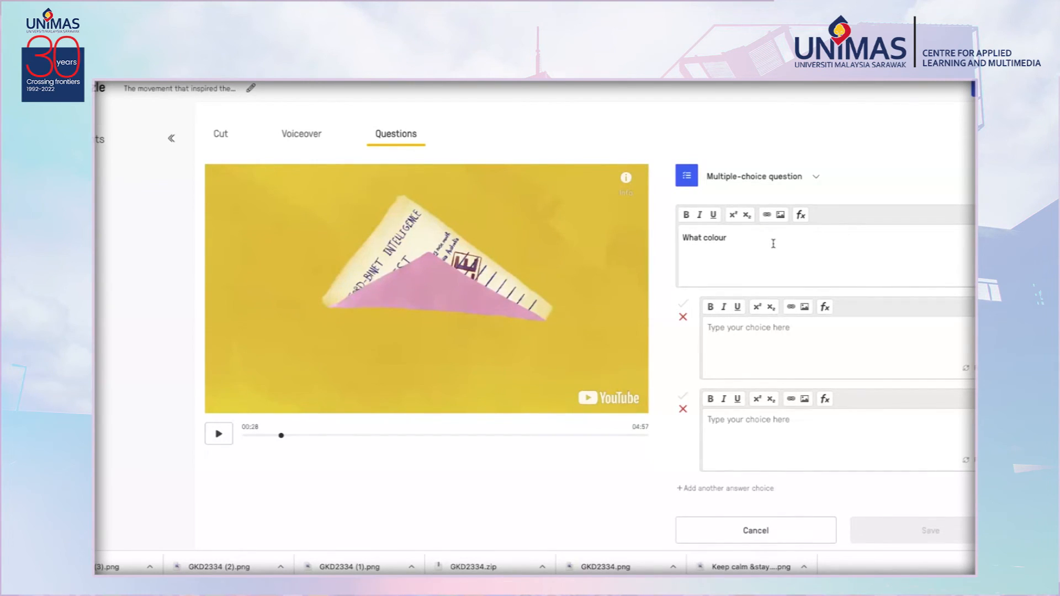
pyautogui.write(' is the background?')
# Enter the answer choices Yellow, Blue and a third added choice Red.
pyautogui.click(774, 327)
pyautogui.write('A')
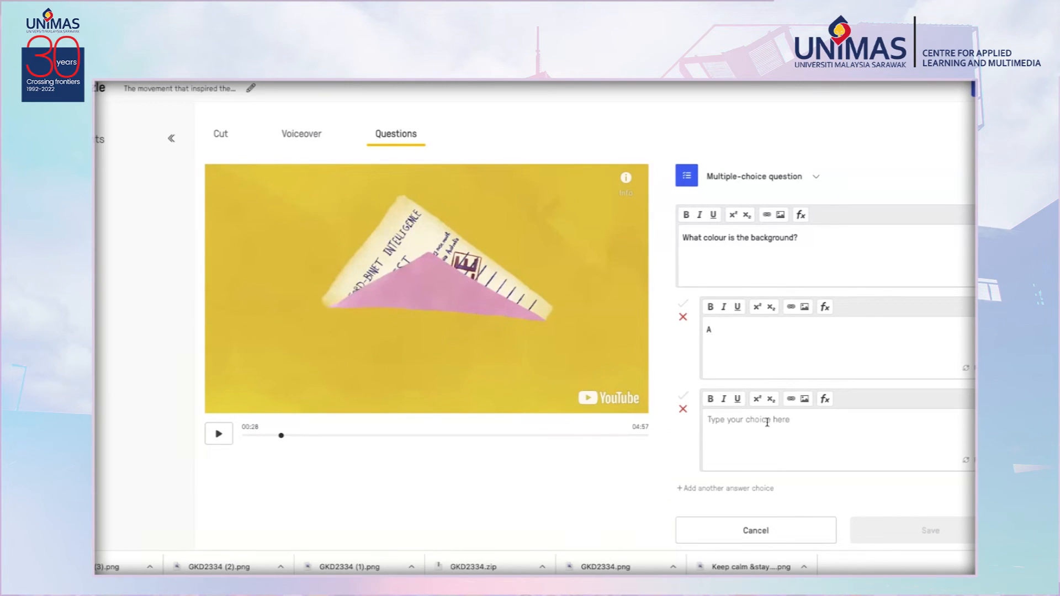
pyautogui.moveTo(751, 338); pyautogui.dragTo(698, 338)
pyautogui.write('Yellow')
pyautogui.click(784, 426)
pyautogui.write('Blue')
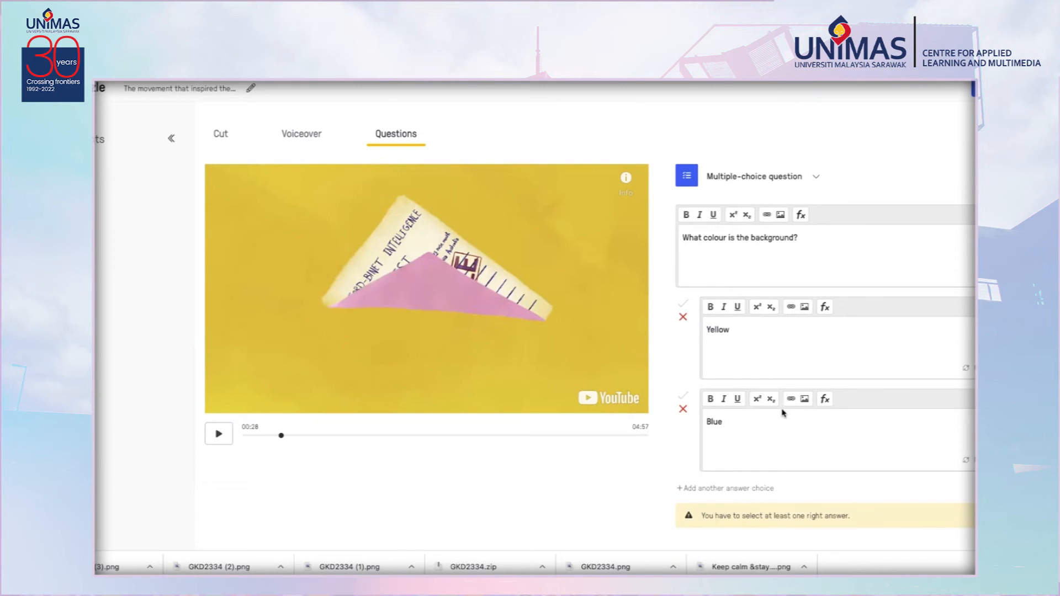
pyautogui.click(771, 489)
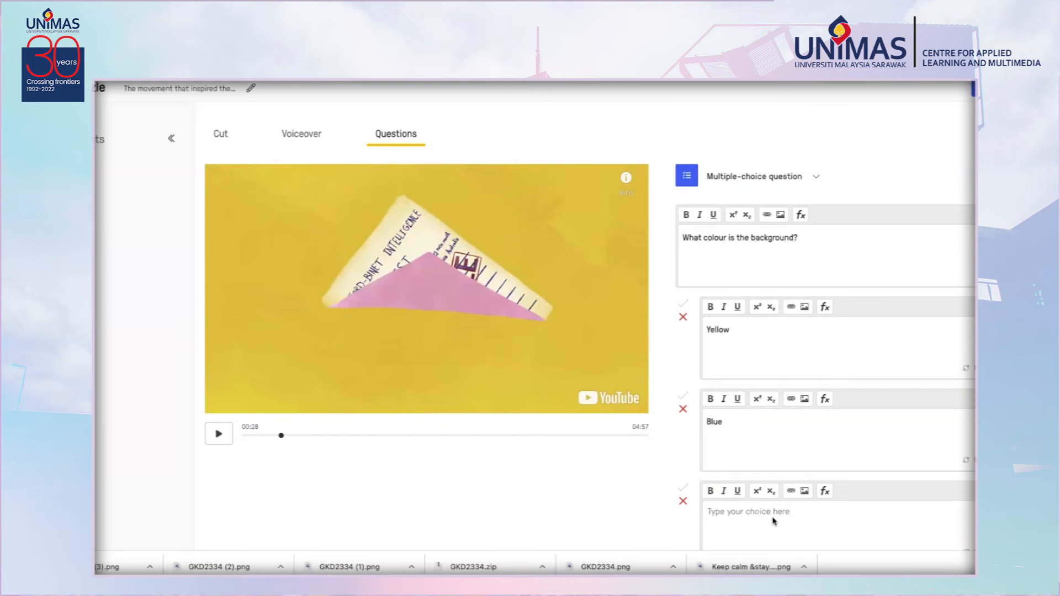
pyautogui.write('Red')
# Mark Yellow as the correct answer and save the multiple-choice question.
pyautogui.scroll(-4, 795, 448)
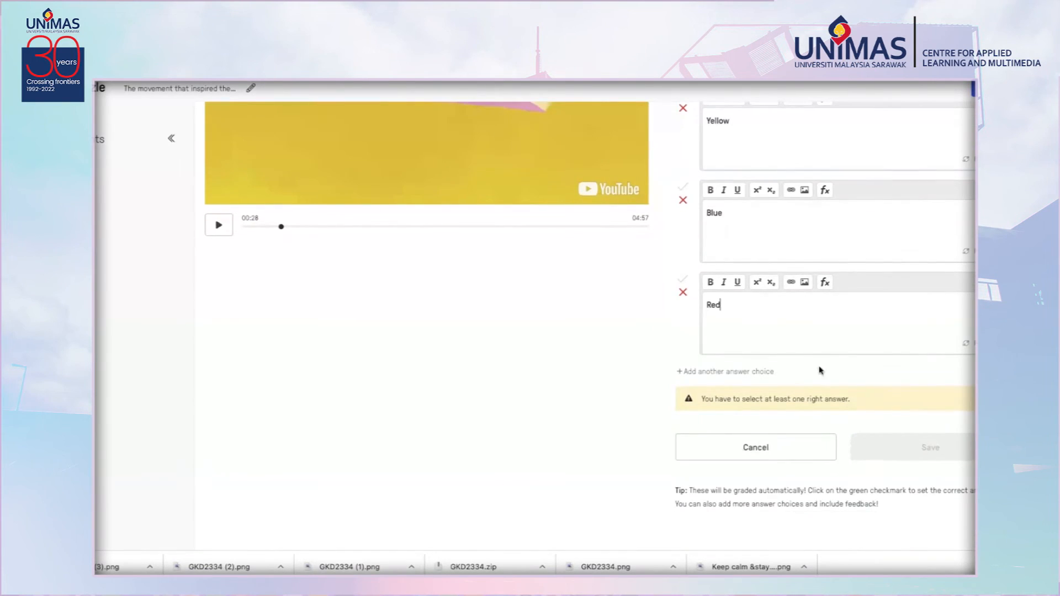
pyautogui.scroll(3, 714, 377)
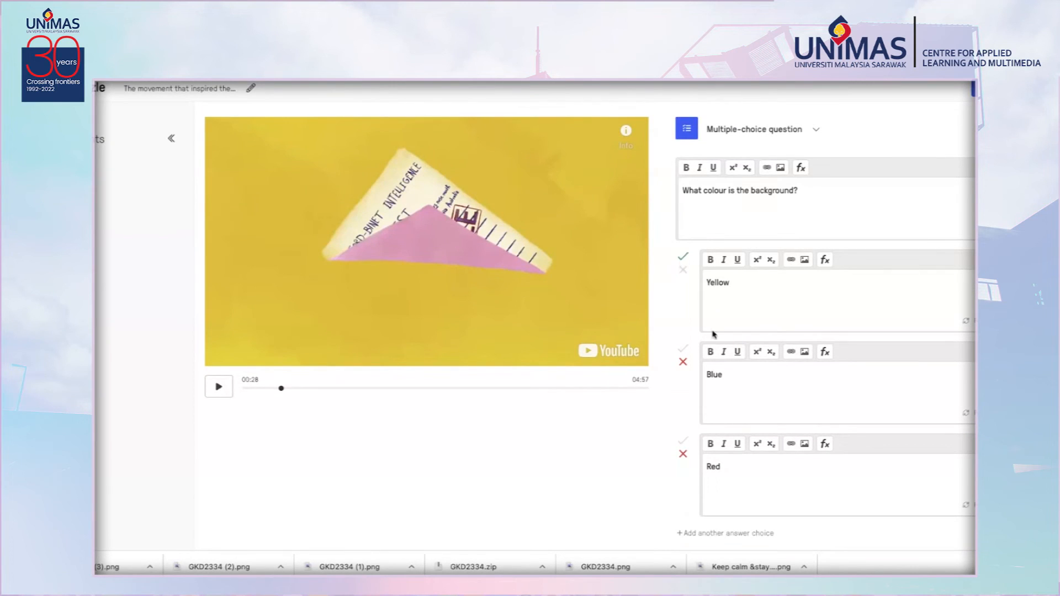
pyautogui.scroll(-2, 713, 334)
pyautogui.click(933, 449)
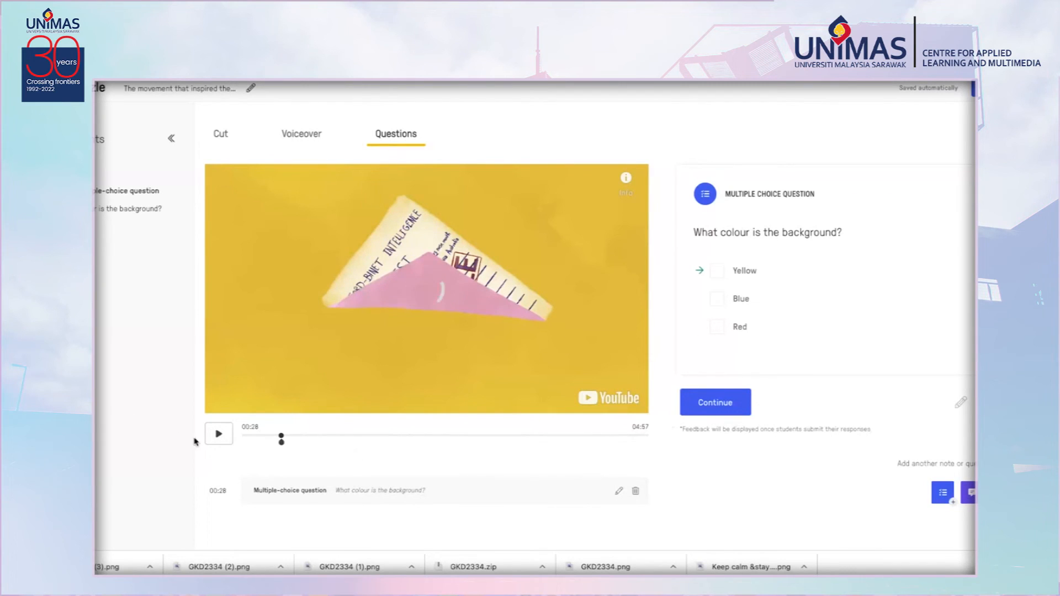
# Move the video to 01:00 and add a note containing a recorded audio message, then save it.
pyautogui.click(213, 439)
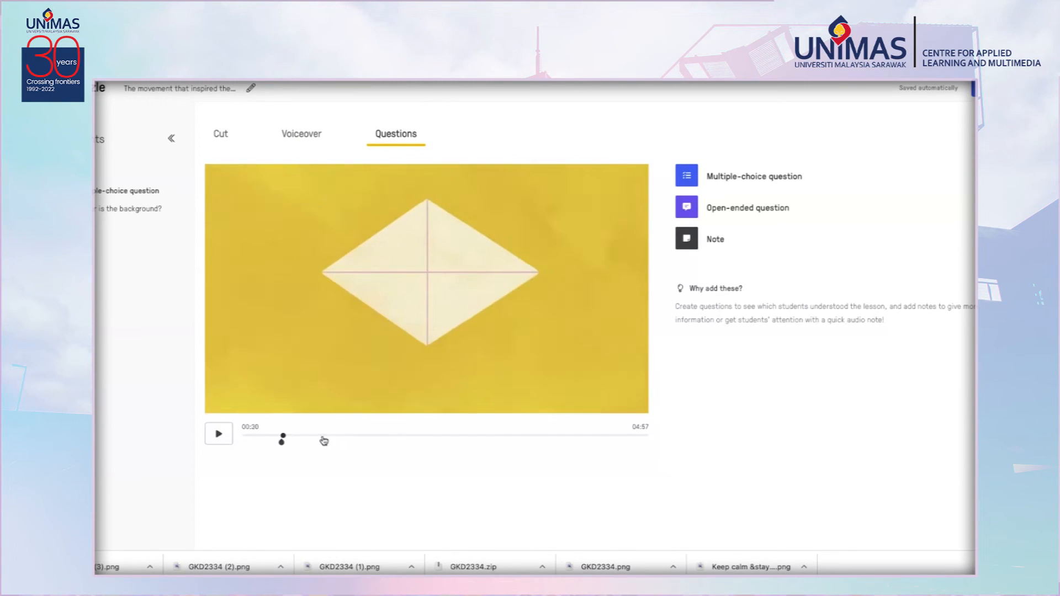
pyautogui.click(323, 436)
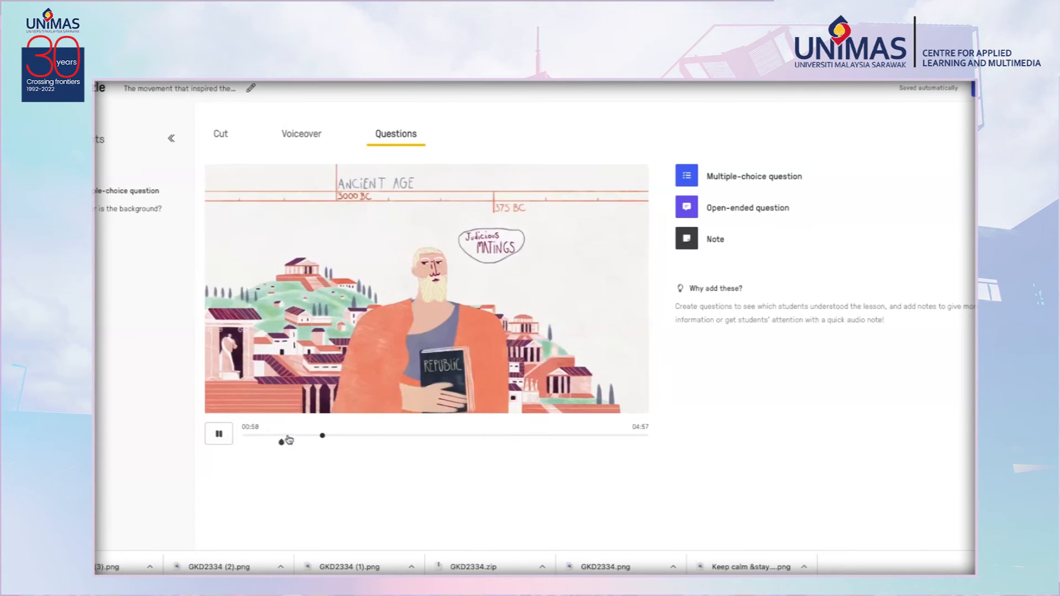
pyautogui.click(219, 434)
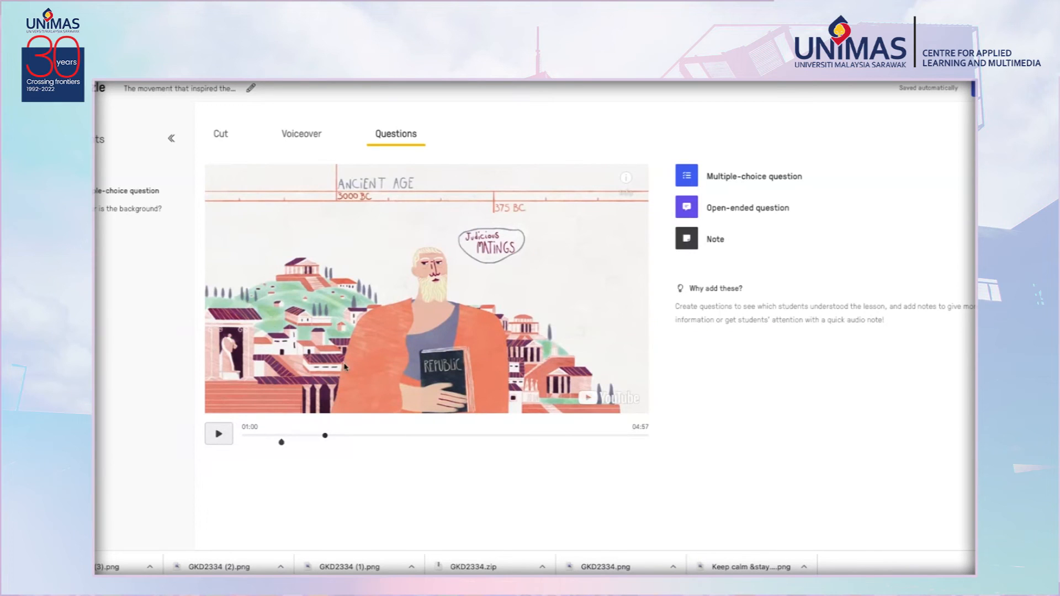
pyautogui.click(689, 247)
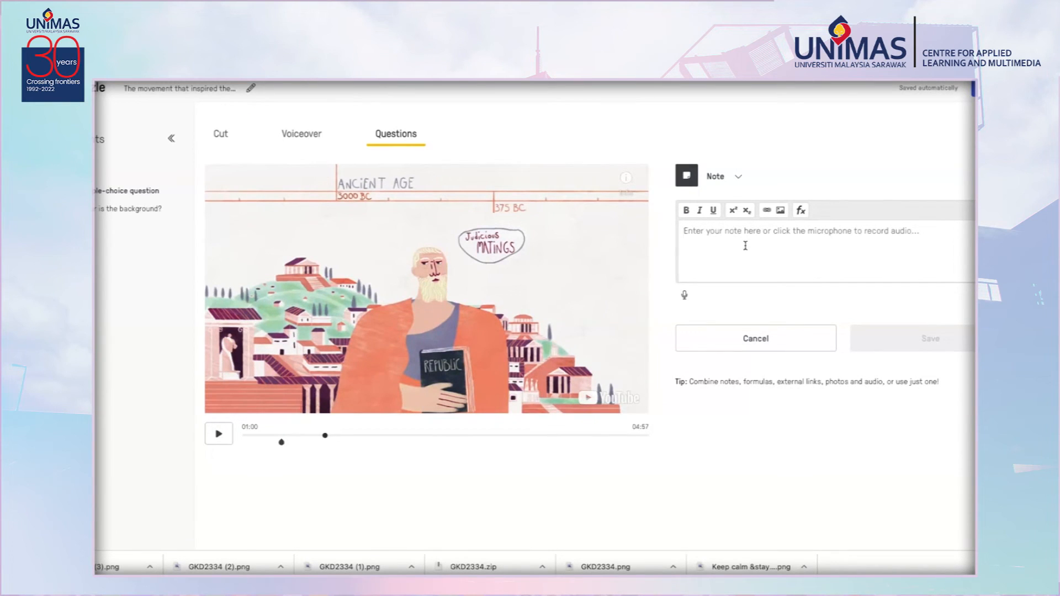
pyautogui.click(686, 297)
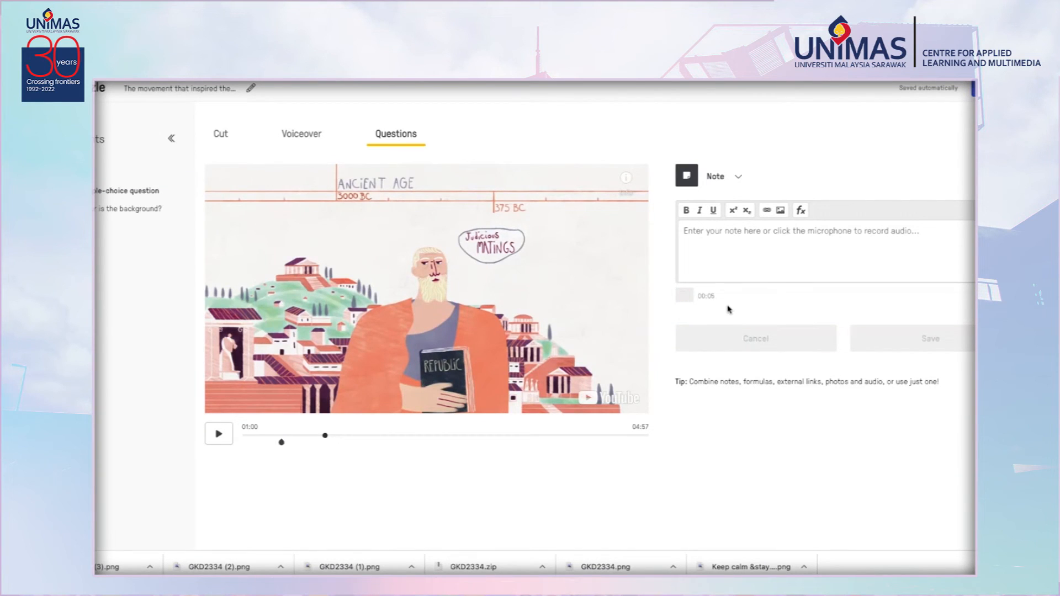
pyautogui.click(685, 296)
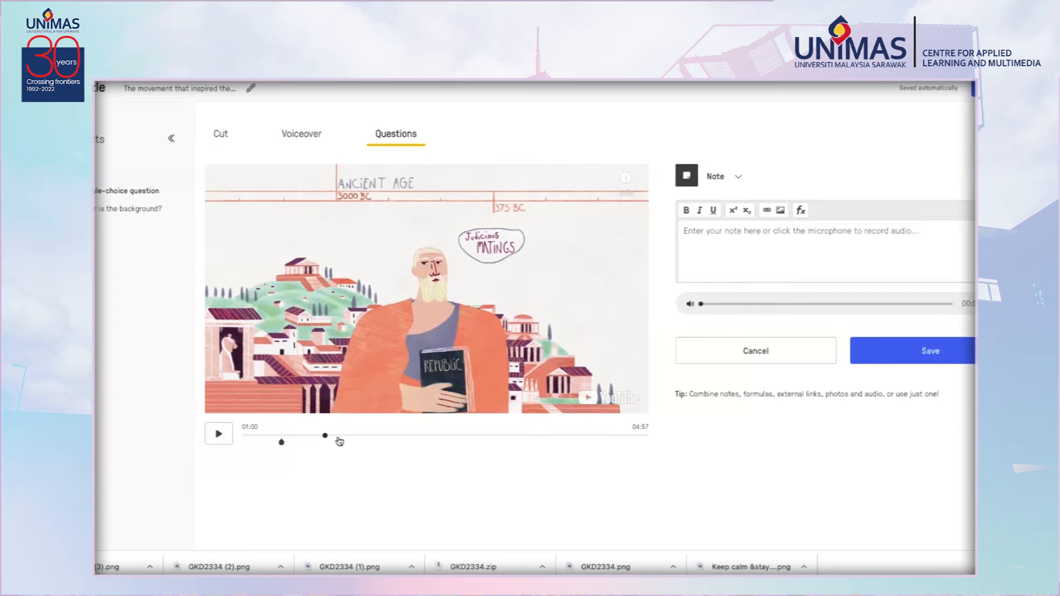
pyautogui.click(933, 352)
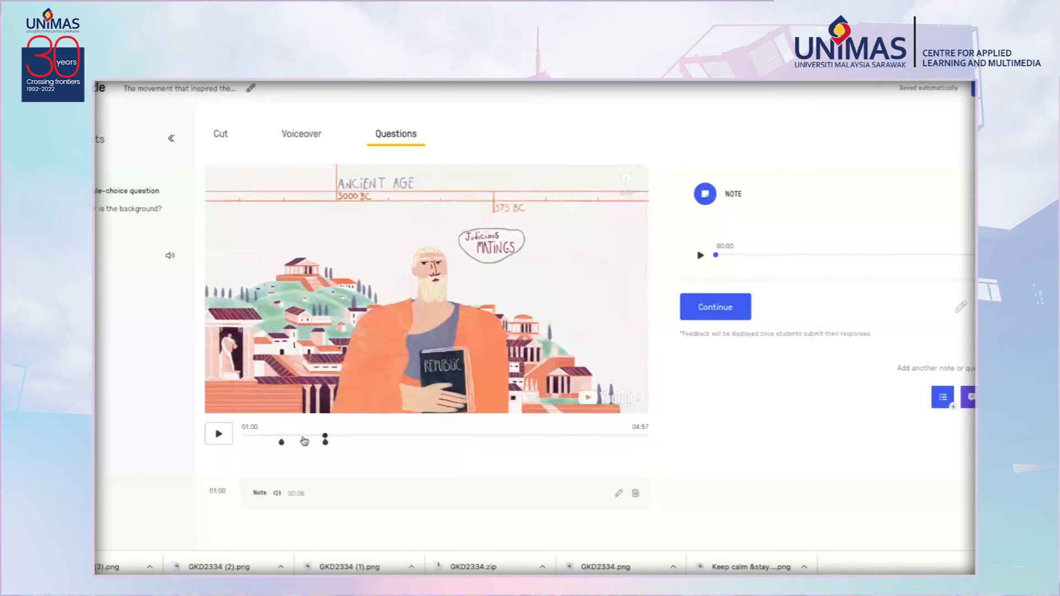
# In the Cut editor, trim the video so it ends at 01:53.
pyautogui.click(303, 440)
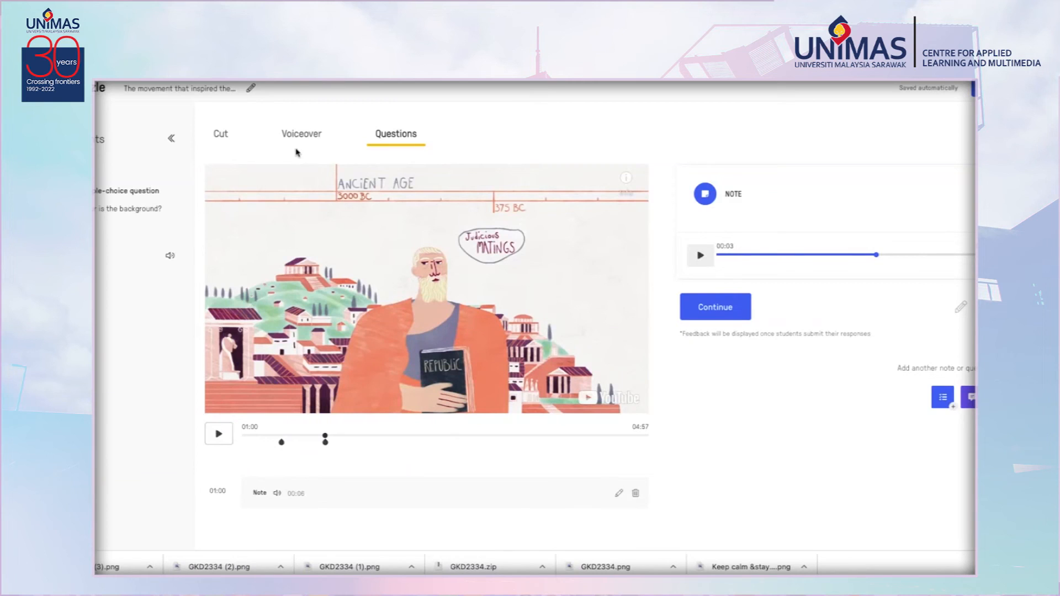
pyautogui.click(220, 134)
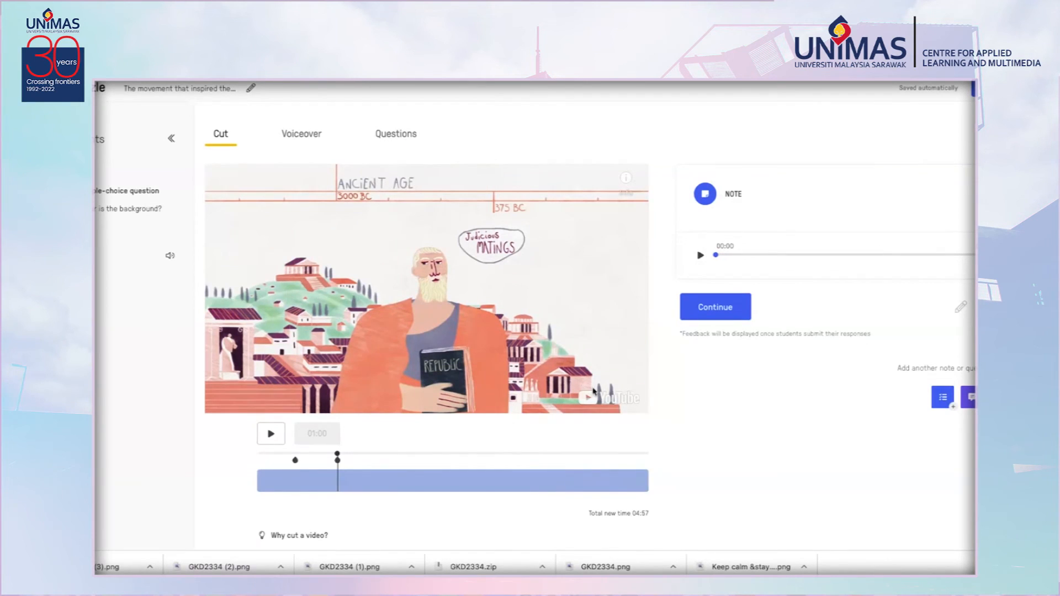
pyautogui.click(272, 435)
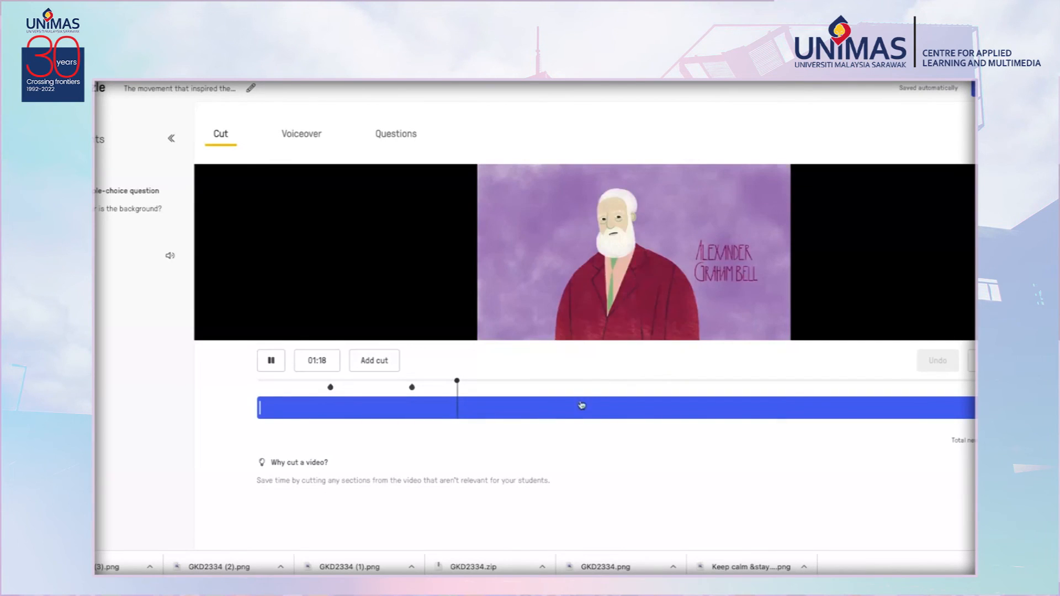
pyautogui.moveTo(975, 409); pyautogui.dragTo(548, 421)
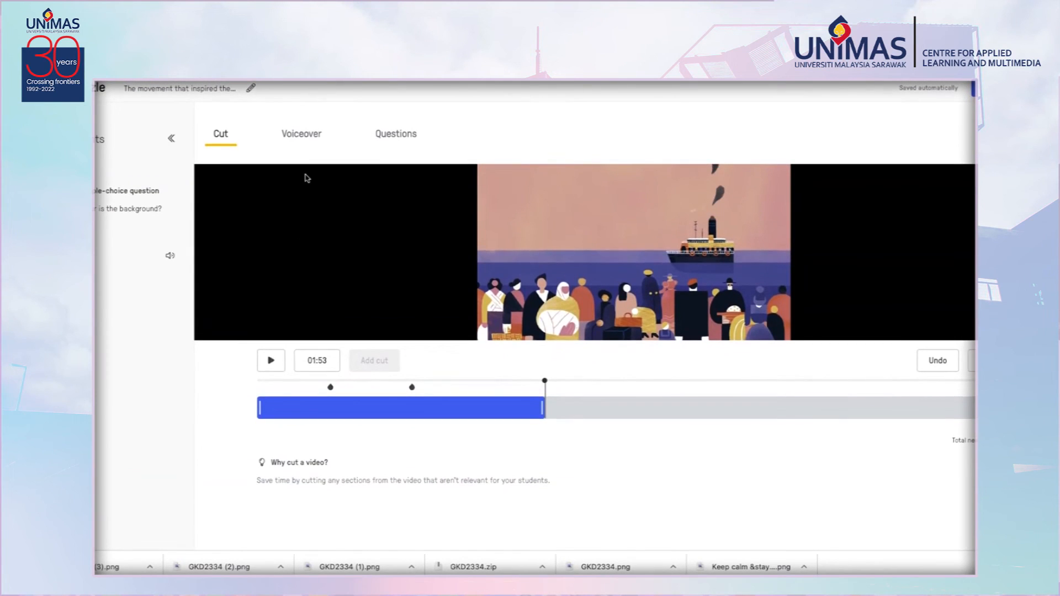
# Finish editing and open the video's preview page.
pyautogui.click(303, 135)
pyautogui.click(394, 134)
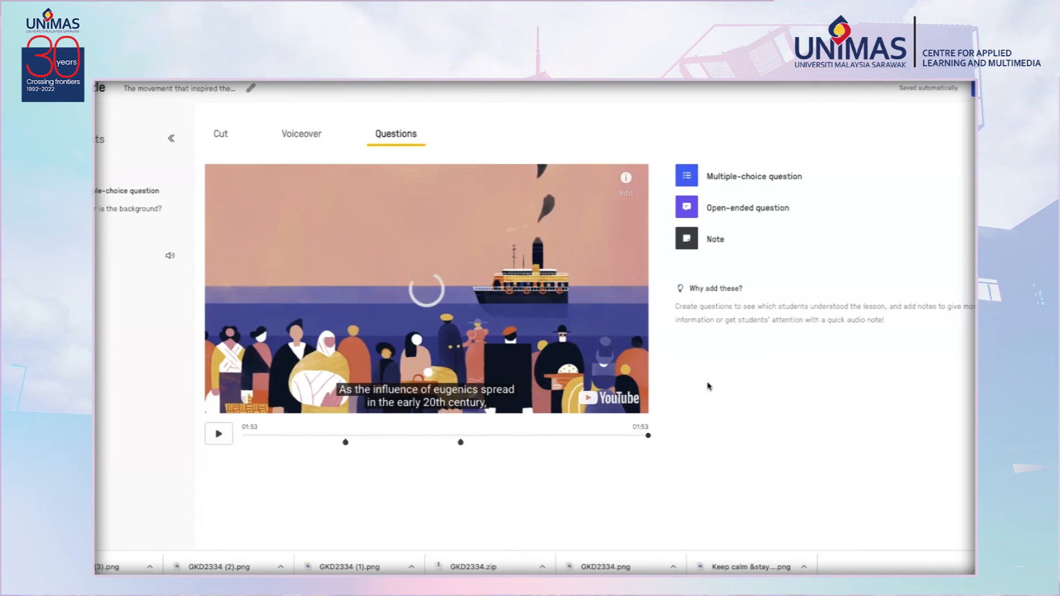
pyautogui.click(975, 88)
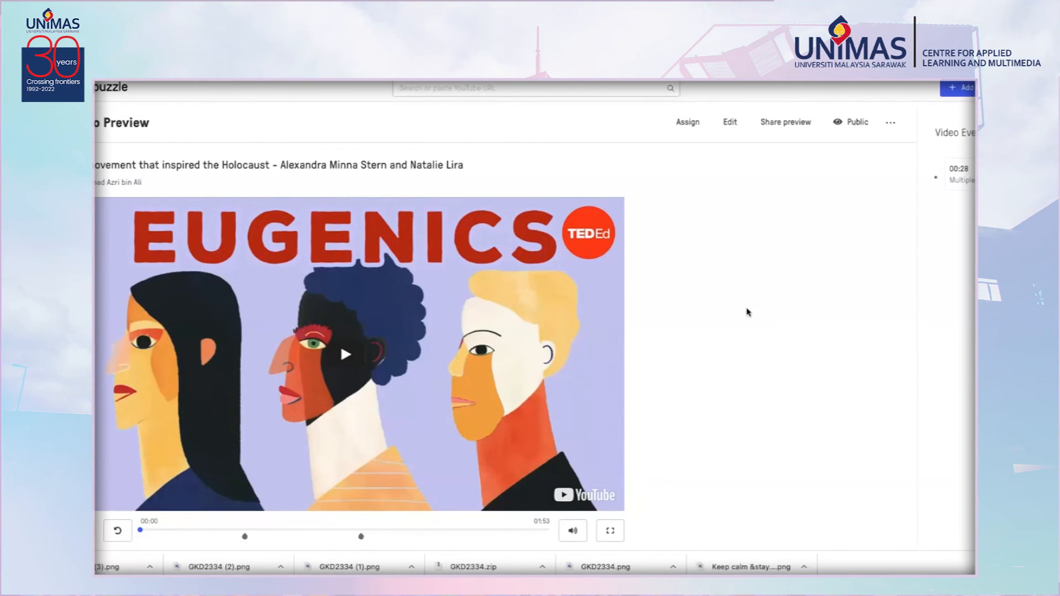
pyautogui.scroll(-2, 768, 343)
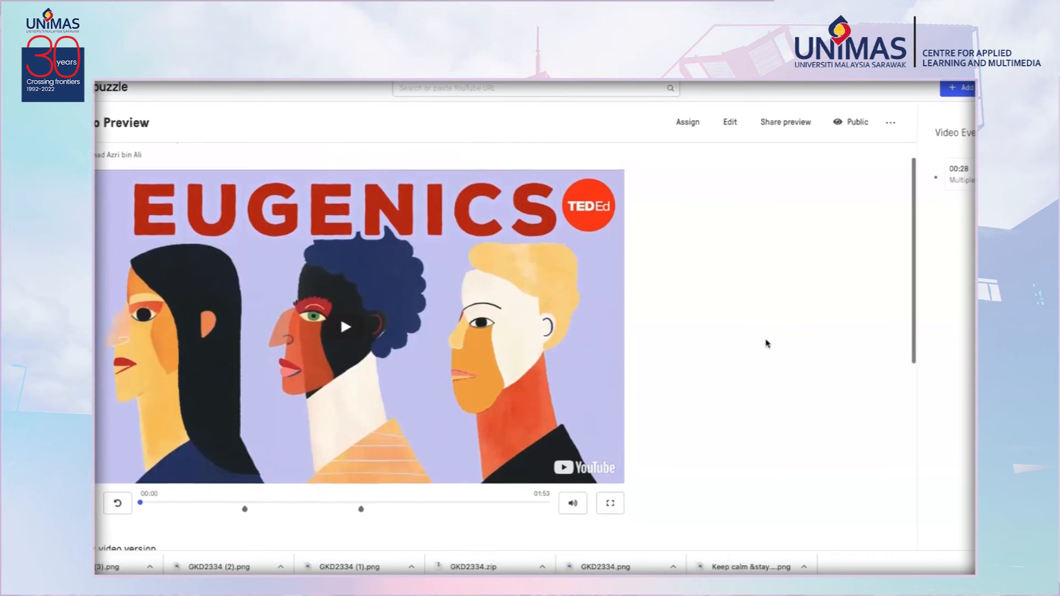
pyautogui.scroll(2, 767, 343)
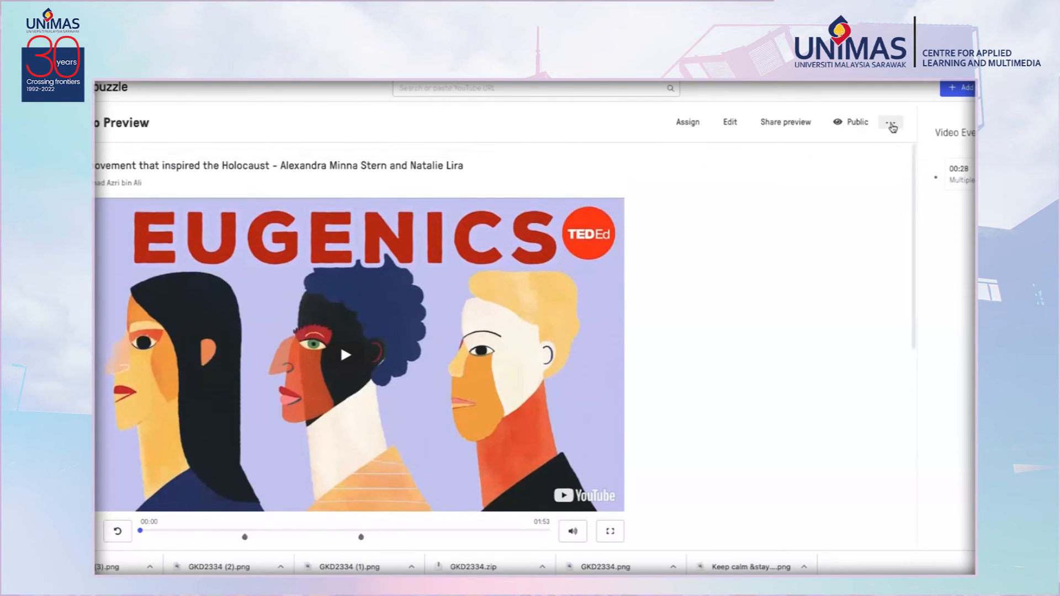
# Open Share preview, set the embed size to Large size and copy the embed code.
pyautogui.click(890, 125)
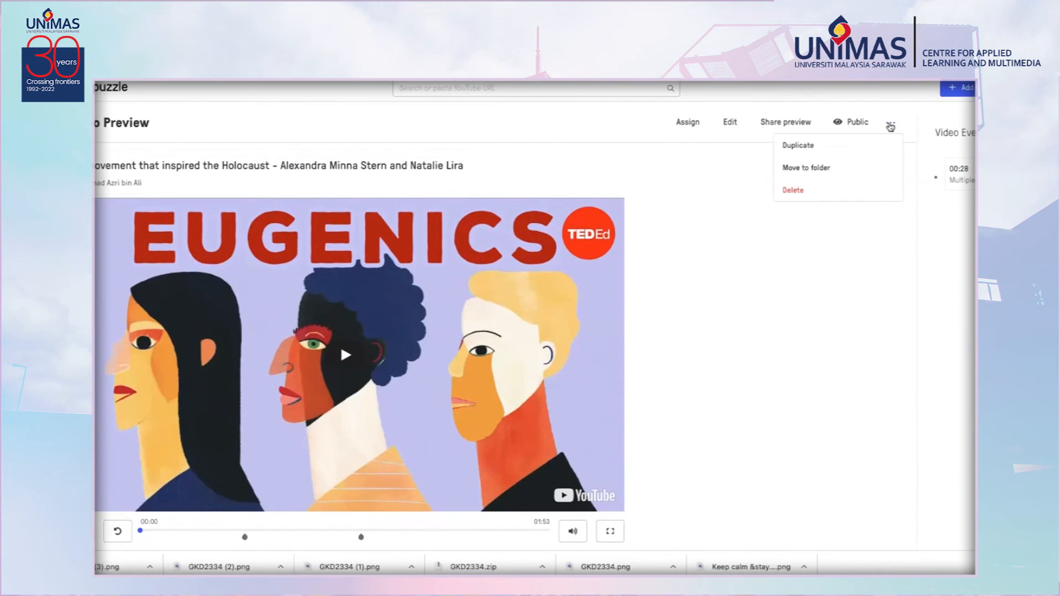
pyautogui.click(890, 127)
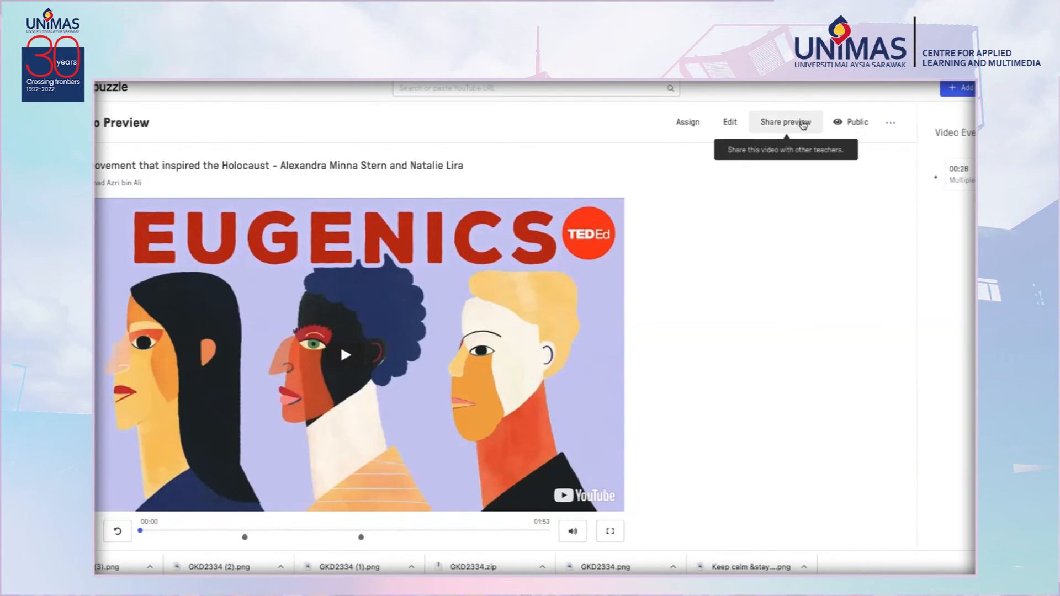
pyautogui.click(789, 122)
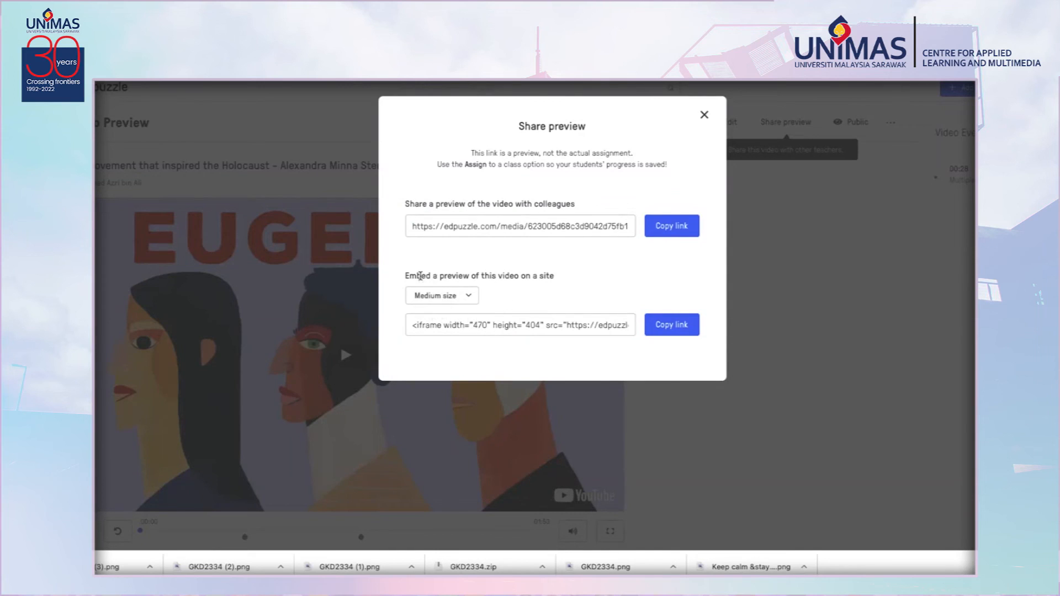
pyautogui.click(469, 297)
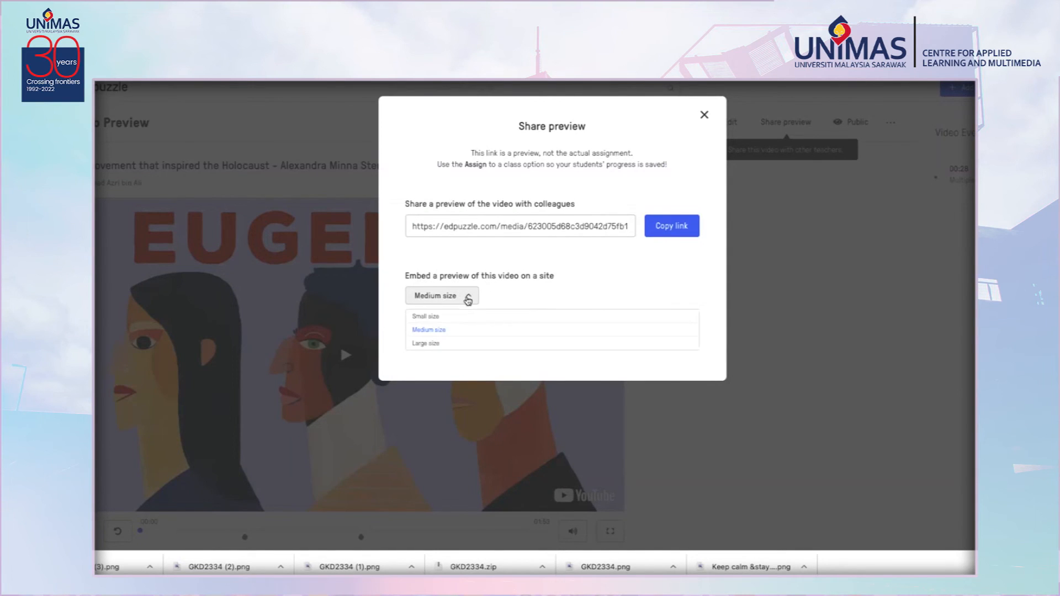
pyautogui.click(436, 344)
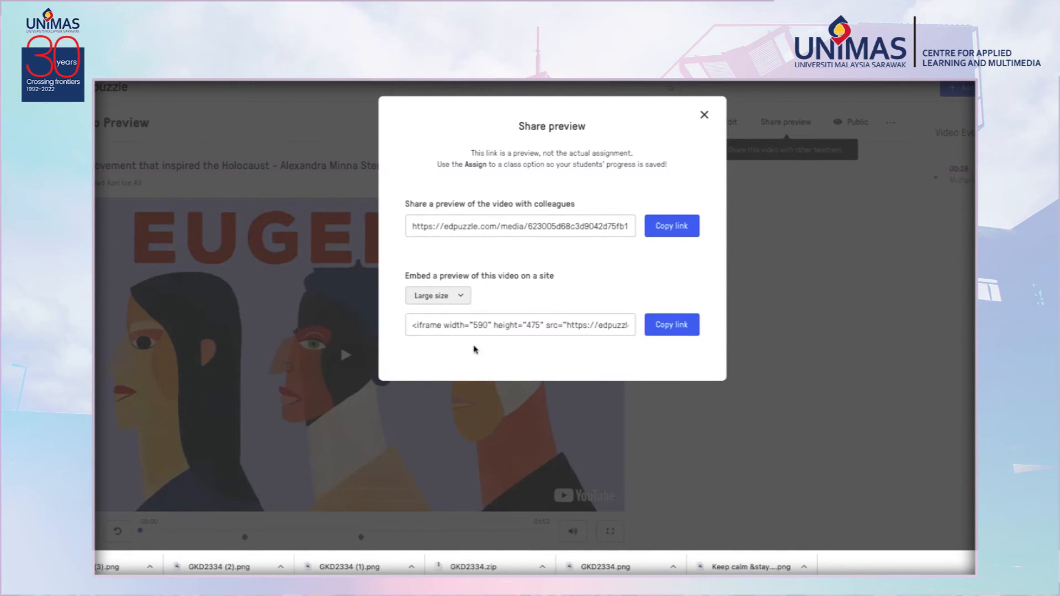
pyautogui.click(683, 328)
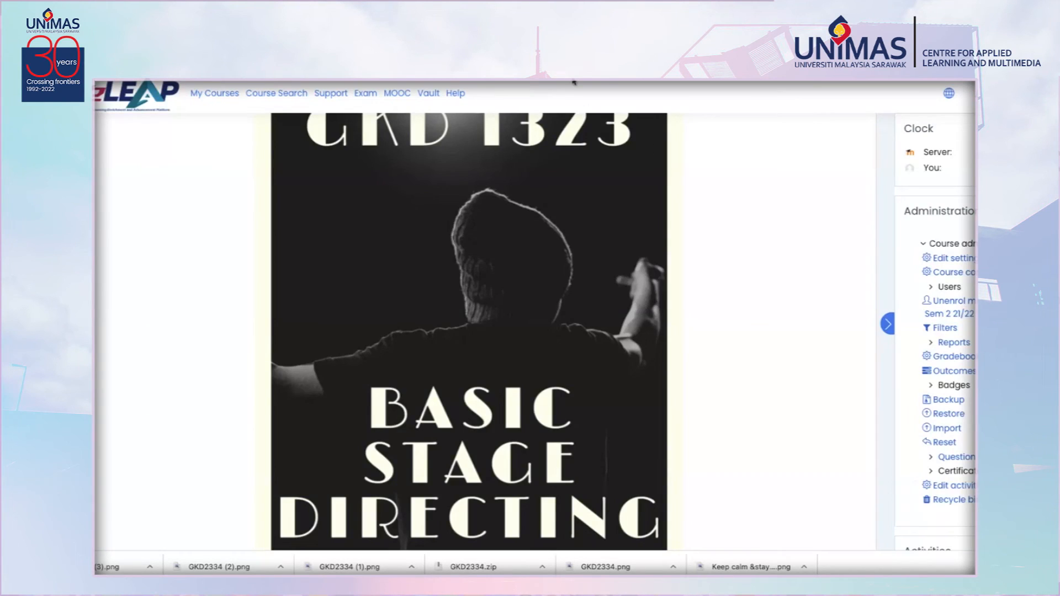
# Switch to the eLEAP course page and turn editing on.
pyautogui.click(575, 82)
pyautogui.scroll(-2, 541, 267)
pyautogui.scroll(1, 666, 299)
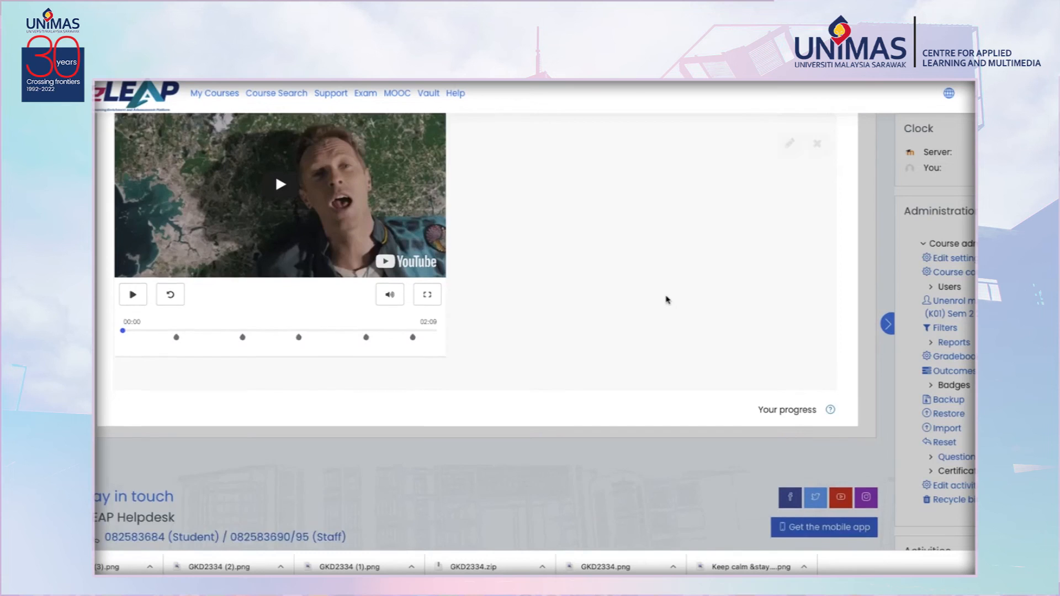
pyautogui.scroll(10, 666, 299)
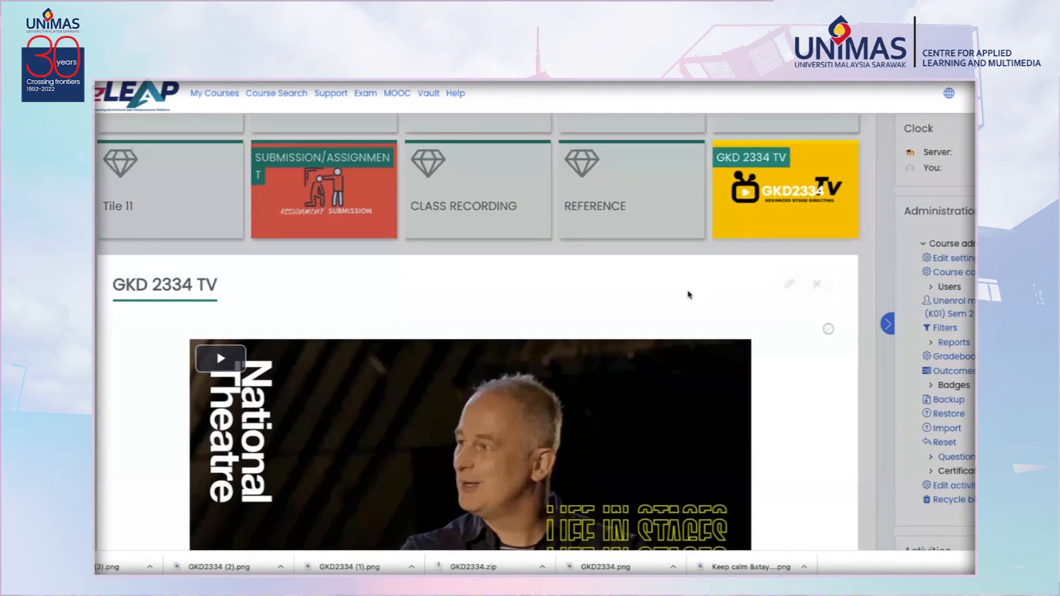
pyautogui.click(818, 285)
pyautogui.scroll(10, 793, 248)
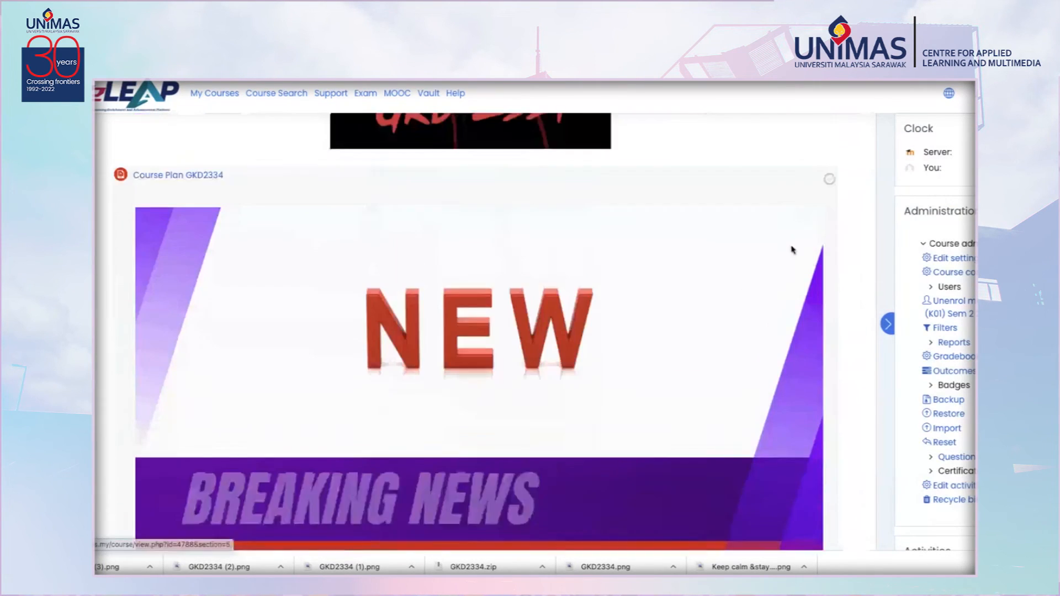
pyautogui.scroll(-1, 795, 232)
pyautogui.click(824, 177)
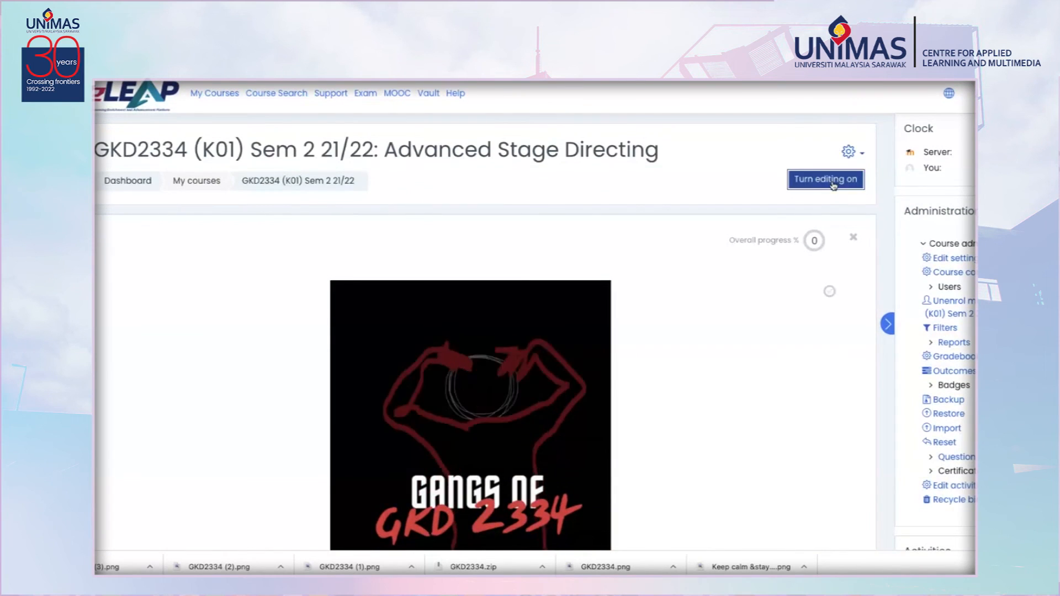
# Add a Label activity to the GKD 2334 TV section.
pyautogui.scroll(-5, 719, 418)
pyautogui.scroll(-20, 719, 418)
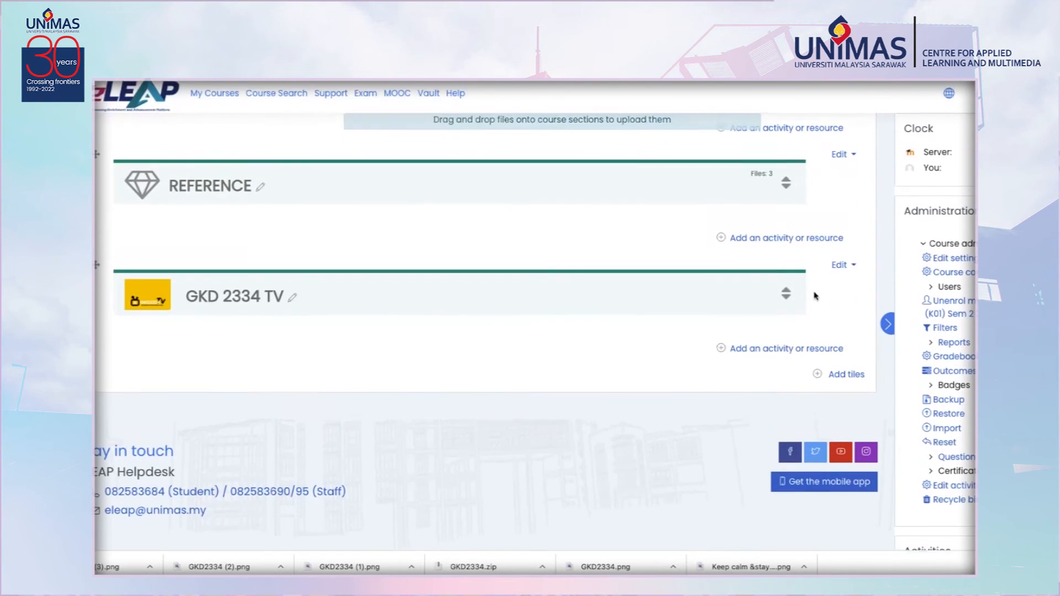
pyautogui.click(840, 266)
pyautogui.click(641, 361)
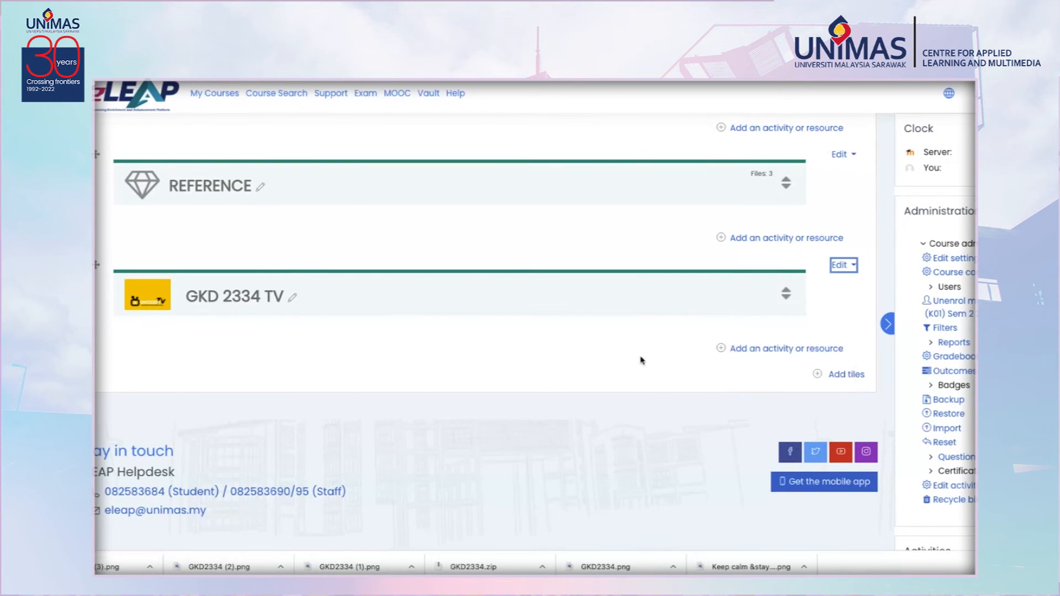
pyautogui.click(740, 349)
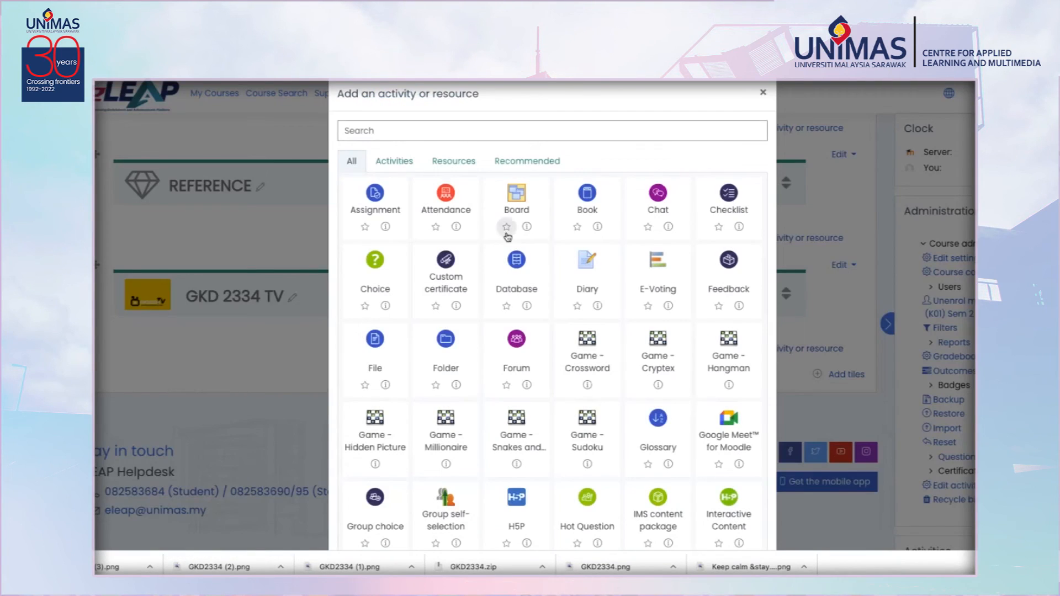
pyautogui.click(421, 133)
pyautogui.write('label')
pyautogui.click(370, 207)
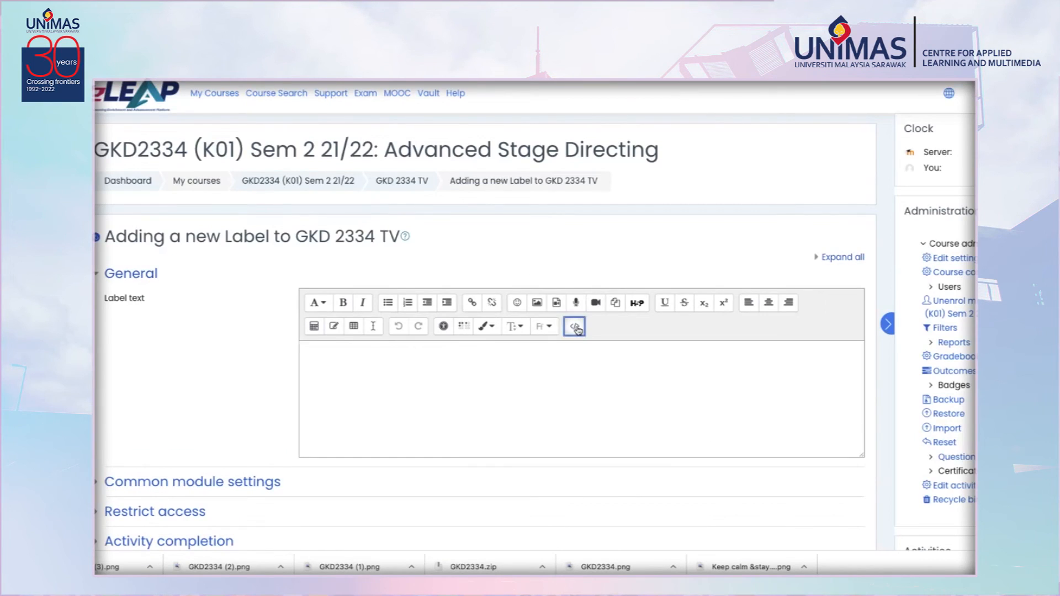
# Paste the Edpuzzle embed code into the label text's HTML source and save, returning to the course.
pyautogui.click(575, 326)
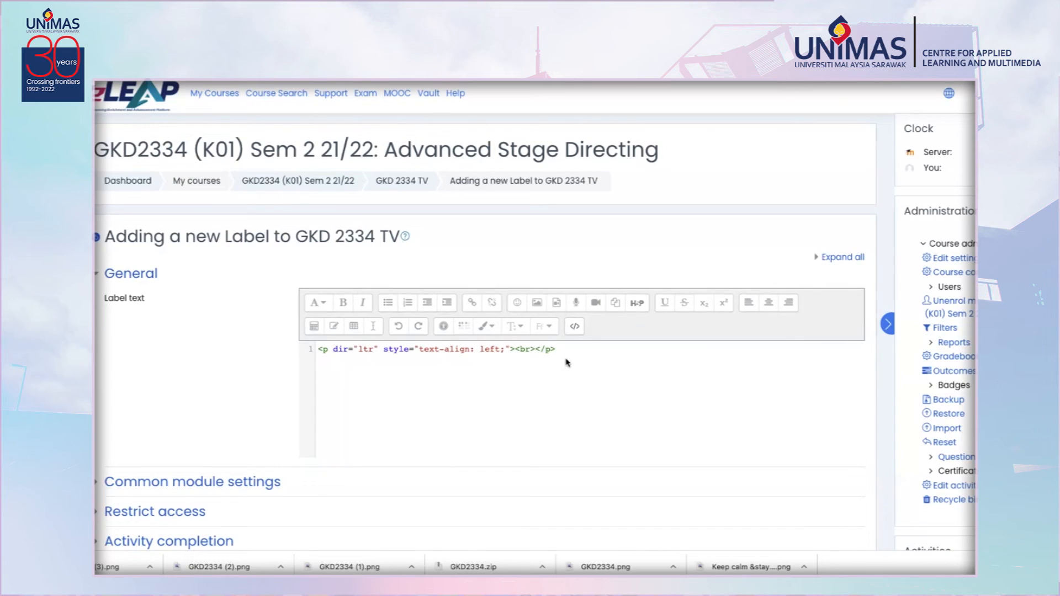
pyautogui.hotkey('ctrl', 'v')
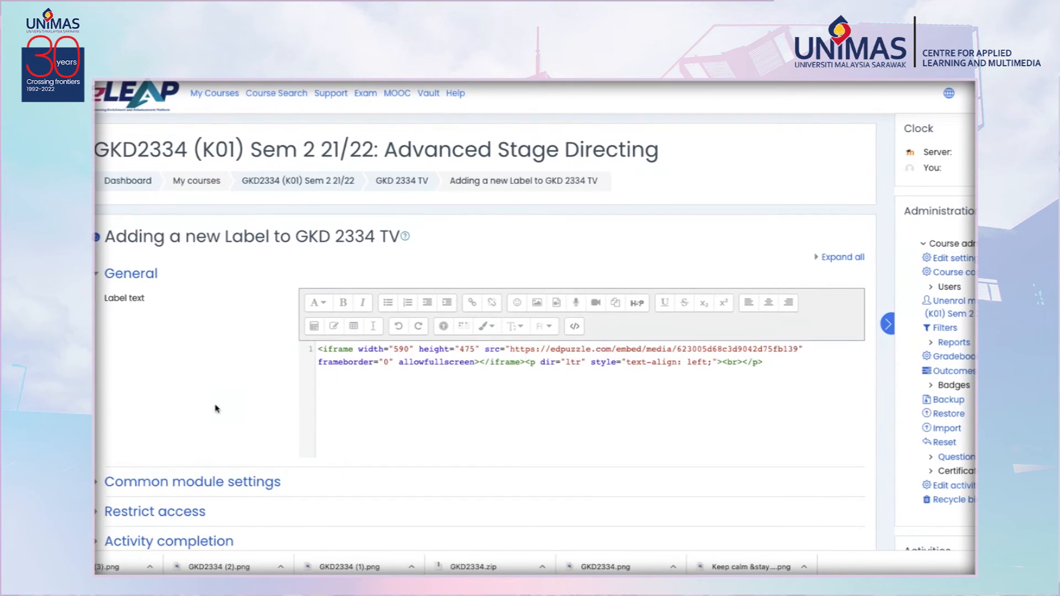
pyautogui.scroll(-5, 218, 403)
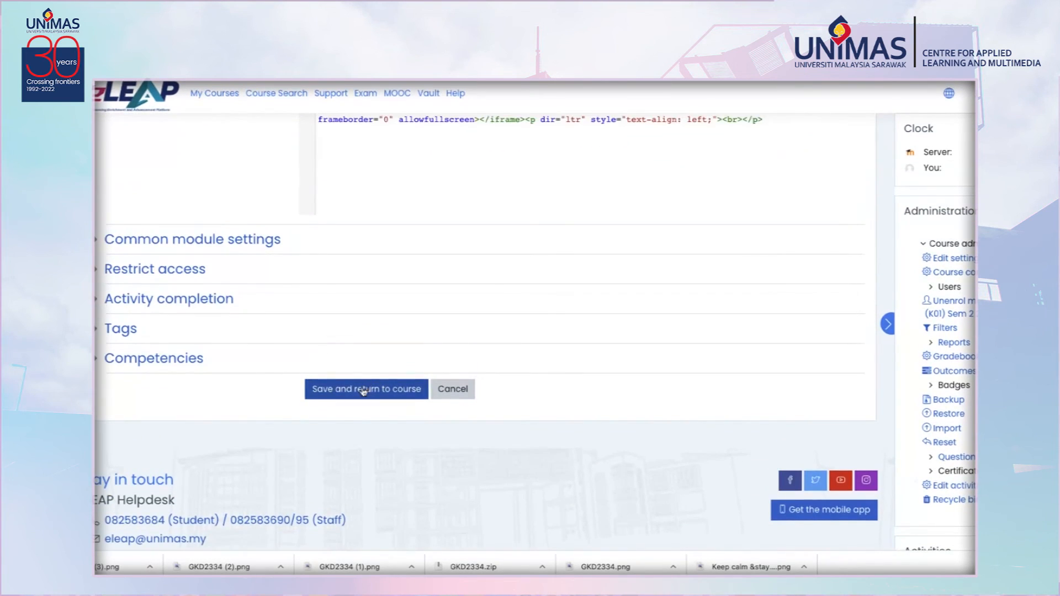
pyautogui.click(361, 388)
# Open the GKD 2334 TV section and review the embedded Edpuzzle video in the course.
pyautogui.scroll(-20, 368, 396)
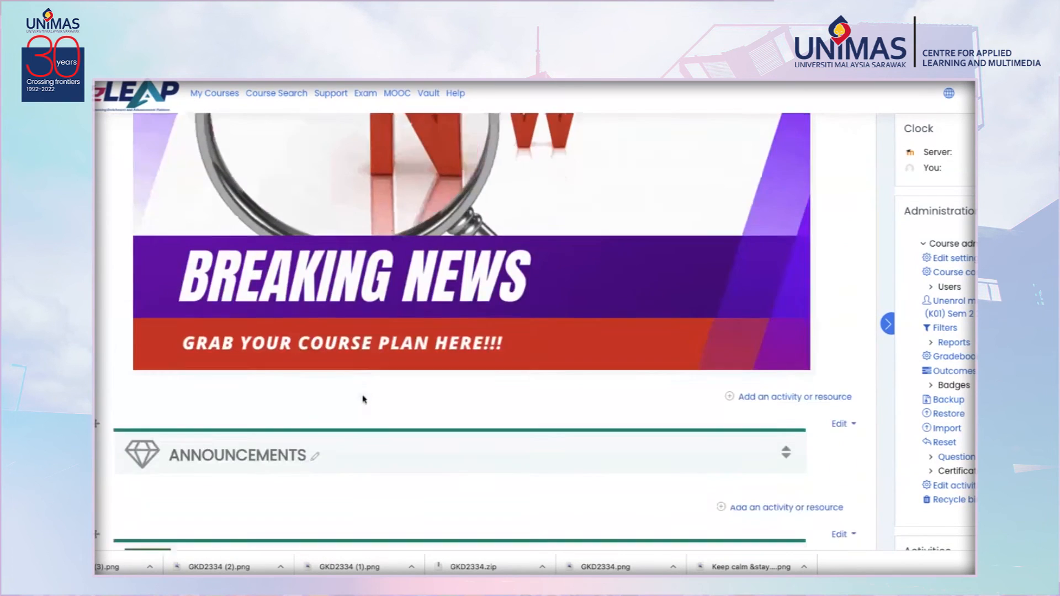
pyautogui.scroll(-2, 363, 399)
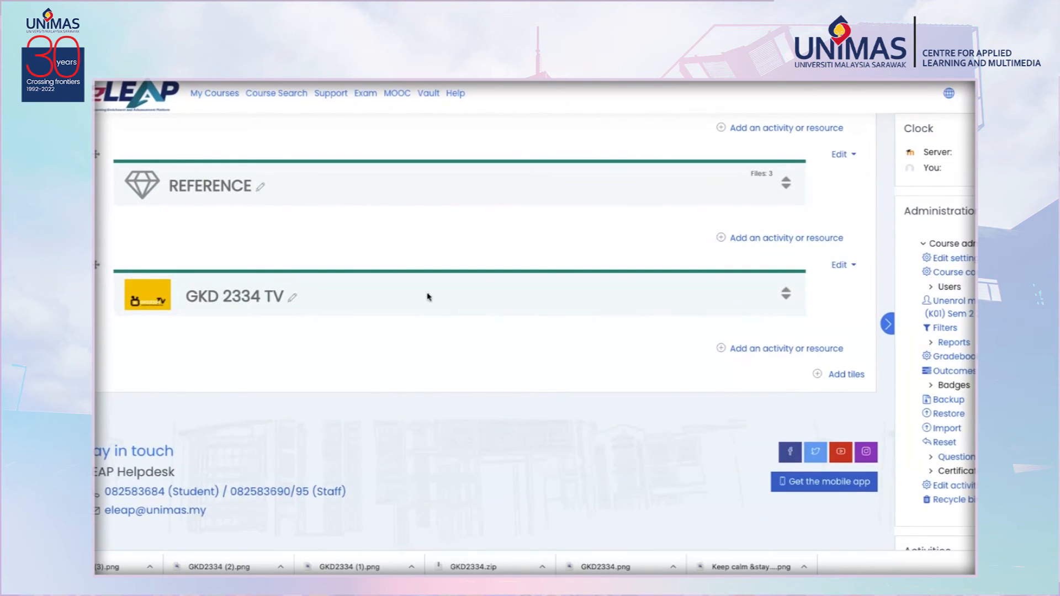
pyautogui.click(787, 294)
pyautogui.scroll(-10, 635, 343)
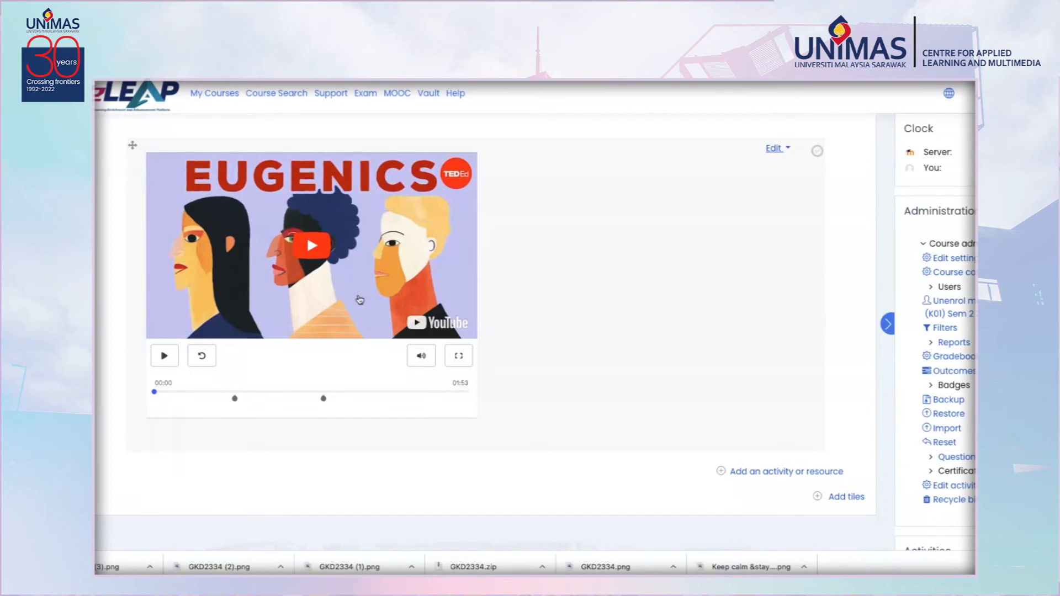
pyautogui.scroll(1, 392, 317)
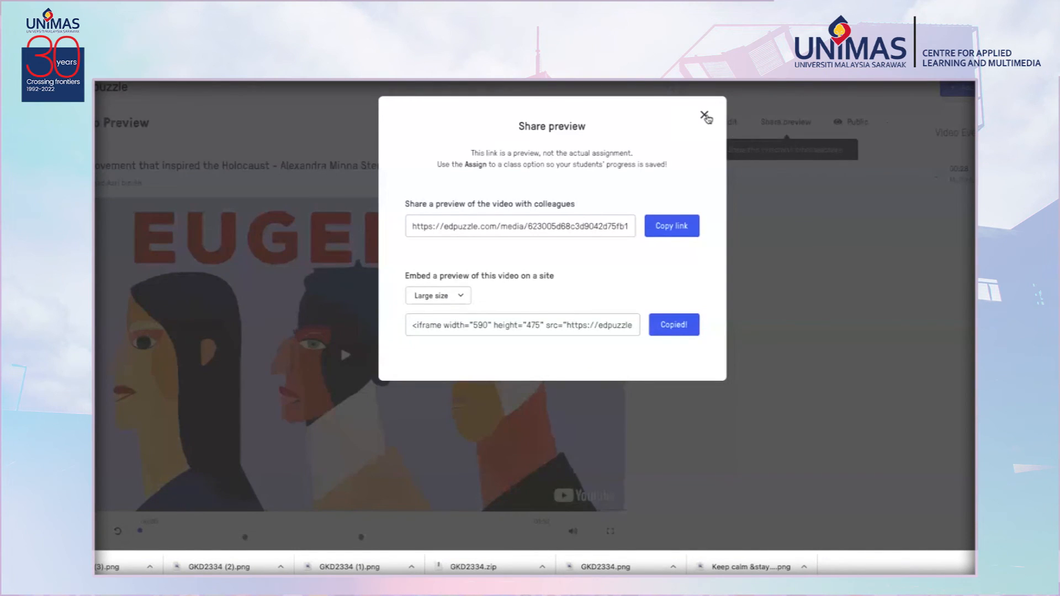
# Switch to Edpuzzle, open the quiz video's editor, and return to the Edpuzzle home page.
pyautogui.click(705, 116)
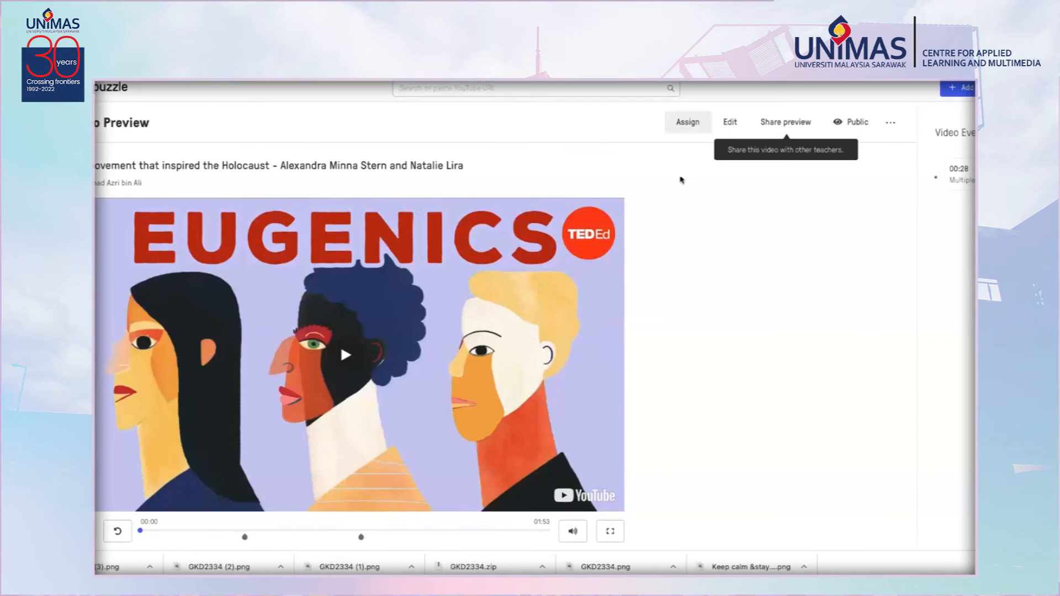
pyautogui.scroll(-3, 682, 328)
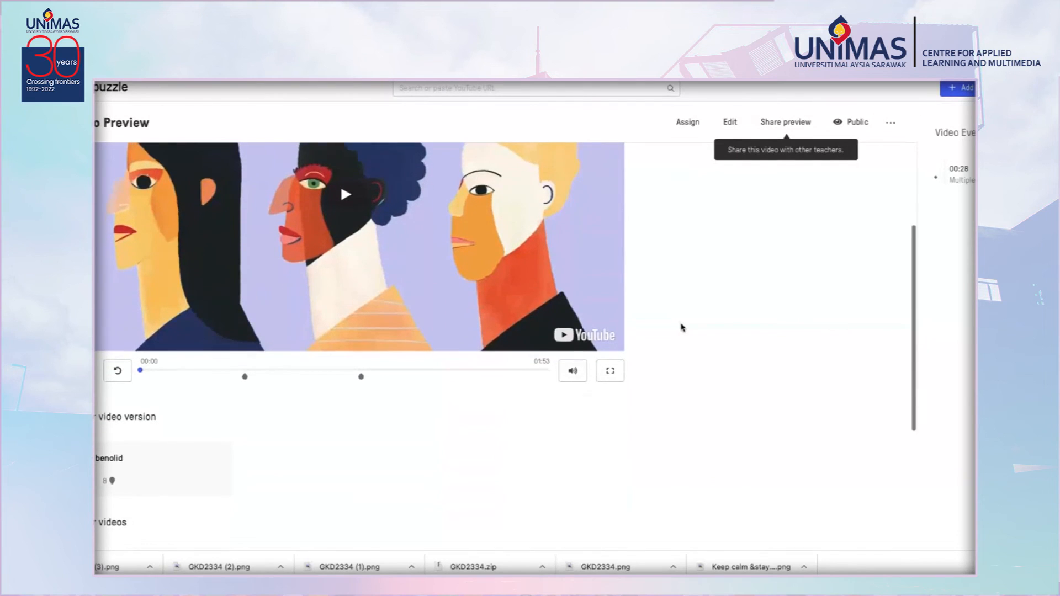
pyautogui.scroll(2, 682, 328)
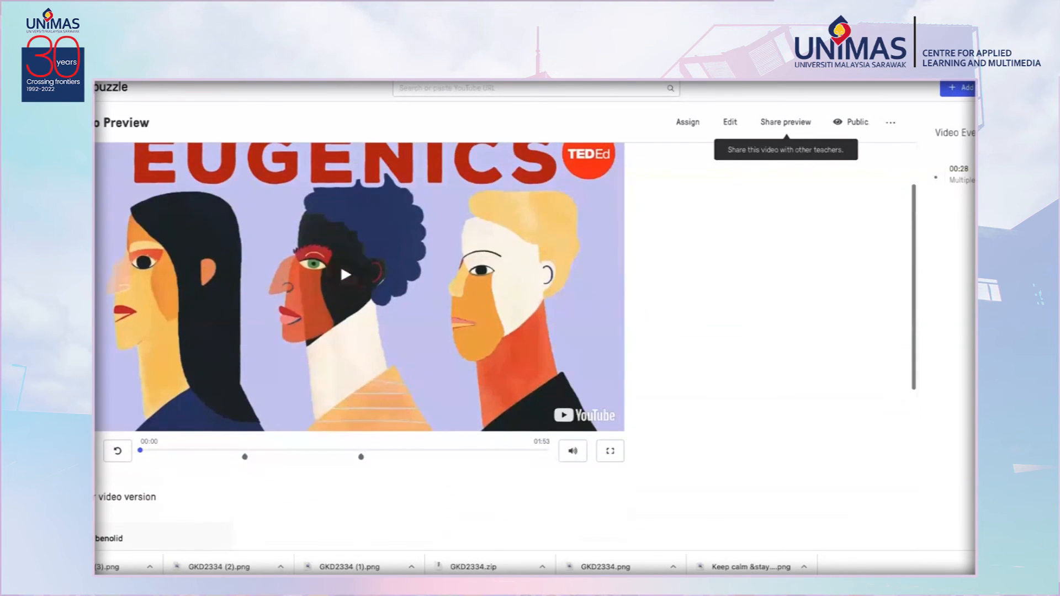
pyautogui.click(730, 122)
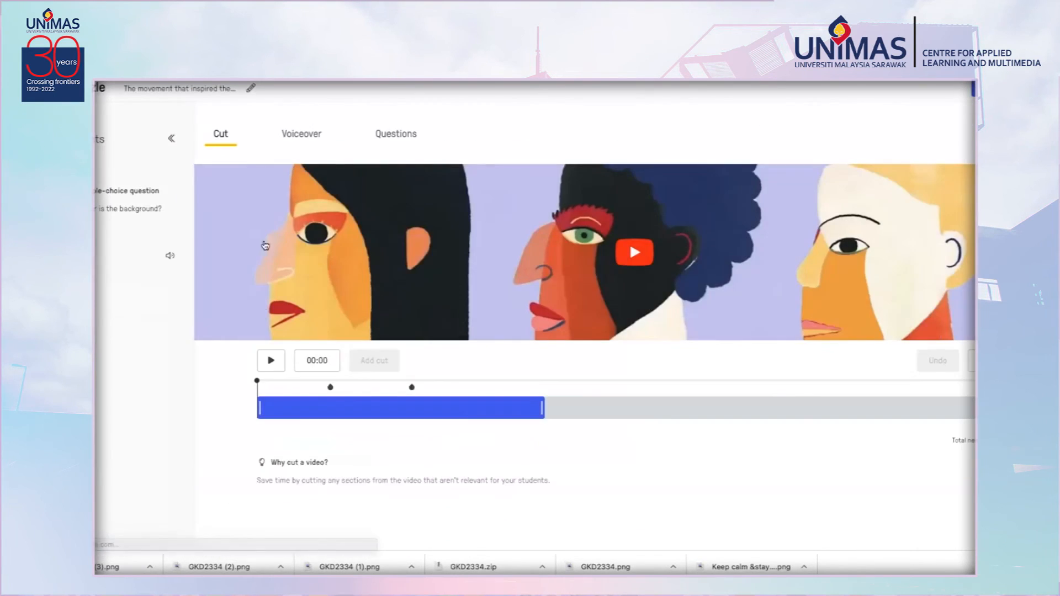
pyautogui.click(112, 102)
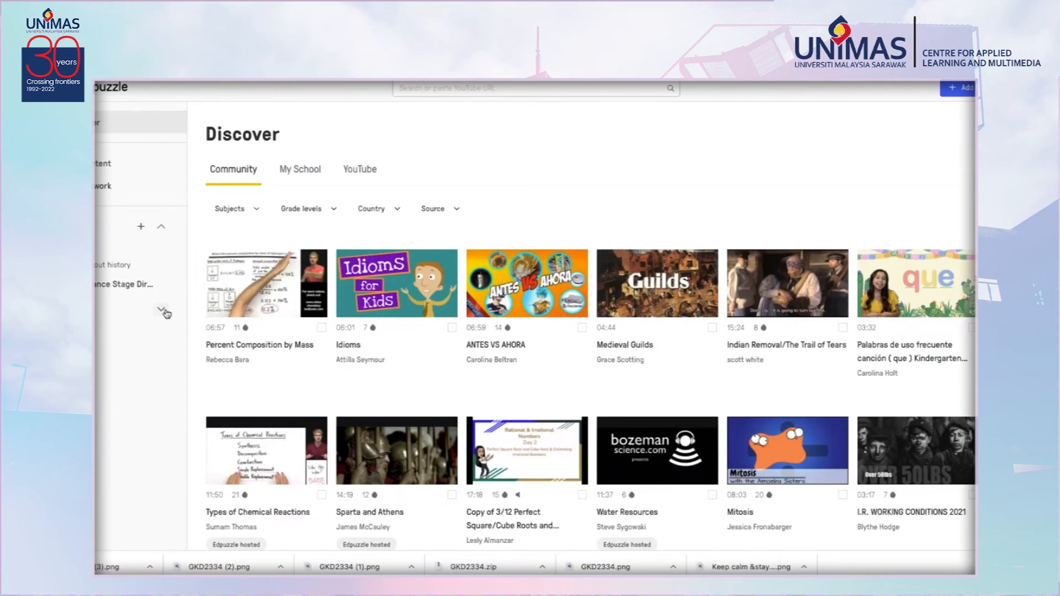
# Open the GKD1023 class and its Coldplay - Up&Up (Official Video) assignment.
pyautogui.click(138, 283)
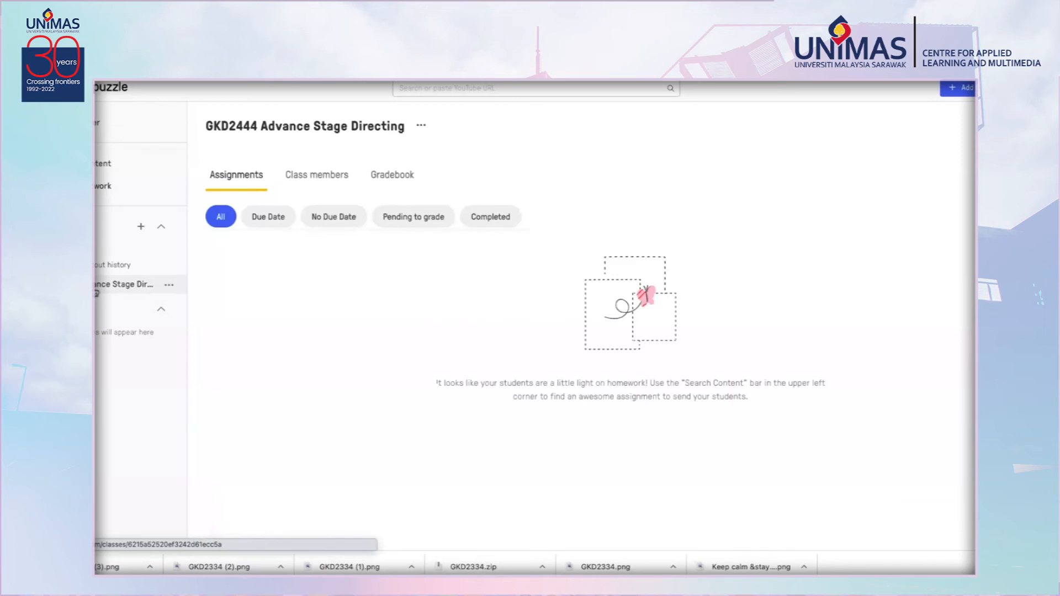
pyautogui.click(140, 257)
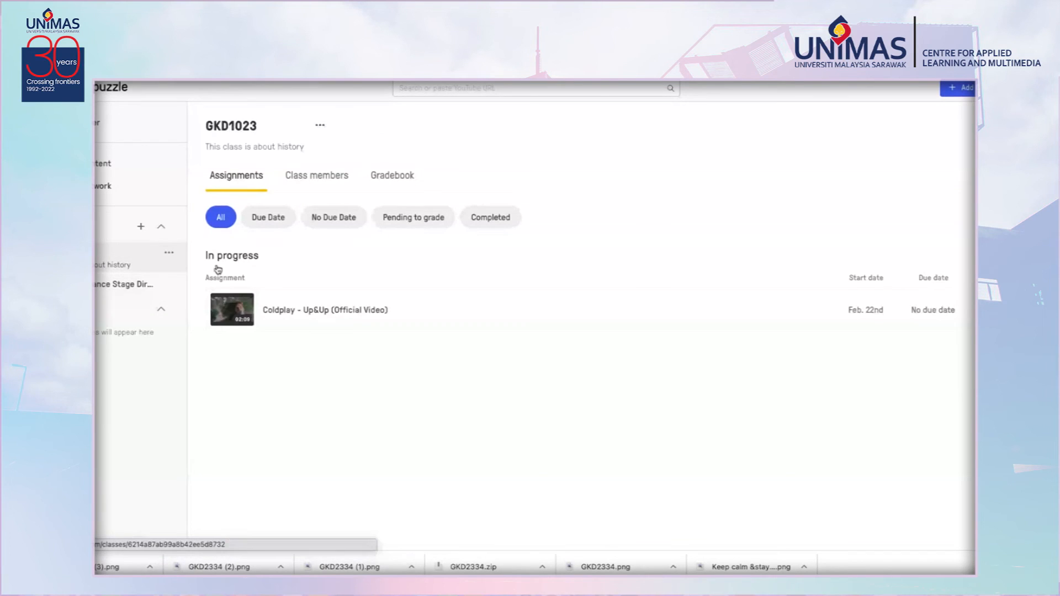
pyautogui.click(313, 320)
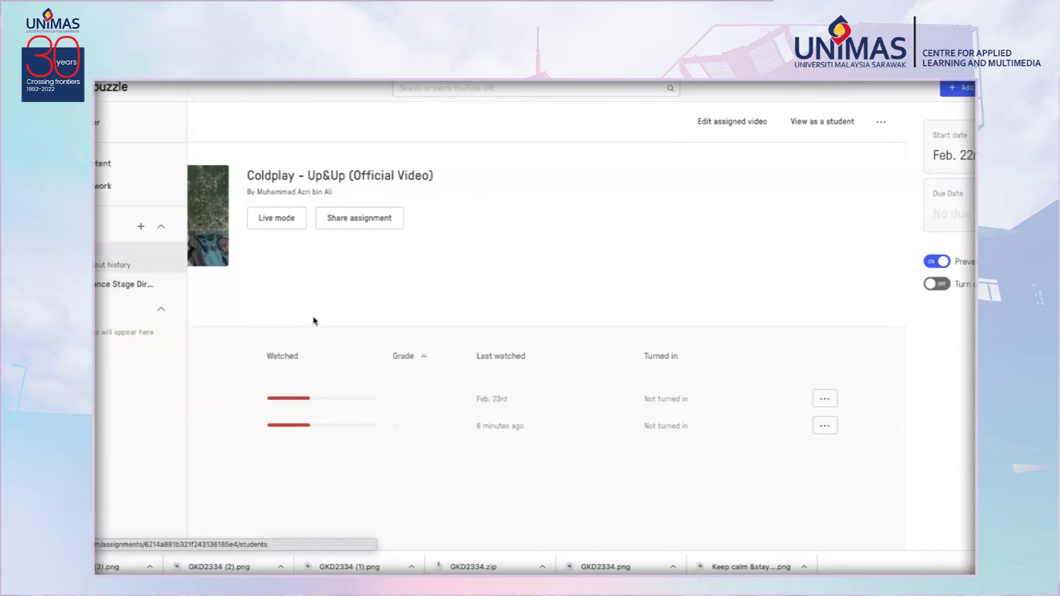
# Start Live Mode for the assignment and then exit Live Mode.
pyautogui.click(266, 223)
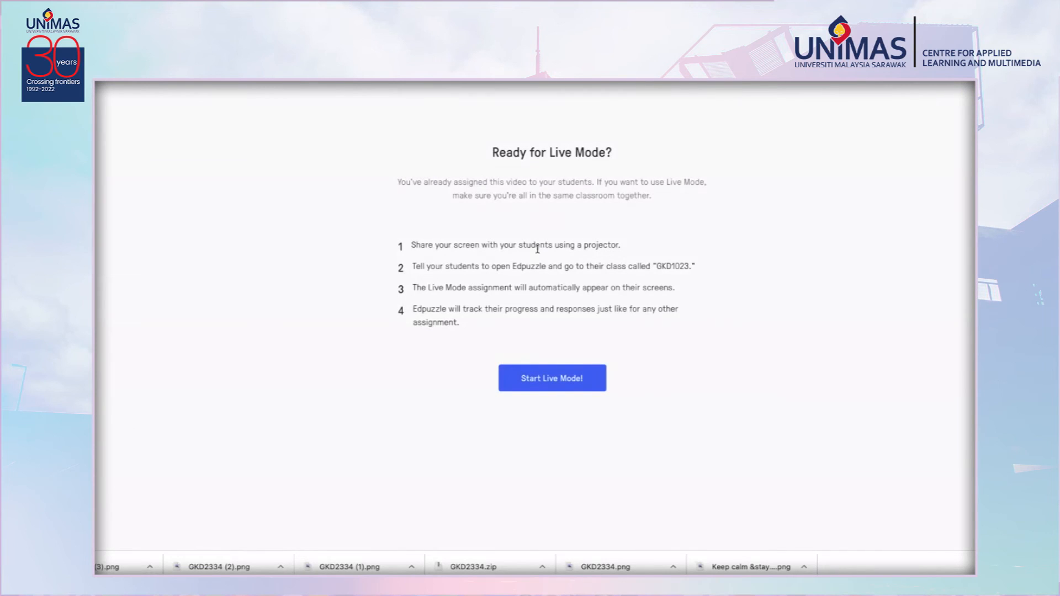
pyautogui.click(553, 375)
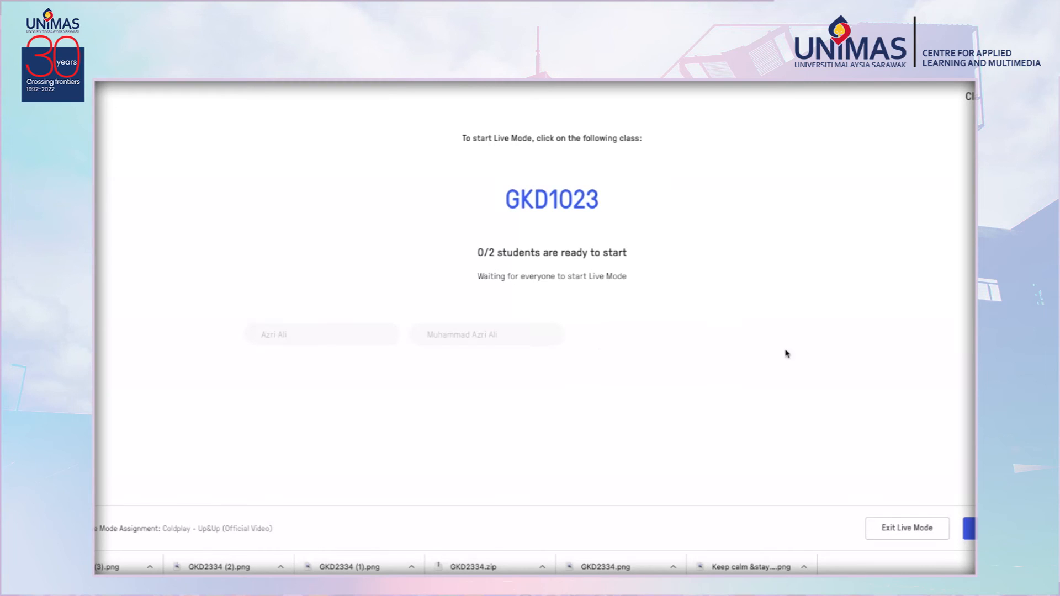
pyautogui.click(917, 532)
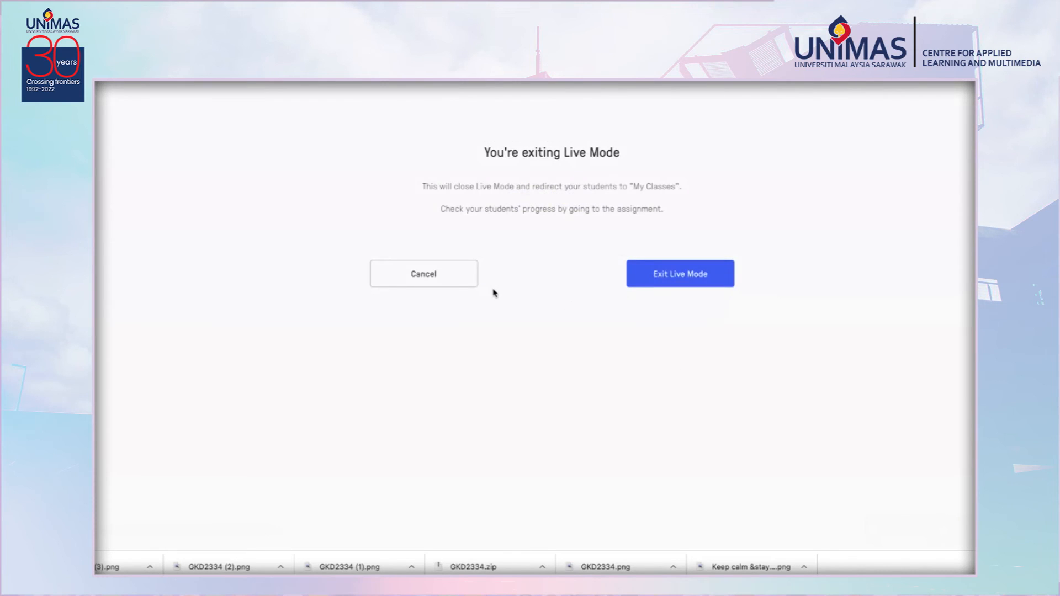
pyautogui.click(655, 273)
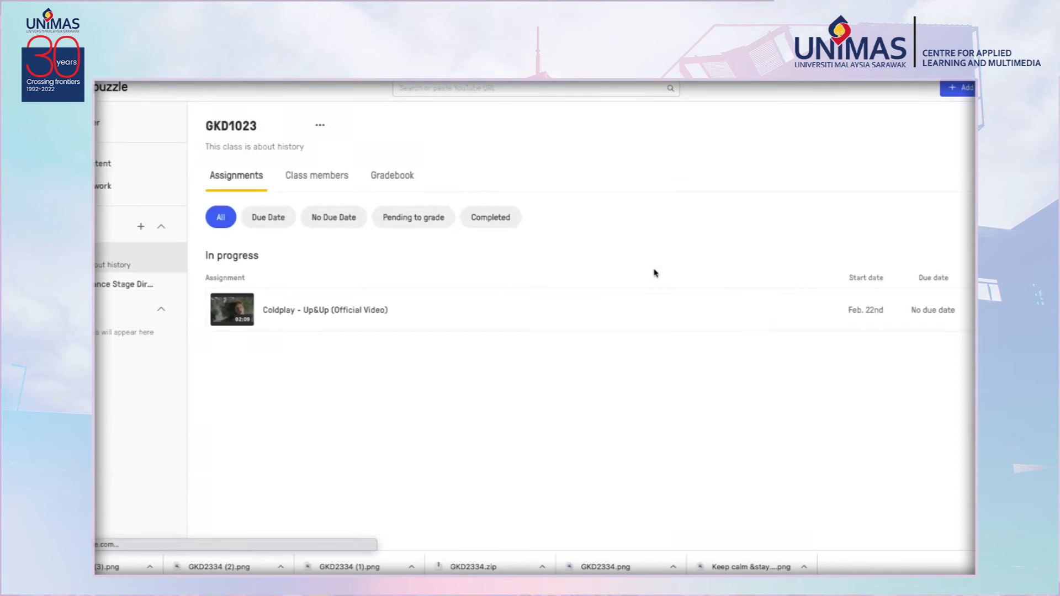